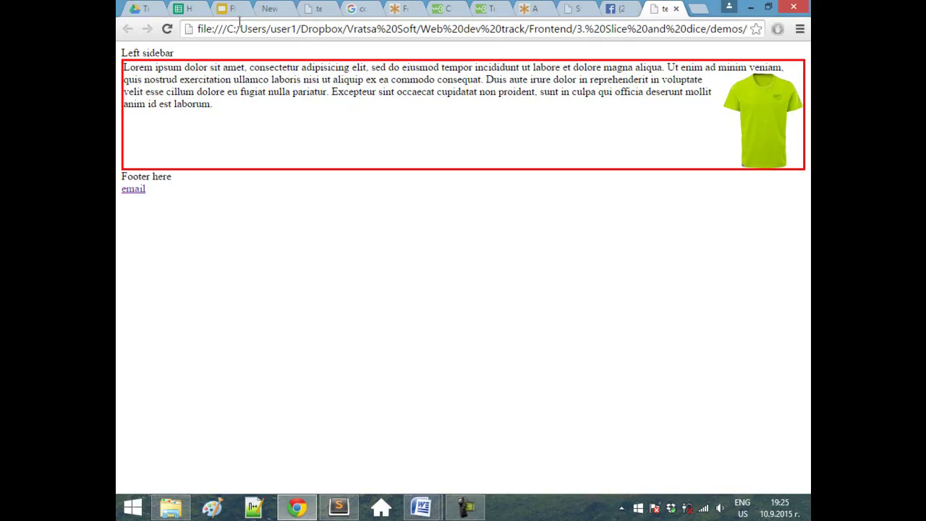
- Switch to Word's Slice-n-dice - samostoqtelna.docx and examine the three float layout pictures under exercise 1
{"action": "left_click", "coordinate": [233, 10]}
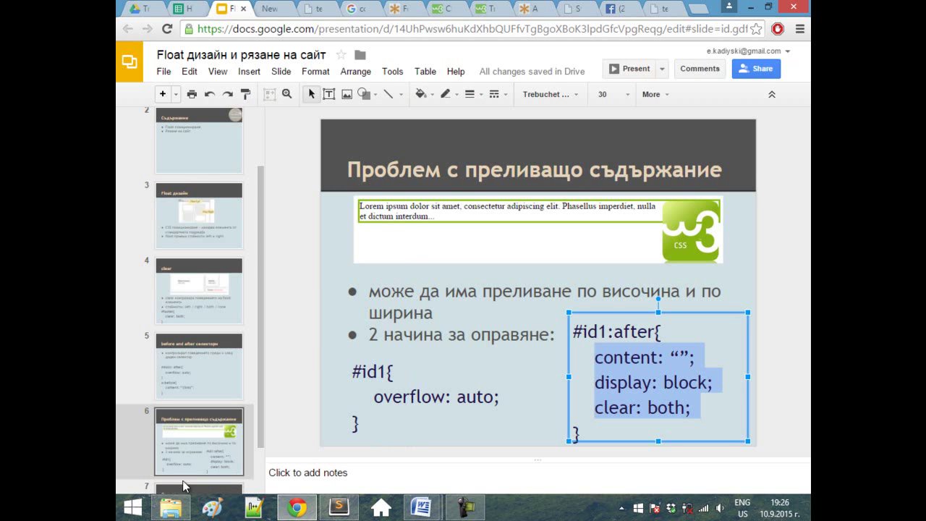
{"action": "mouse_move", "coordinate": [421, 506]}
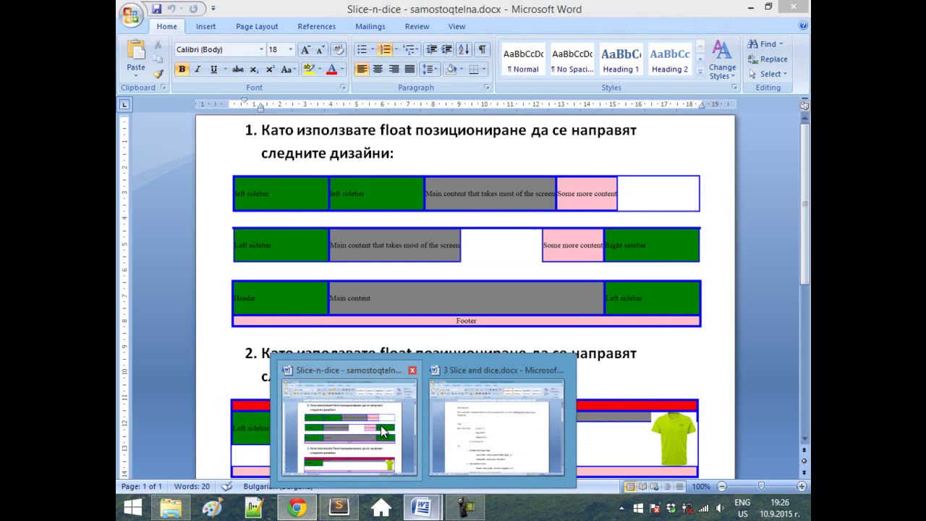
{"action": "left_click", "coordinate": [383, 431]}
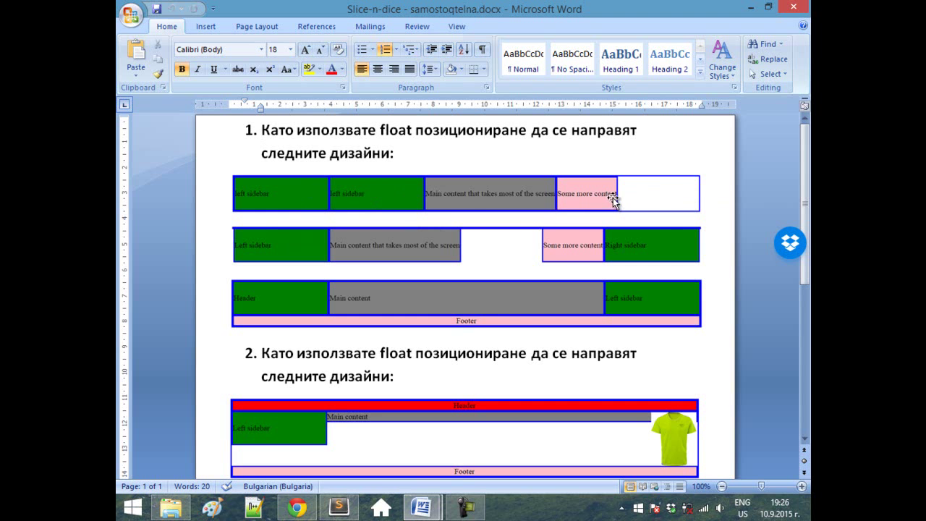
{"action": "left_click", "coordinate": [463, 197]}
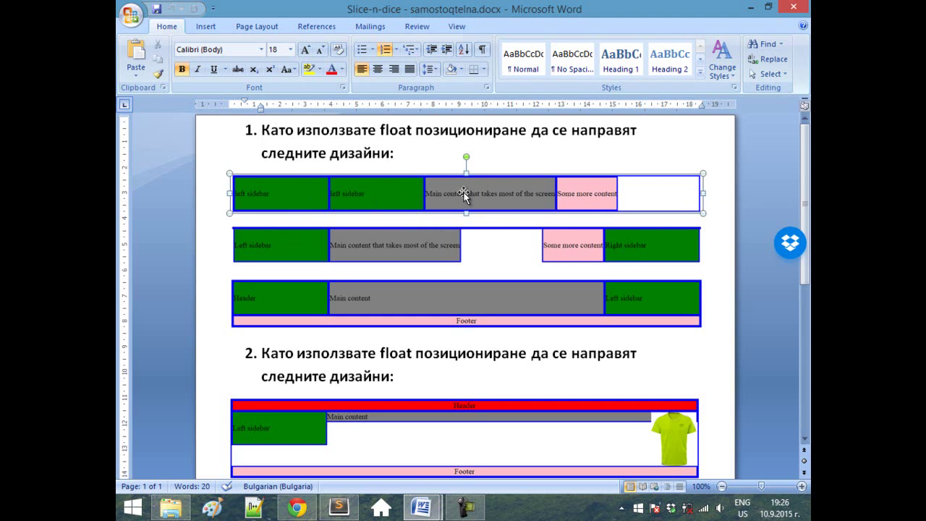
{"action": "left_click", "coordinate": [469, 244]}
{"action": "left_click", "coordinate": [472, 299]}
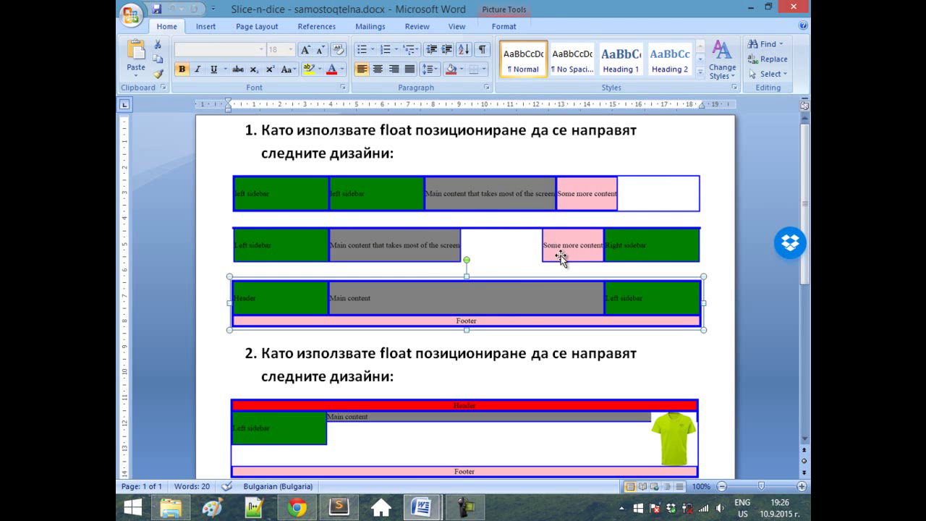
{"action": "left_click", "coordinate": [725, 270]}
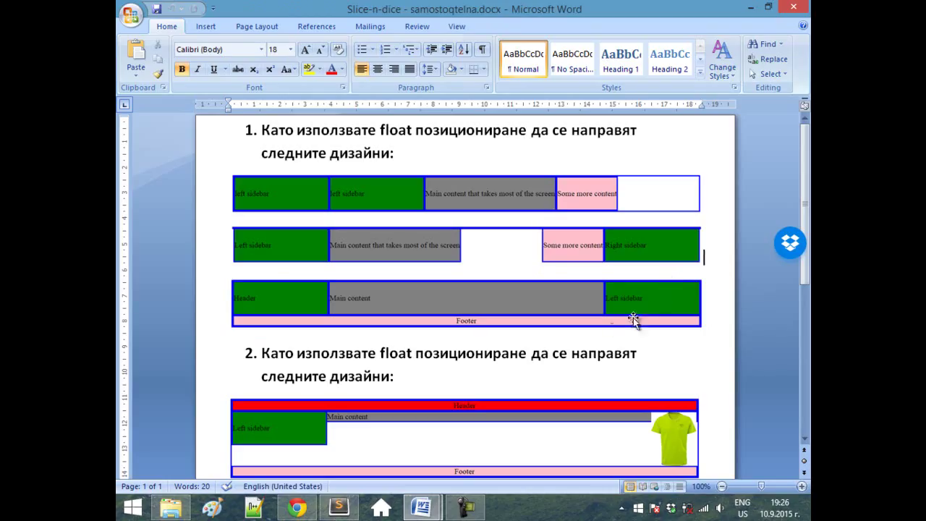
{"action": "left_click", "coordinate": [469, 509]}
{"action": "left_click", "coordinate": [748, 442]}
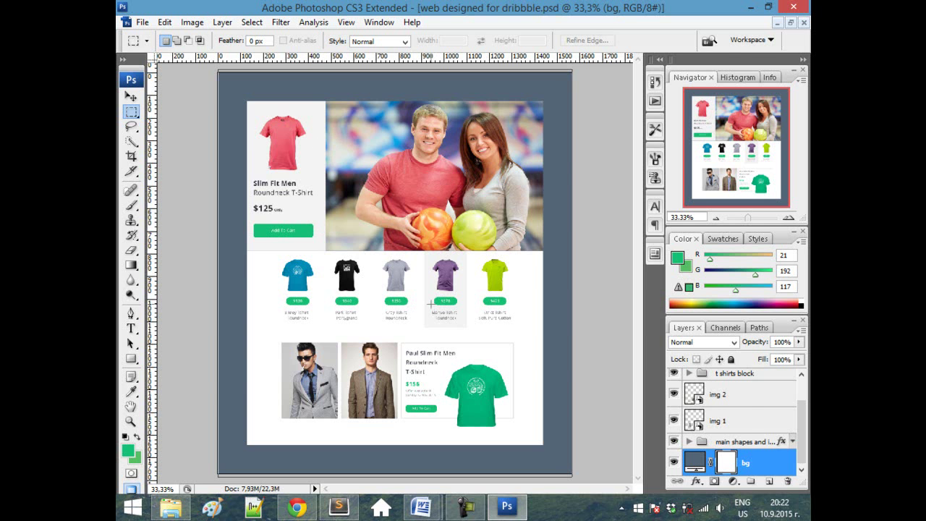
- Hide and reshow the t shirt featured and item description left groups to check what each contains
{"action": "scroll", "coordinate": [743, 430], "scroll_direction": "up", "scroll_amount": 1}
{"action": "scroll", "coordinate": [743, 430], "scroll_direction": "up", "scroll_amount": 1}
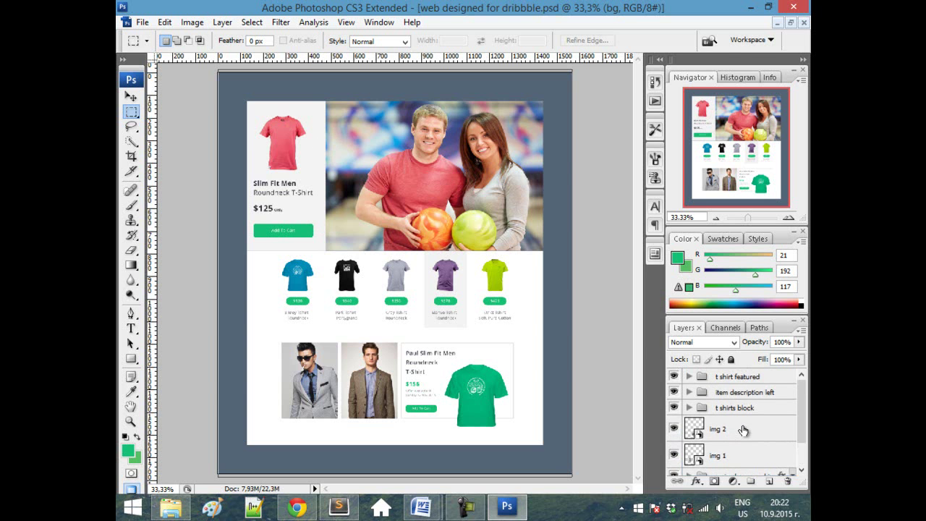
{"action": "left_click", "coordinate": [674, 376]}
{"action": "left_click", "coordinate": [674, 376]}
{"action": "left_click", "coordinate": [674, 377]}
{"action": "left_click", "coordinate": [674, 376]}
{"action": "left_click", "coordinate": [674, 392]}
{"action": "left_click", "coordinate": [674, 391]}
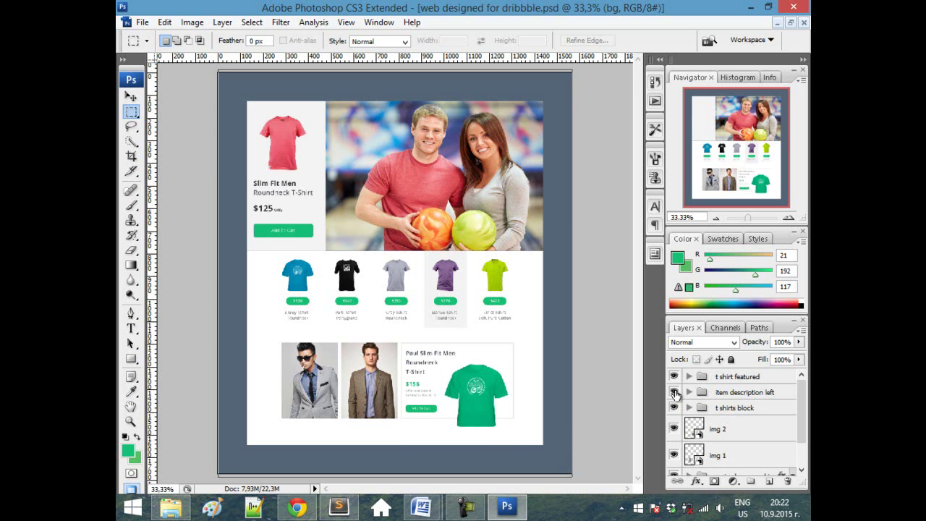
{"action": "left_click", "coordinate": [674, 392]}
{"action": "left_click", "coordinate": [674, 392]}
- Hide and reshow the t shirts block group and the img 2 and img 1 layers to identify their content
{"action": "left_click", "coordinate": [674, 407]}
{"action": "left_click", "coordinate": [674, 407]}
{"action": "left_click", "coordinate": [674, 407]}
{"action": "left_click", "coordinate": [674, 407]}
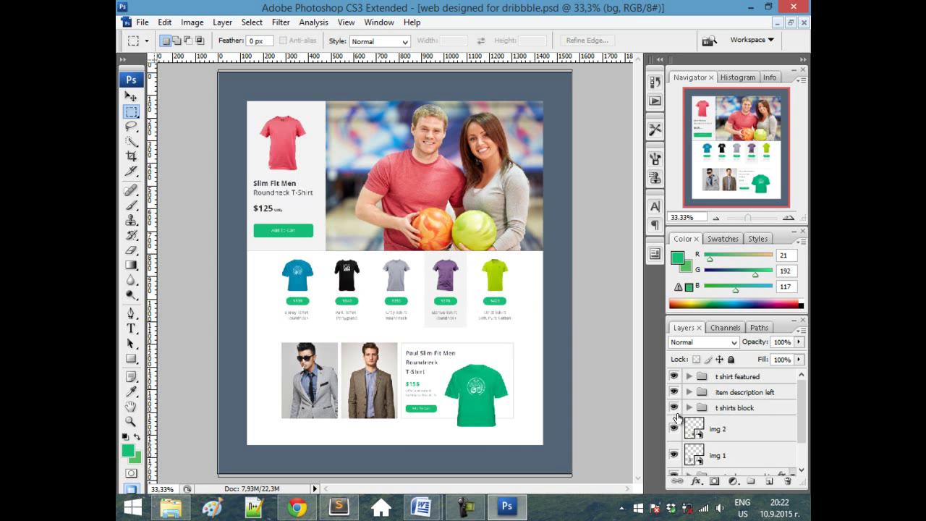
{"action": "scroll", "coordinate": [675, 415], "scroll_direction": "down", "scroll_amount": 1}
{"action": "left_click", "coordinate": [675, 415]}
{"action": "left_click", "coordinate": [675, 415]}
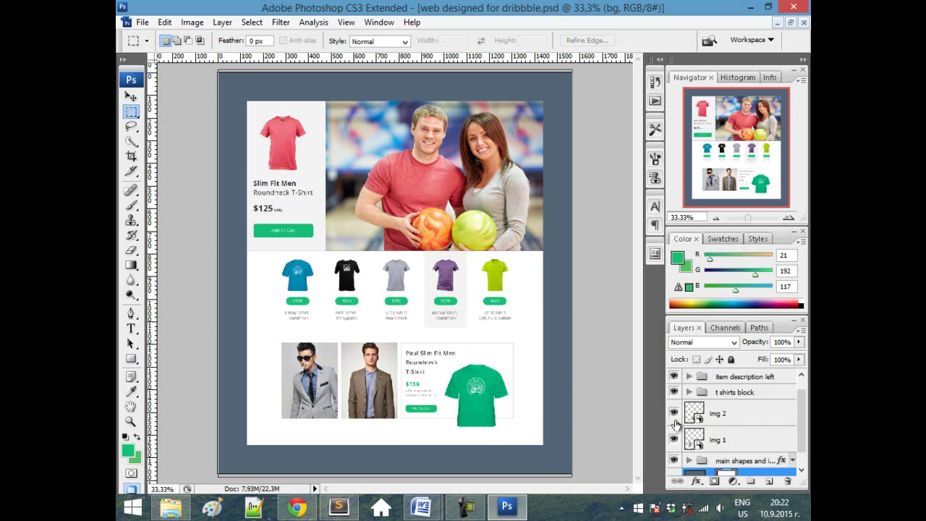
{"action": "left_click", "coordinate": [673, 439]}
{"action": "left_click", "coordinate": [673, 439]}
- Hide and reshow the main shapes group and the bg layer to see which parts of the mockup they form
{"action": "scroll", "coordinate": [673, 439], "scroll_direction": "down", "scroll_amount": 1}
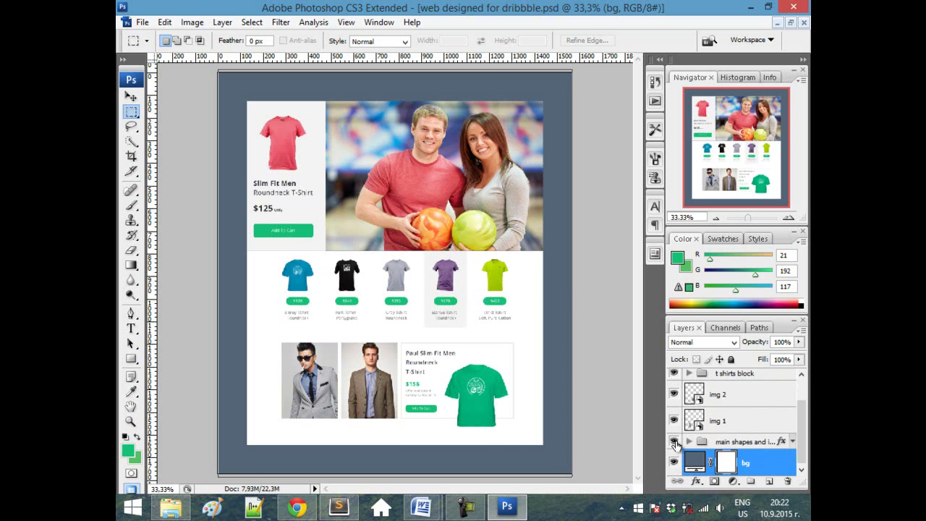
{"action": "left_click", "coordinate": [673, 441]}
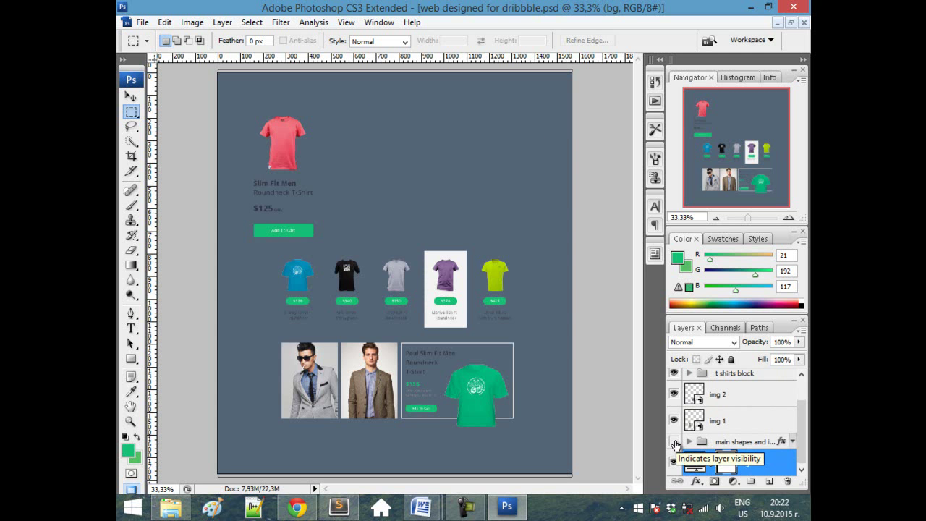
{"action": "left_click", "coordinate": [674, 442]}
{"action": "left_click", "coordinate": [674, 442]}
{"action": "left_click", "coordinate": [674, 443]}
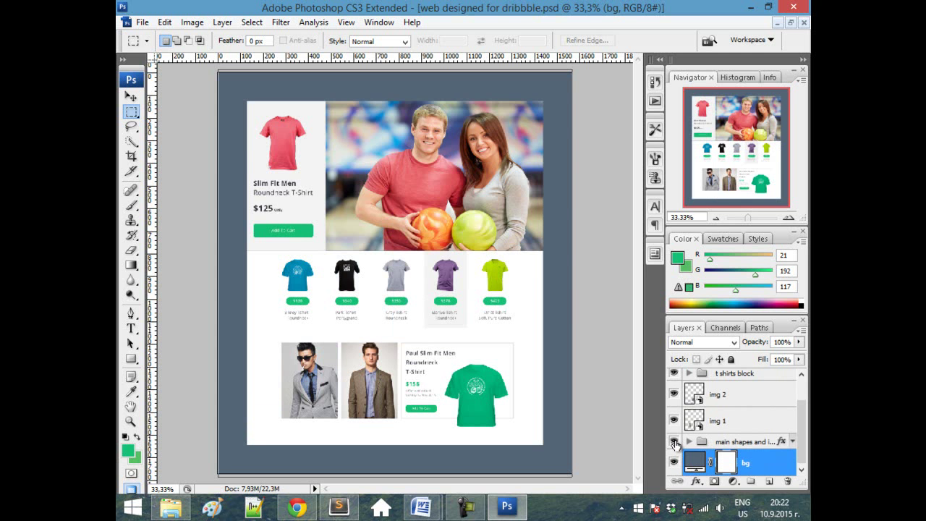
{"action": "left_click", "coordinate": [674, 462]}
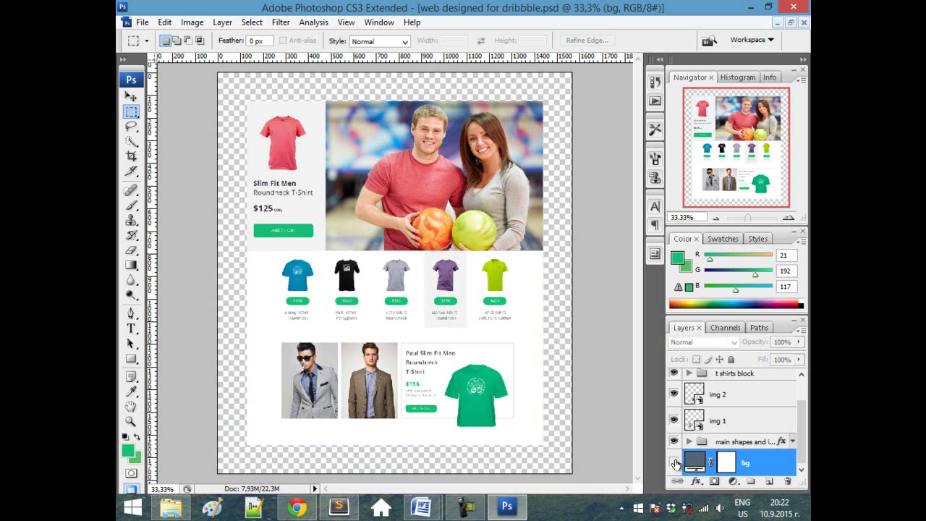
{"action": "left_click", "coordinate": [674, 462]}
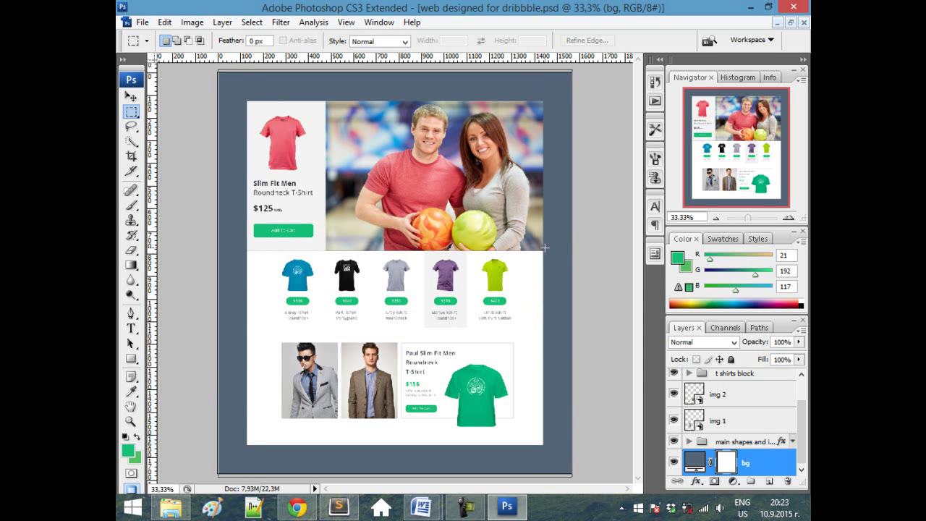
- Outline the whole upper banner section with a rectangular selection, clear it, and select only the pink T-shirt product panel
{"action": "left_click_drag", "start_coordinate": [543, 251], "coordinate": [229, 90]}
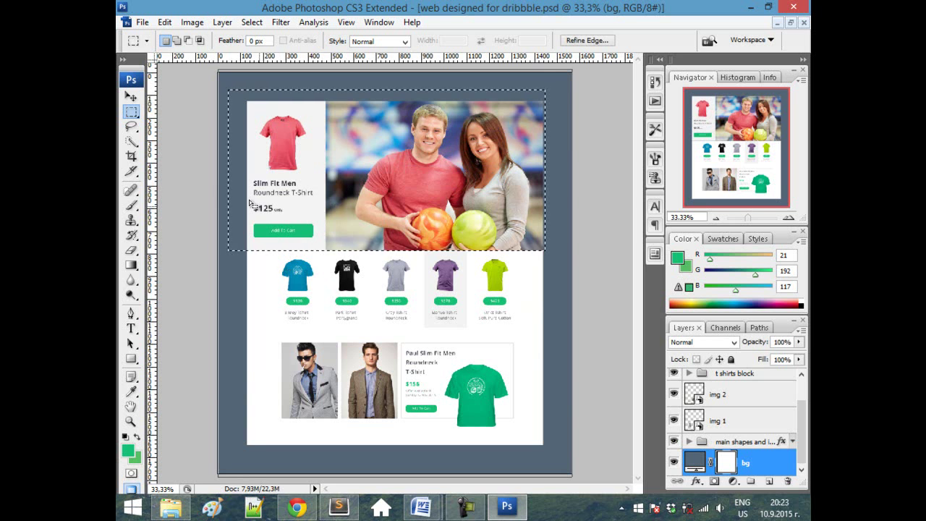
{"action": "left_click", "coordinate": [262, 269]}
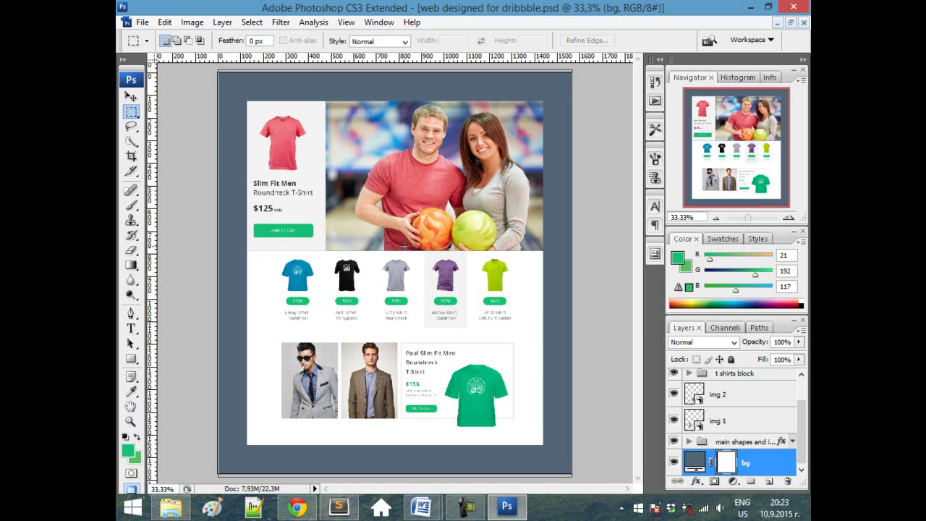
{"action": "left_click_drag", "start_coordinate": [546, 251], "coordinate": [208, 90]}
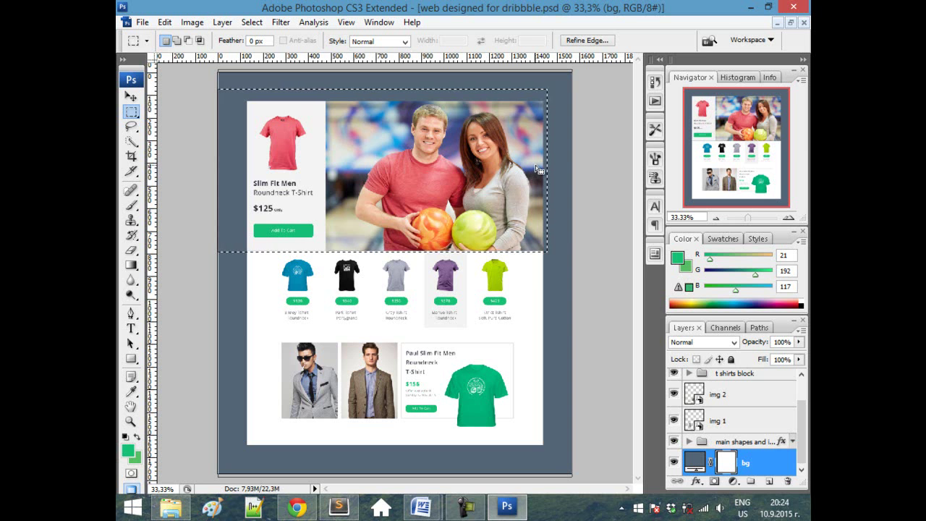
{"action": "left_click", "coordinate": [557, 156]}
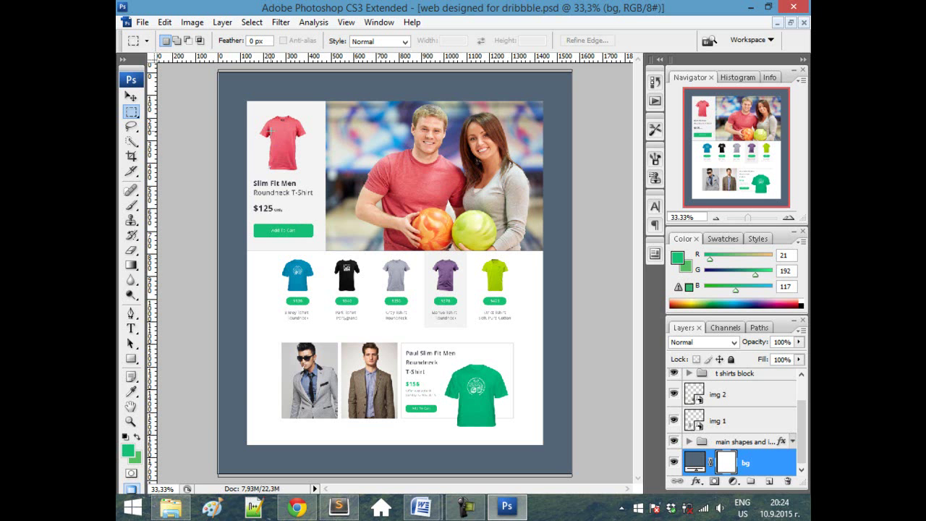
{"action": "left_click_drag", "start_coordinate": [281, 172], "coordinate": [325, 249]}
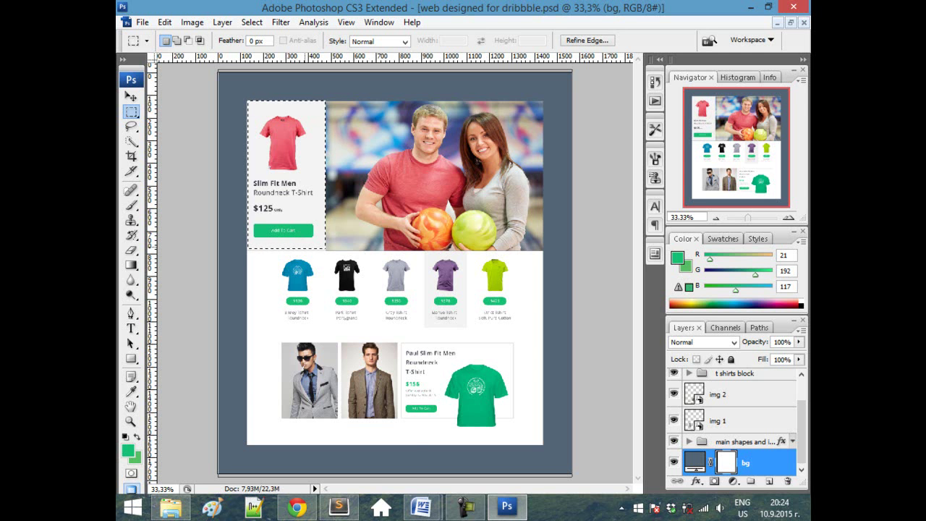
- Switch to Sublime Text and add a div with id "wrapper" inside the body of site1.html
{"action": "left_click", "coordinate": [343, 511]}
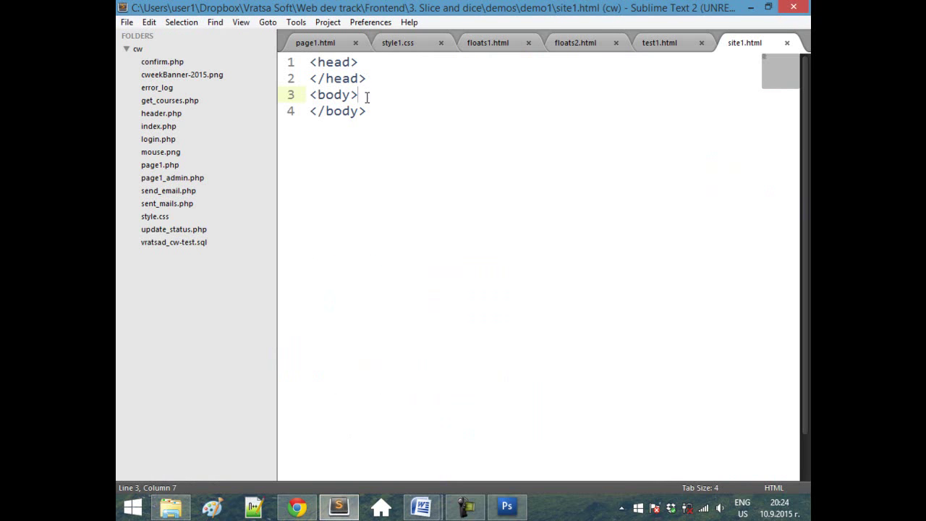
{"action": "key", "text": "Return"}
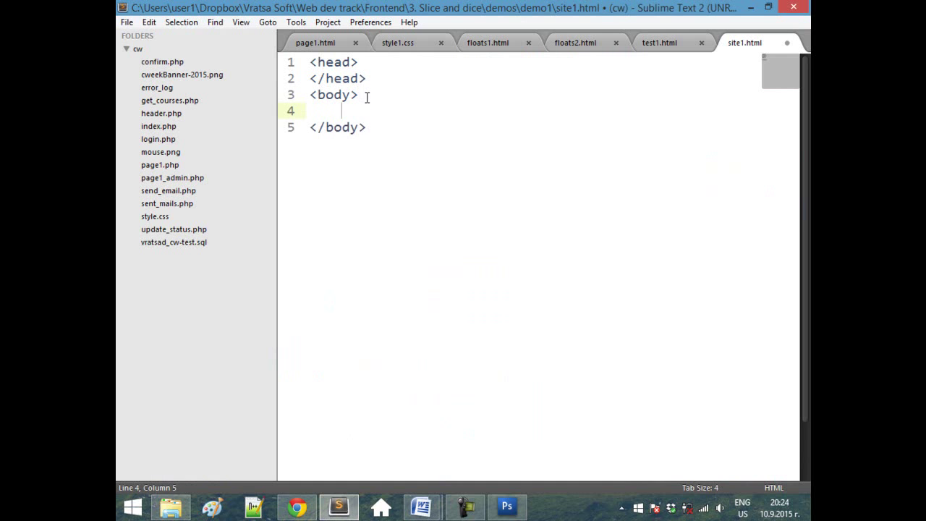
{"action": "type", "text": "<div>"}
{"action": "key", "text": "Return"}
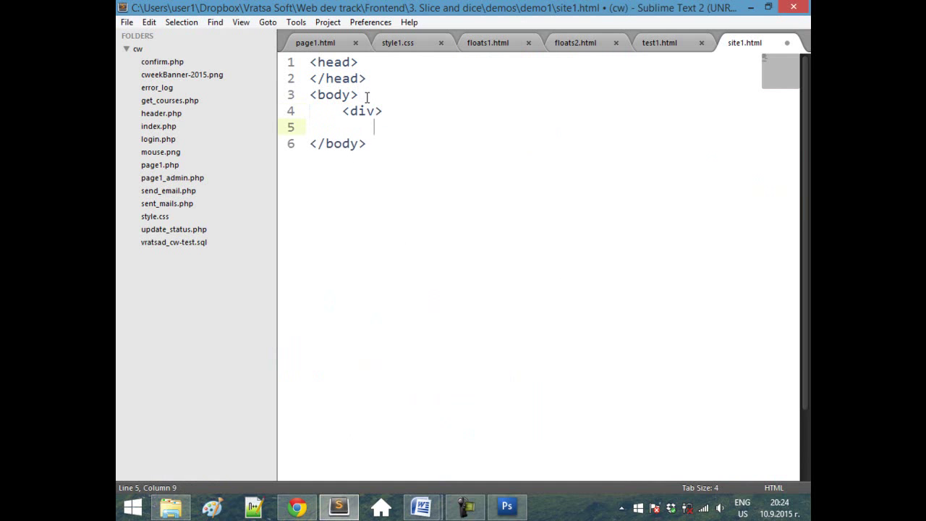
{"action": "type", "text": "</div>"}
{"action": "key", "text": "Up"}
{"action": "key", "text": "Left"}
{"action": "type", "text": "id=\"wra"}
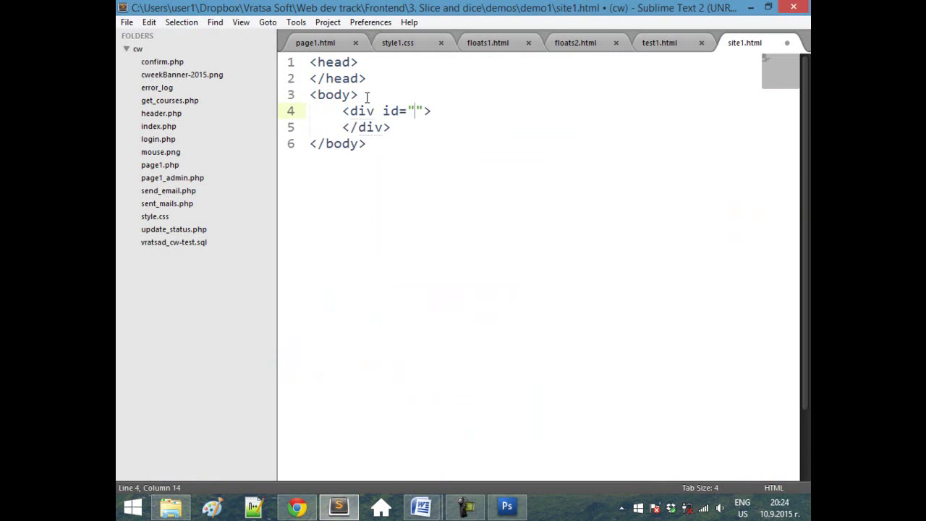
{"action": "type", "text": "pper"}
{"action": "key", "text": "Right"}
{"action": "key", "text": "Return"}
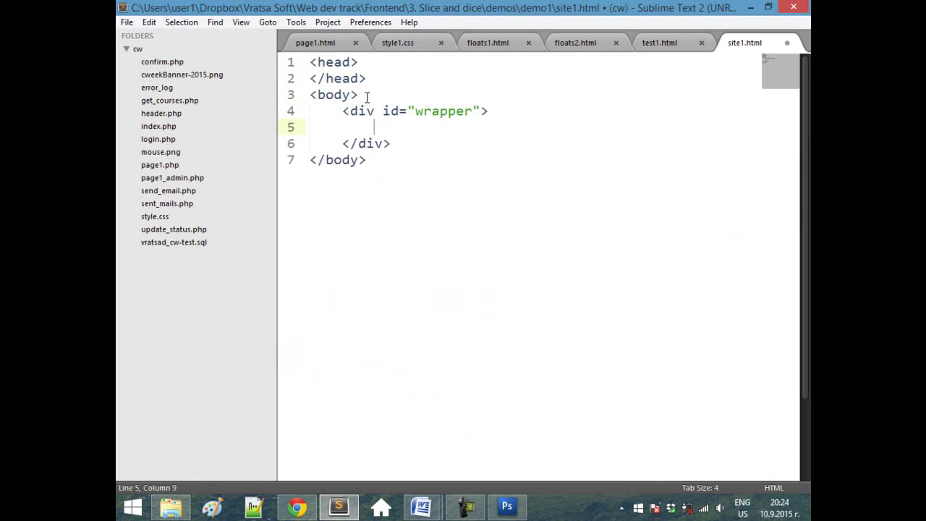
- Check the product panel in the Photoshop mockup and add a div with id "left-sidebar" inside the wrapper
{"action": "key", "text": "alt+Tab"}
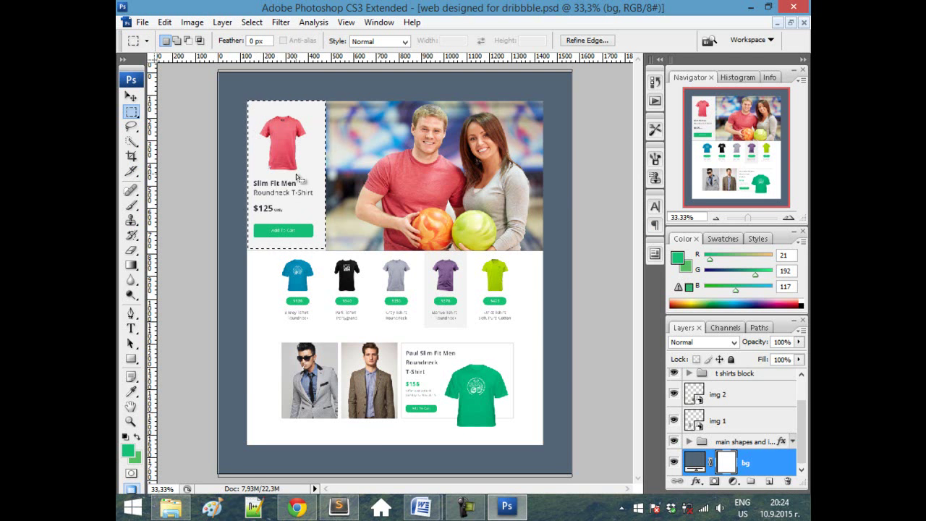
{"action": "key", "text": "alt+Tab"}
{"action": "type", "text": "<div "}
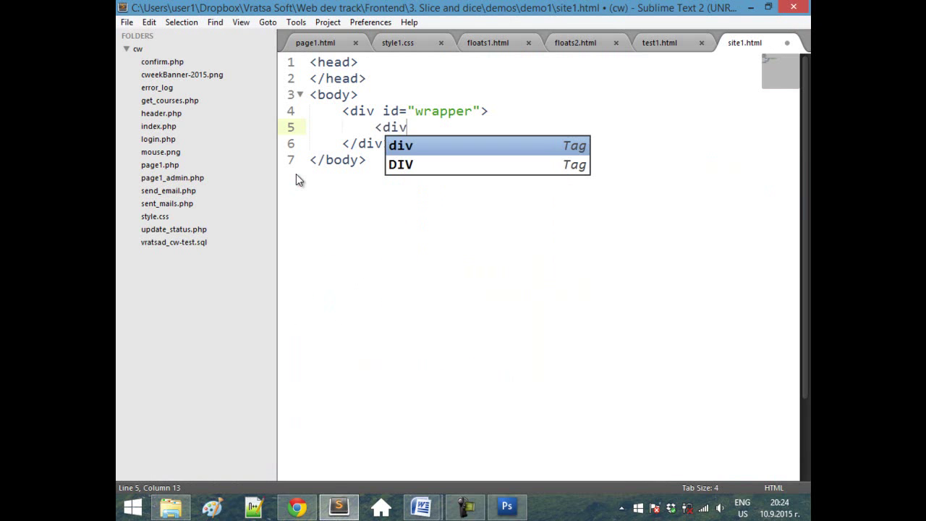
{"action": "type", "text": "id=\"left-sidebar\">"}
{"action": "key", "text": "Return"}
{"action": "key", "text": "BackSpace"}
{"action": "type", "text": "</div>"}
{"action": "key", "text": "Up"}
{"action": "key", "text": "Home"}
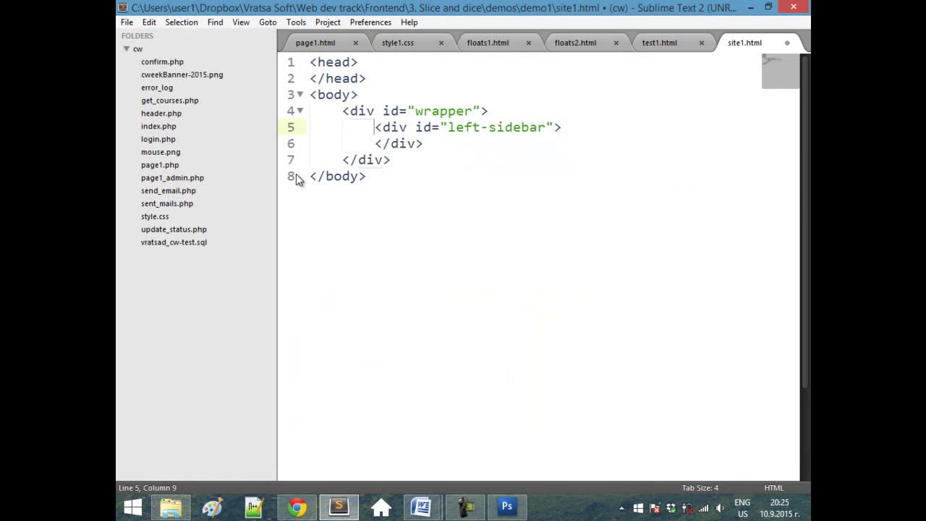
- Insert an image tag with an empty src and alt text "tshirt1" inside the left-sidebar div
{"action": "key", "text": "Down"}
{"action": "key", "text": "Return"}
{"action": "key", "text": "Up"}
{"action": "key", "text": "Tab"}
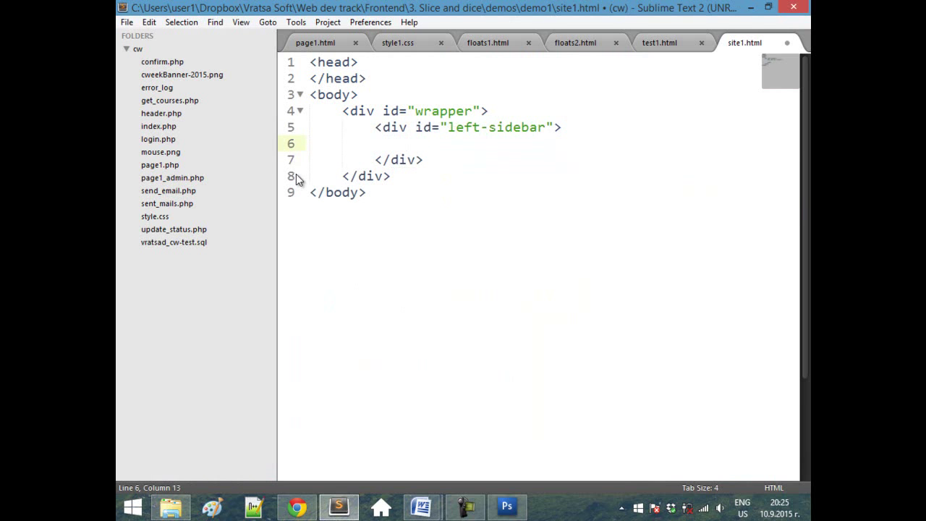
{"action": "type", "text": "<img src=\"\" alt"}
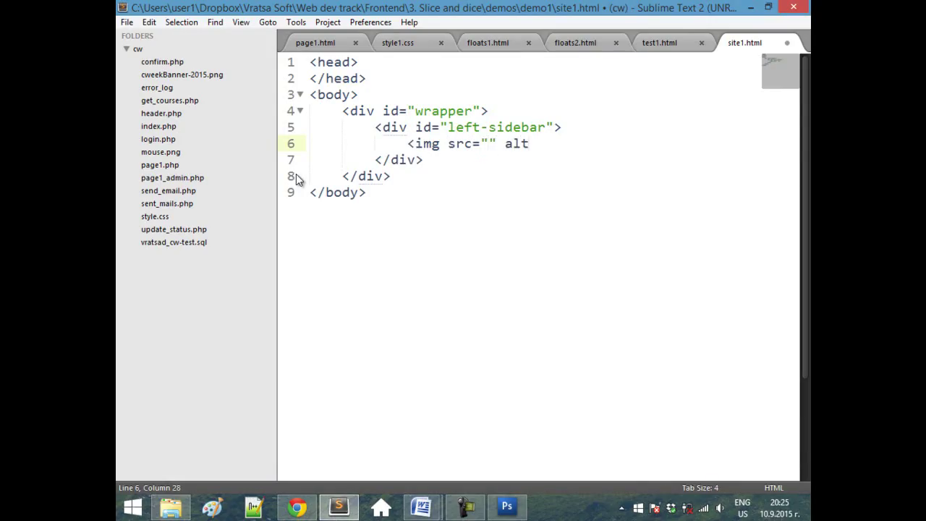
{"action": "type", "text": "shirt1\"/>"}
{"action": "key", "text": "Return"}
- Check the product panel in the Photoshop mockup and add a div with id "description" below the image in the left-sidebar div
{"action": "key", "text": "alt+Tab"}
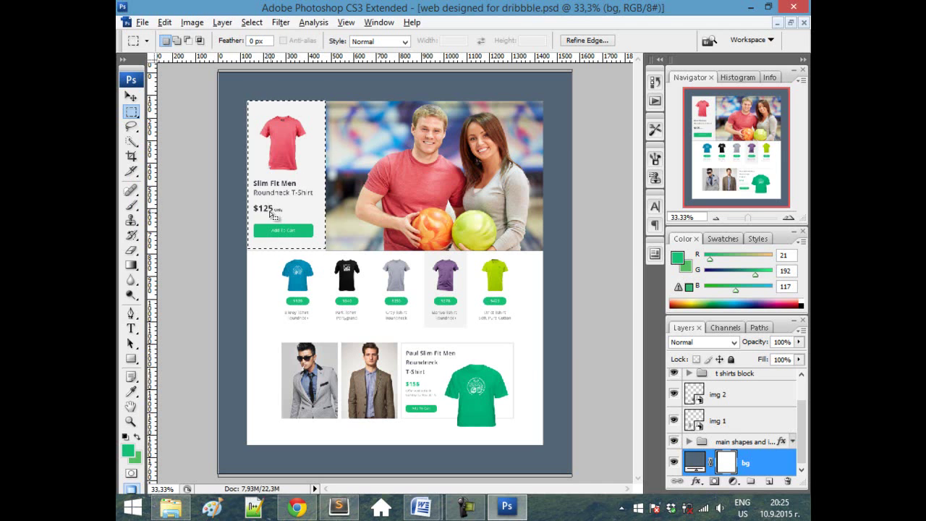
{"action": "key", "text": "alt+Tab"}
{"action": "type", "text": "<div"}
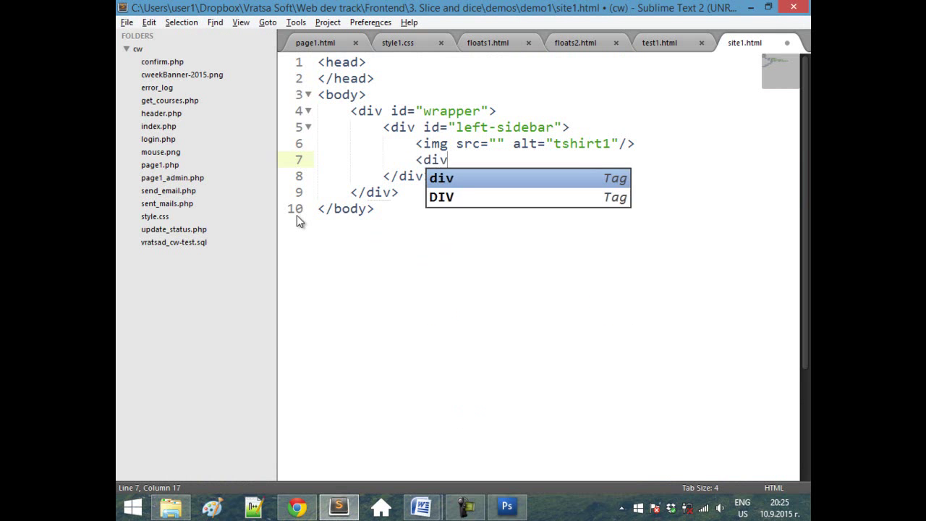
{"action": "type", "text": "> </div>"}
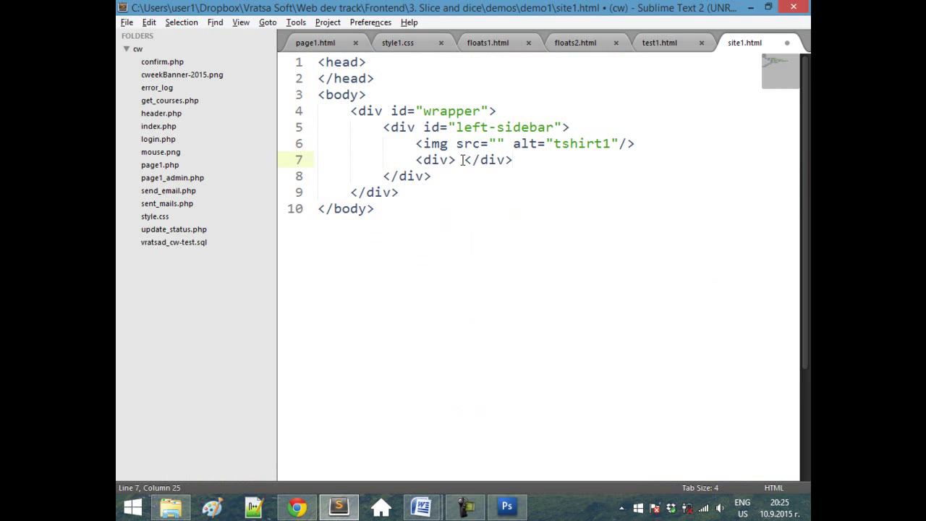
{"action": "key", "text": "Return"}
{"action": "key", "text": "Up"}
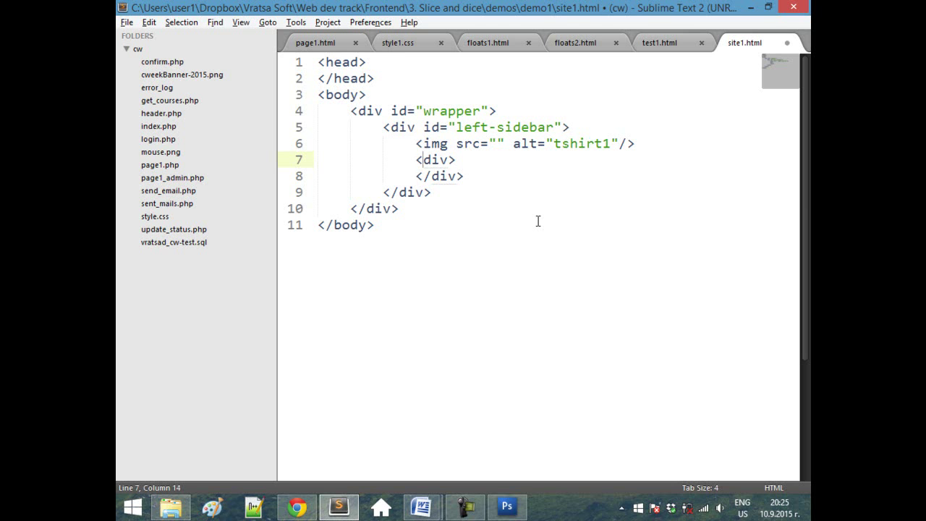
{"action": "type", "text": "id=\"desc"}
{"action": "type", "text": "ription"}
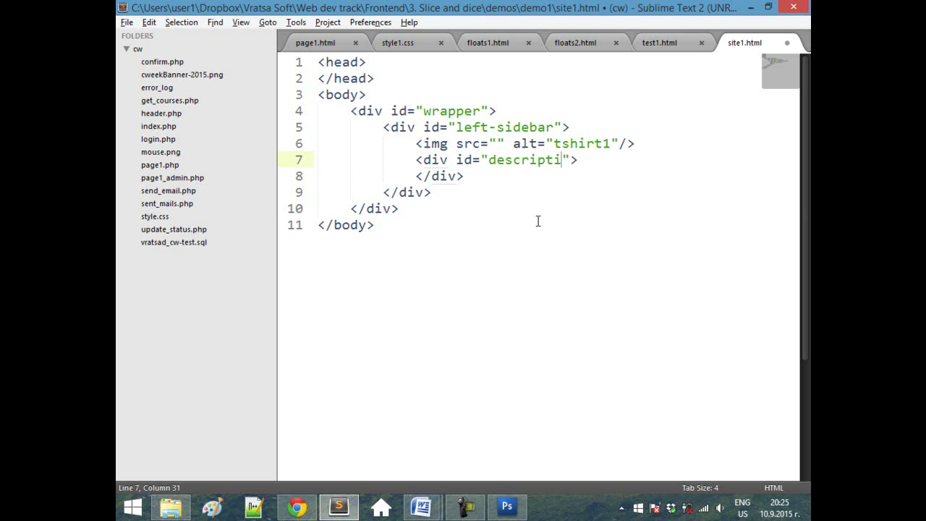
- Add a div with id "price" below the description div
{"action": "key", "text": "Down"}
{"action": "key", "text": "Down"}
{"action": "key", "text": "Up"}
{"action": "key", "text": "Return"}
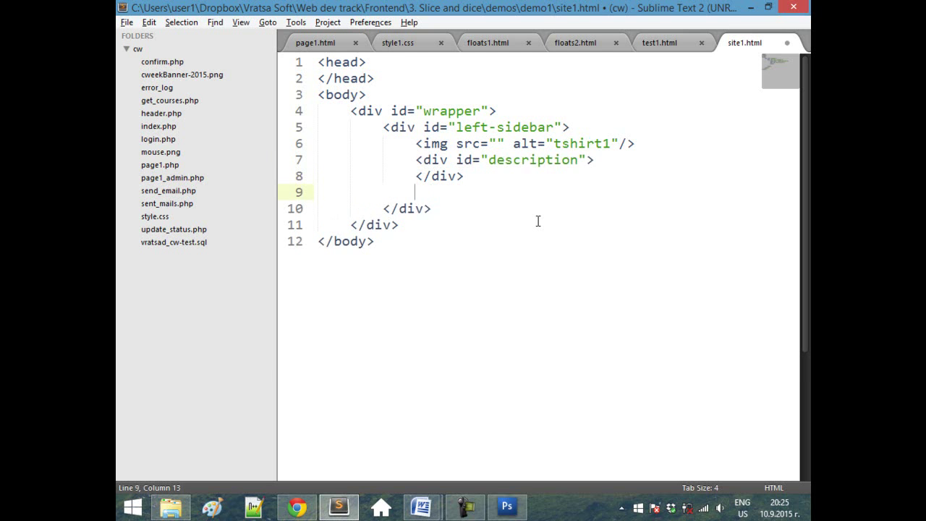
{"action": "type", "text": "<div id=\"price"}
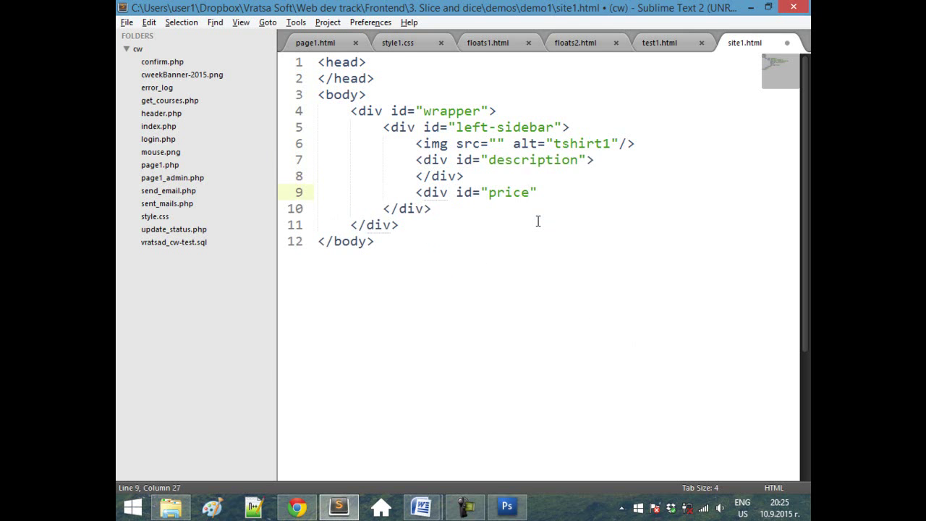
{"action": "type", "text": "\">\\"}
{"action": "key", "text": "BackSpace"}
{"action": "key", "text": "Return"}
{"action": "type", "text": "</div>"}
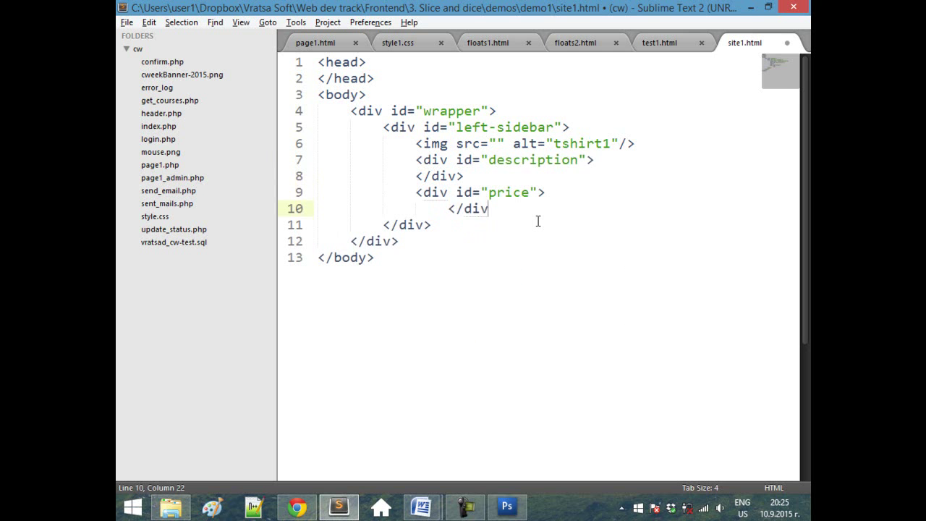
- Add a button with id "add-to-cart" and the text "Add to Cart" below the price div, and save the file
{"action": "key", "text": "Return"}
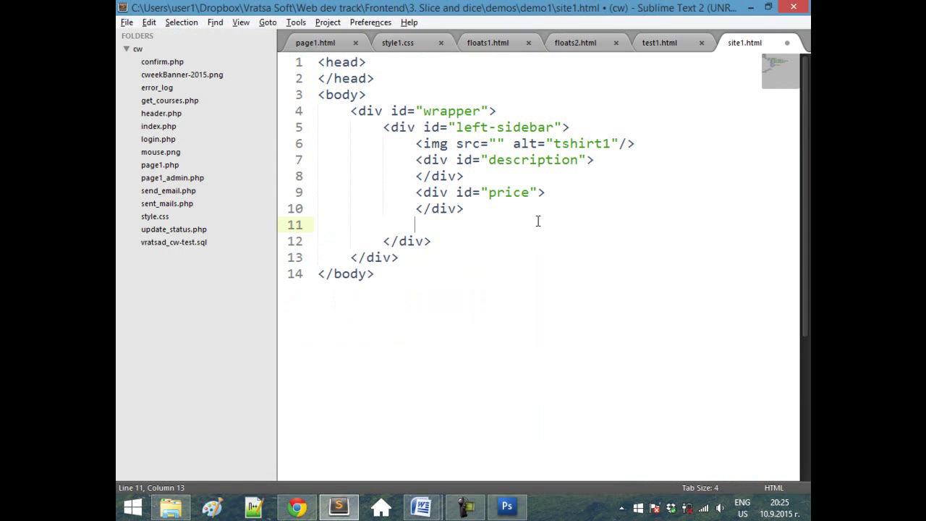
{"action": "type", "text": "<"}
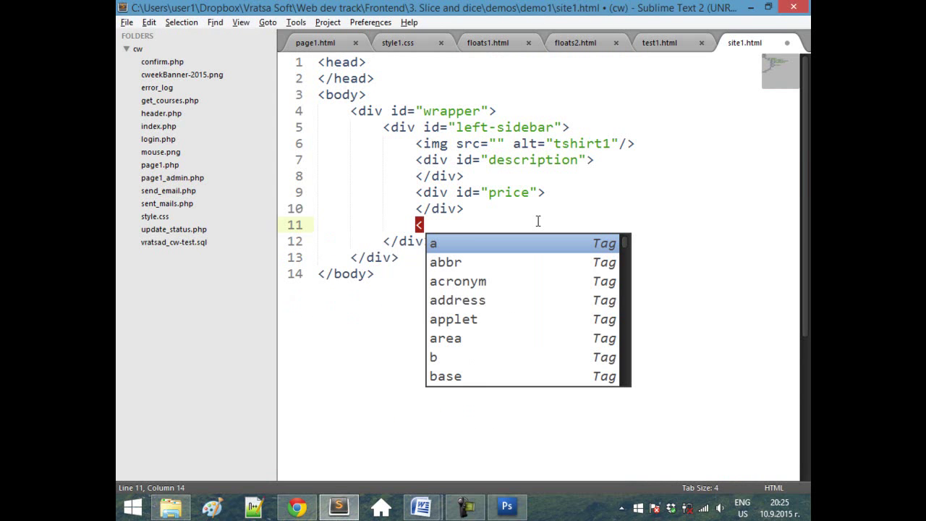
{"action": "type", "text": "button "}
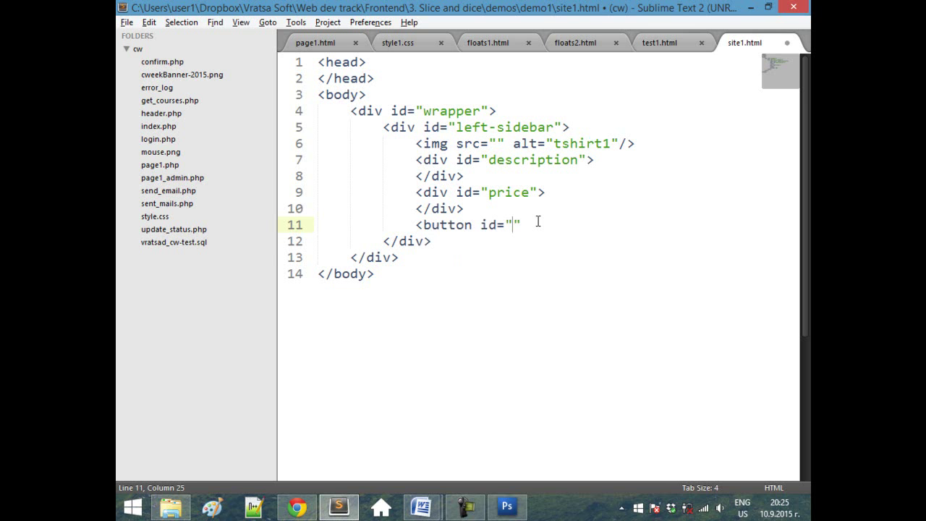
{"action": "type", "text": "id=\"add-to-cart"}
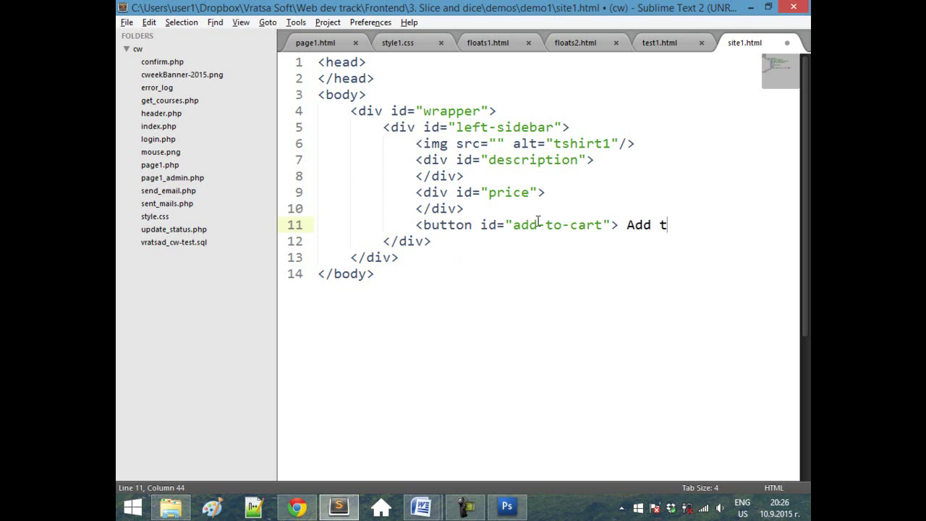
{"action": "type", "text": "rt <"}
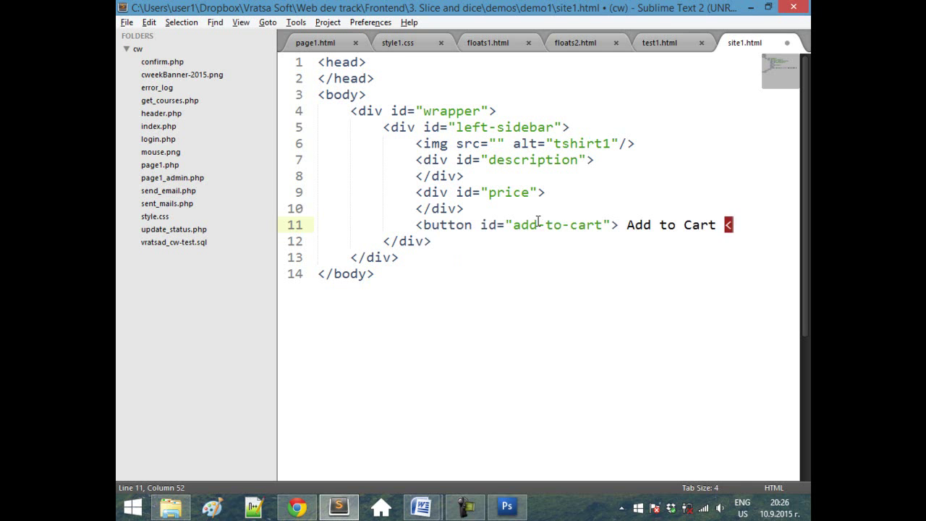
{"action": "type", "text": "/button>"}
{"action": "key", "text": "ctrl+s"}
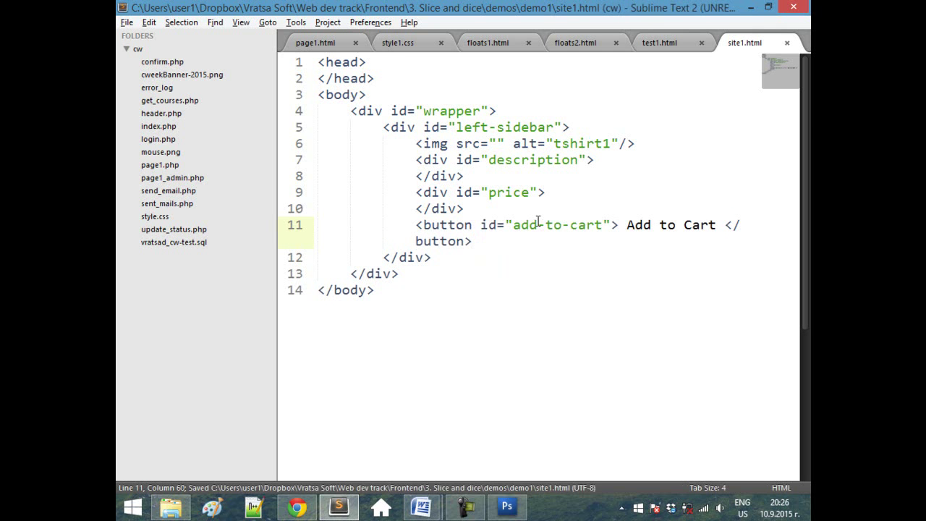
- Check the mockup's layout in Photoshop and add an empty div after the left-sidebar div, inside the wrapper
{"action": "left_click", "coordinate": [439, 256]}
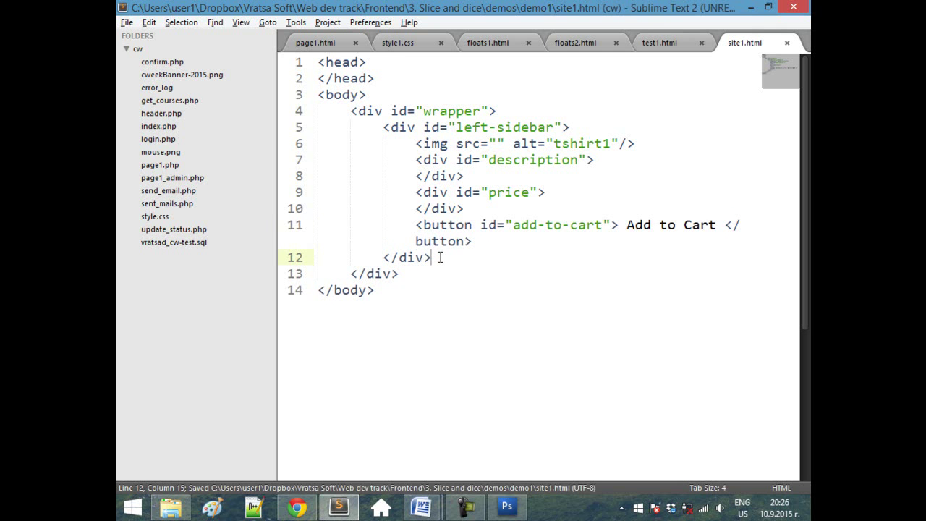
{"action": "key", "text": "Return"}
{"action": "key", "text": "alt+Tab"}
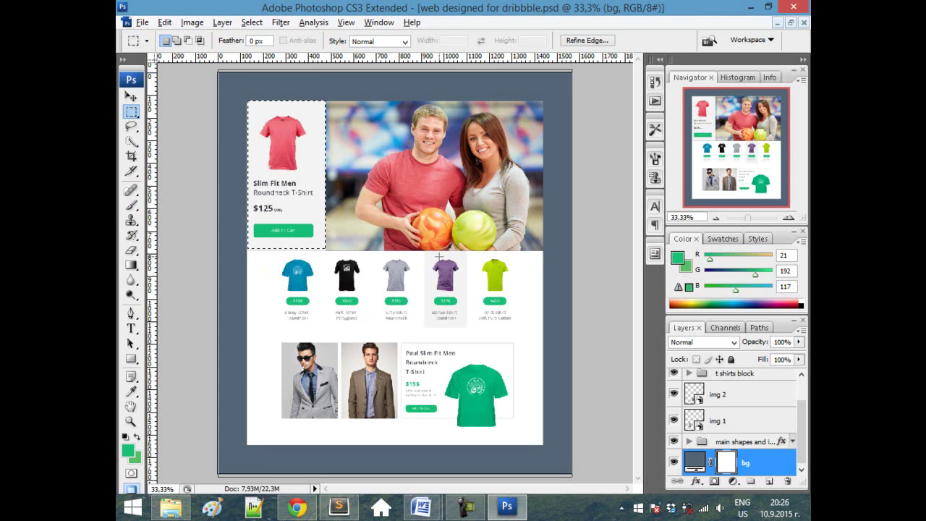
{"action": "key", "text": "alt+Tab"}
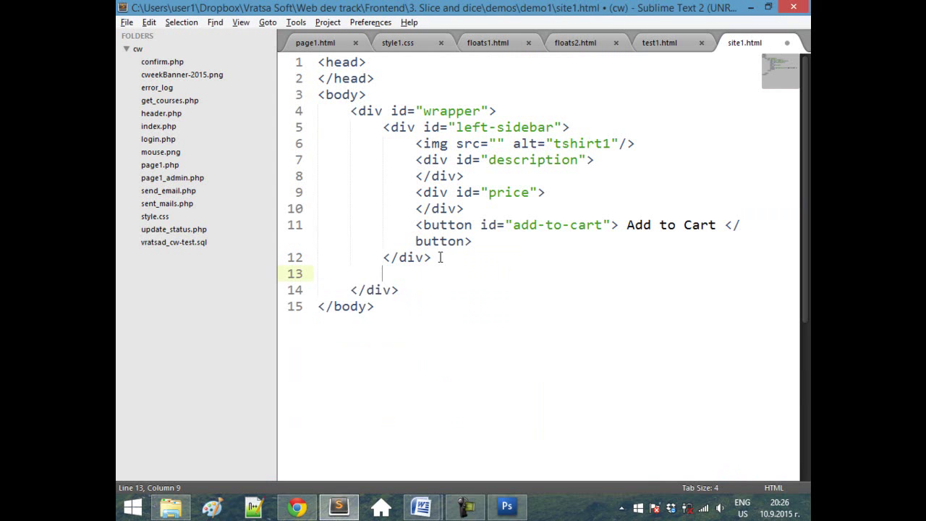
{"action": "type", "text": "<div>"}
{"action": "key", "text": "Return"}
{"action": "type", "text": "</"}
{"action": "key", "text": "alt+period"}
- Insert an image tag with an empty src and alt text "picture" inside the new div, and save the file
{"action": "key", "text": "Up"}
{"action": "key", "text": "Return"}
{"action": "type", "text": "<img "}
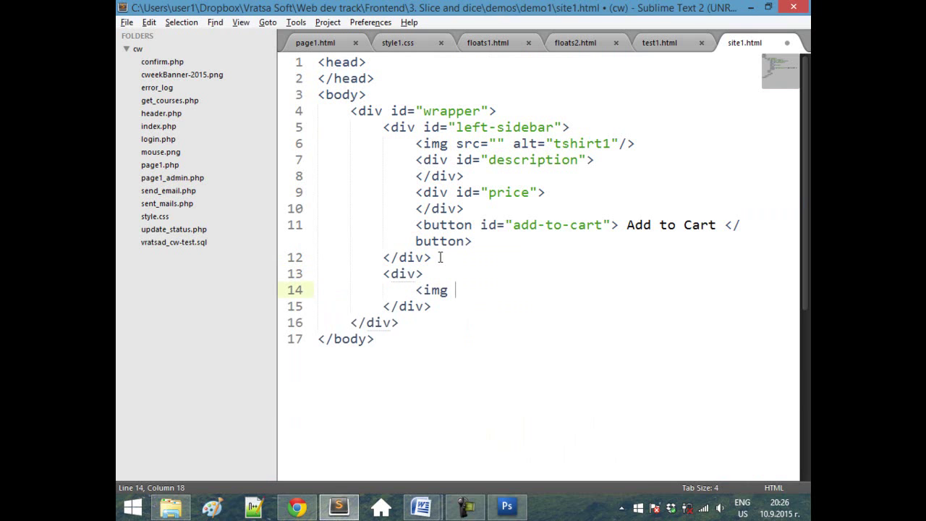
{"action": "type", "text": "src=\"\" alt=\"pictu"}
{"action": "key", "text": "BackSpace"}
{"action": "type", "text": "ture\""}
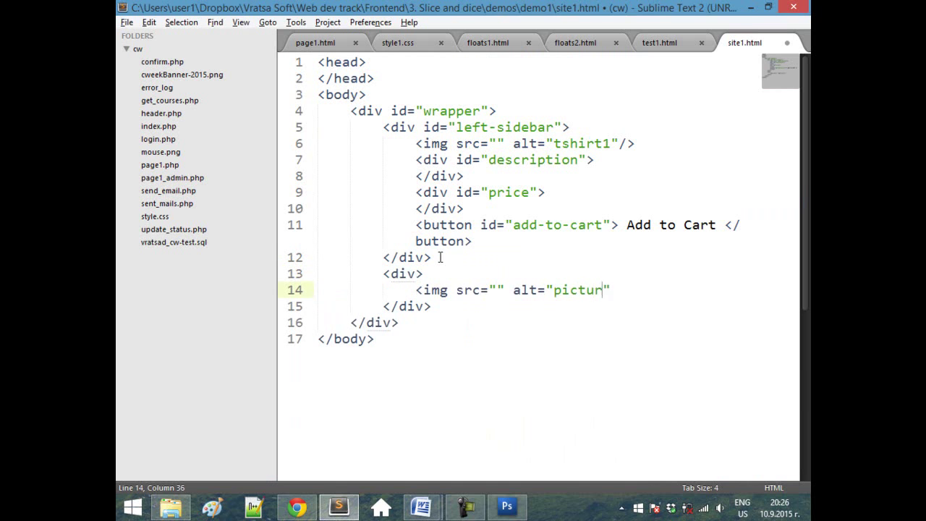
{"action": "type", "text": "/>"}
{"action": "key", "text": "ctrl+s"}
- Give the div around the picture image the id "banner" and save the file
{"action": "left_click", "coordinate": [419, 274]}
{"action": "type", "text": "id=\""}
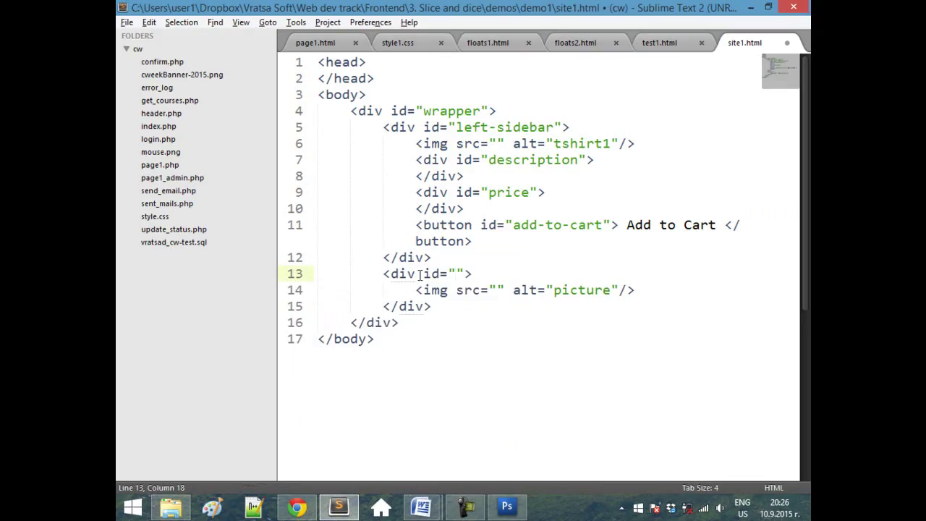
{"action": "type", "text": "banner"}
{"action": "key", "text": "ctrl+s"}
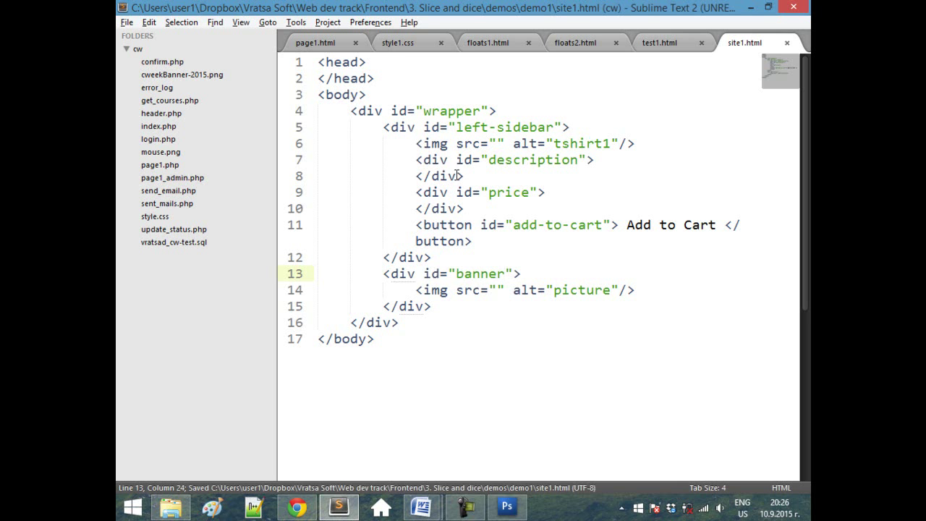
- Open site1.html from the demo1 folder in Chrome to preview the page
{"action": "left_click", "coordinate": [171, 506]}
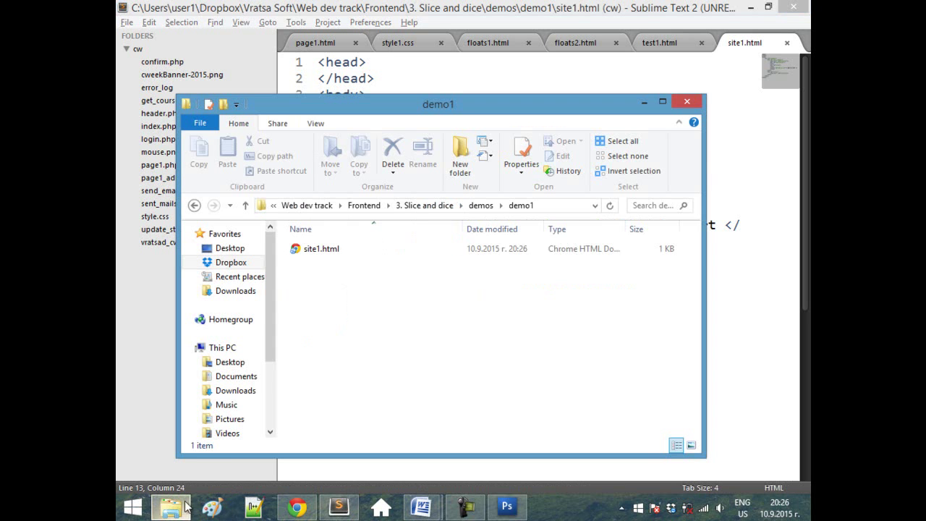
{"action": "left_click", "coordinate": [323, 255]}
{"action": "double_click", "coordinate": [323, 254]}
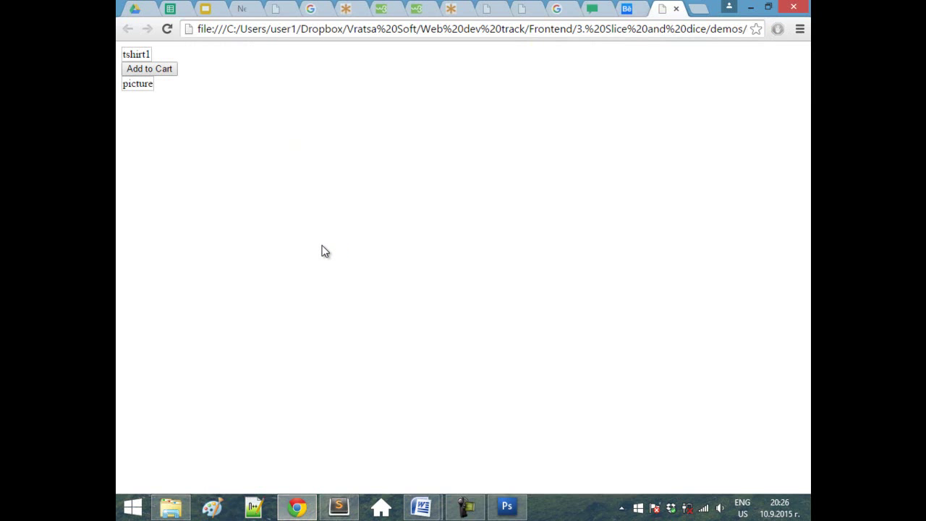
- Switch to Photoshop and zoom in to 200% on the product panel to examine its title, price and Add To Cart button
{"action": "key", "text": "alt+Tab"}
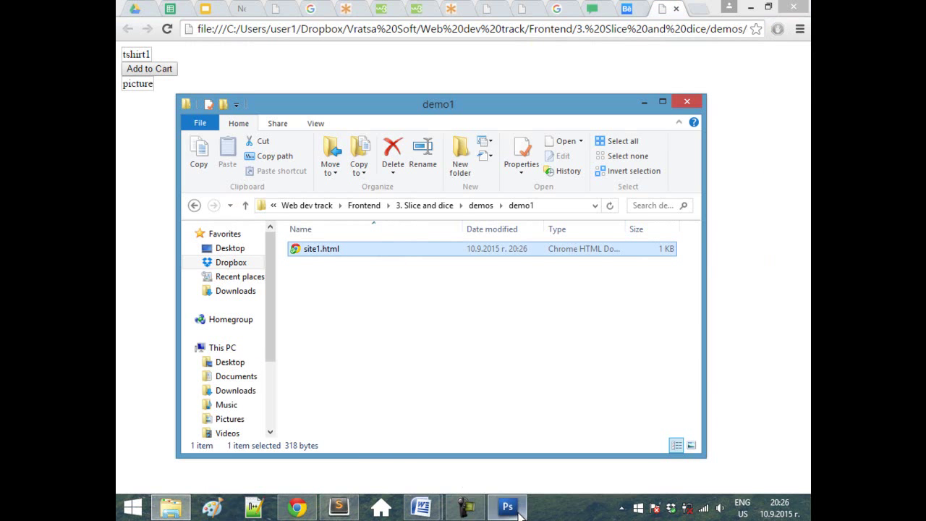
{"action": "left_click", "coordinate": [518, 510]}
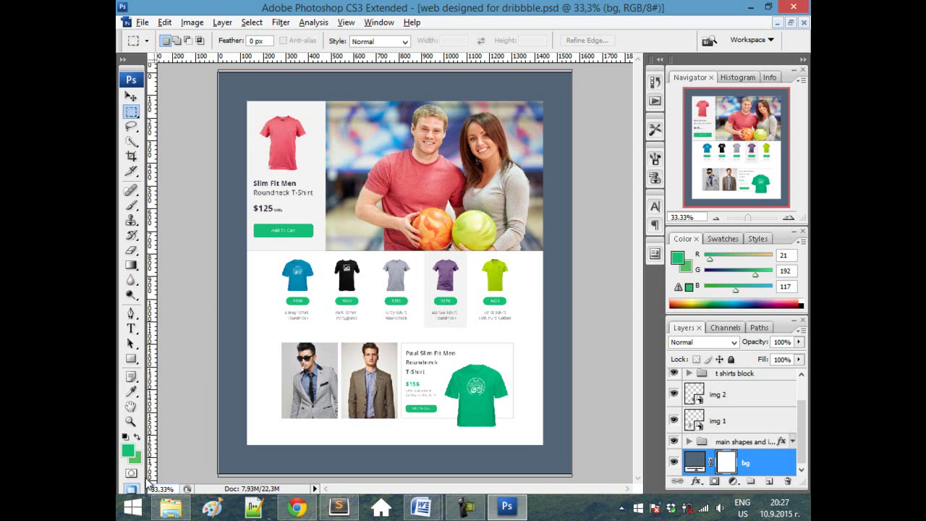
{"action": "left_click", "coordinate": [131, 421]}
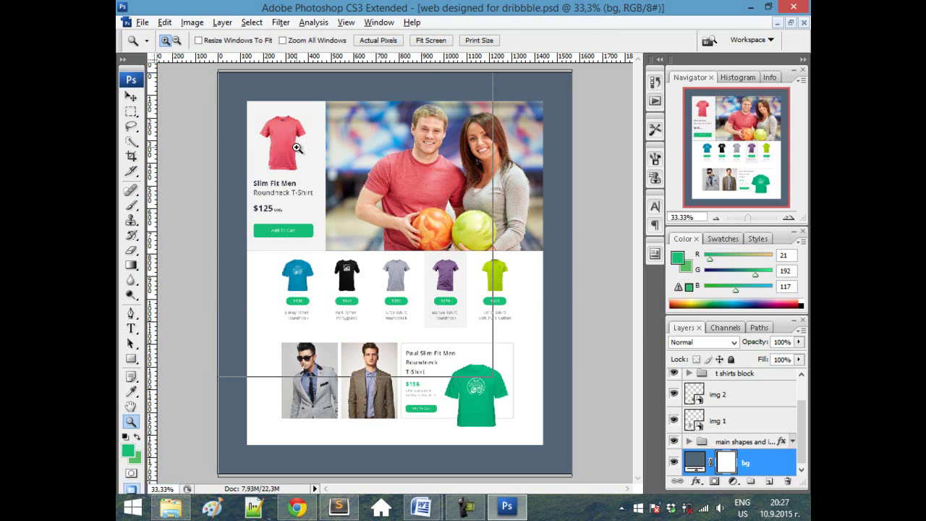
{"action": "left_click", "coordinate": [293, 141]}
{"action": "left_click", "coordinate": [299, 207]}
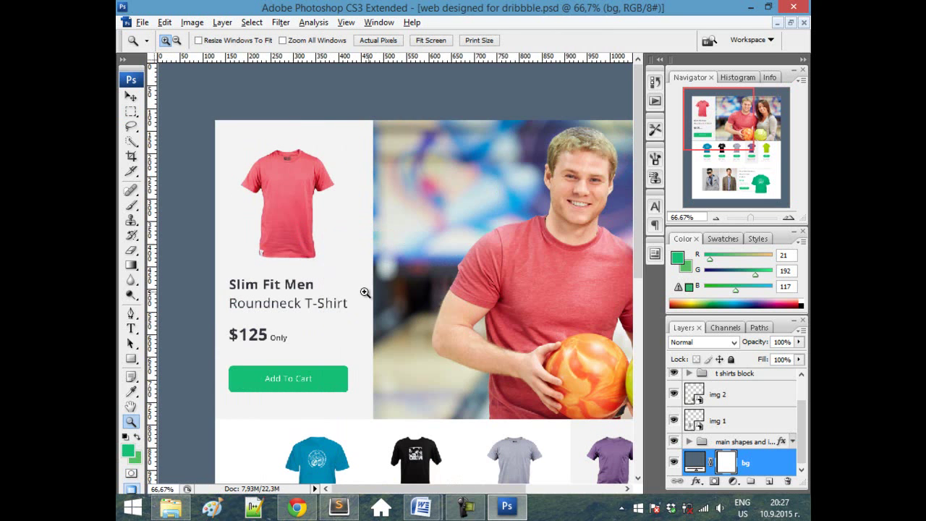
{"action": "left_click", "coordinate": [333, 347]}
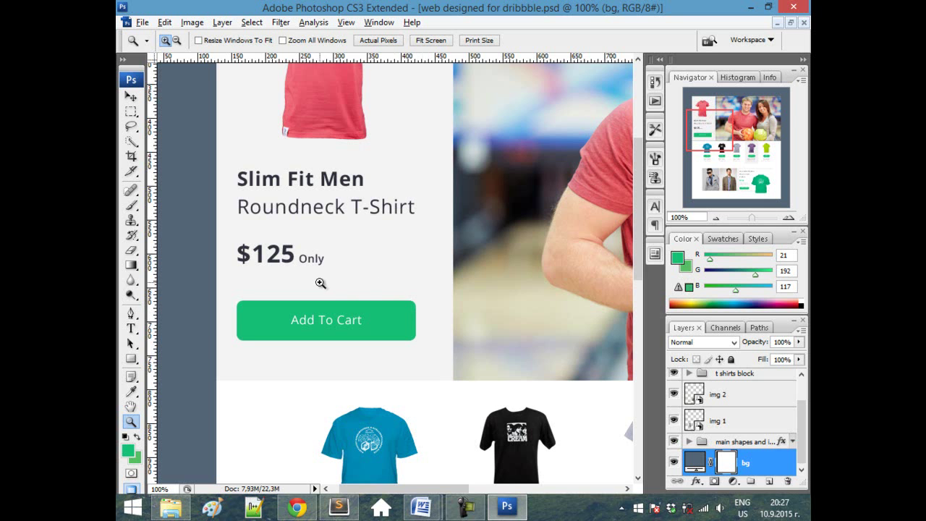
{"action": "left_click", "coordinate": [354, 239]}
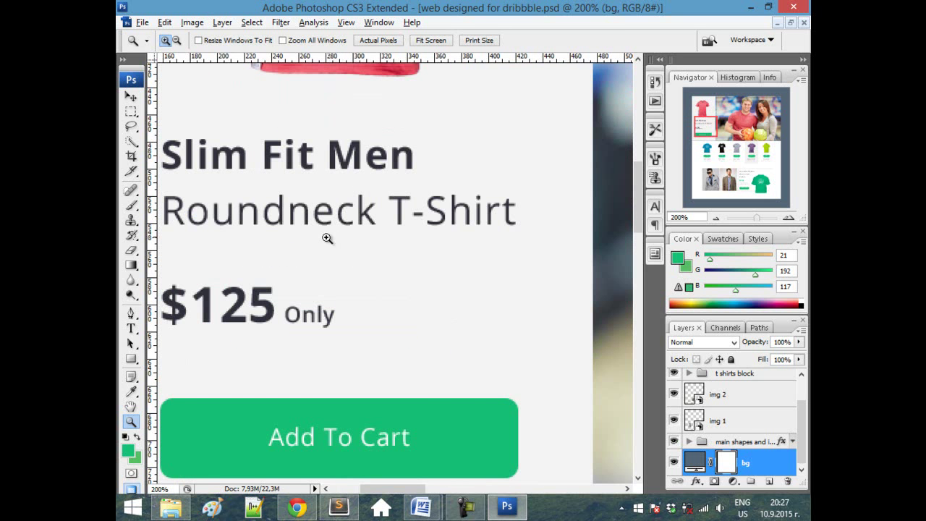
{"action": "scroll", "coordinate": [431, 282], "scroll_direction": "down", "scroll_amount": 1}
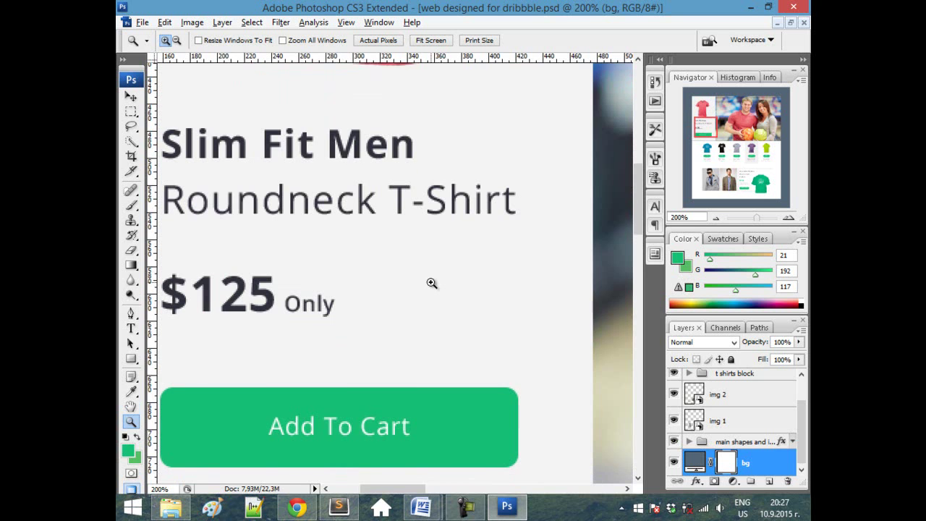
{"action": "mouse_move", "coordinate": [380, 492]}
{"action": "left_mouse_down"}
{"action": "mouse_move", "coordinate": [356, 491]}
{"action": "mouse_move", "coordinate": [398, 492]}
{"action": "mouse_move", "coordinate": [389, 492]}
{"action": "left_mouse_up"}
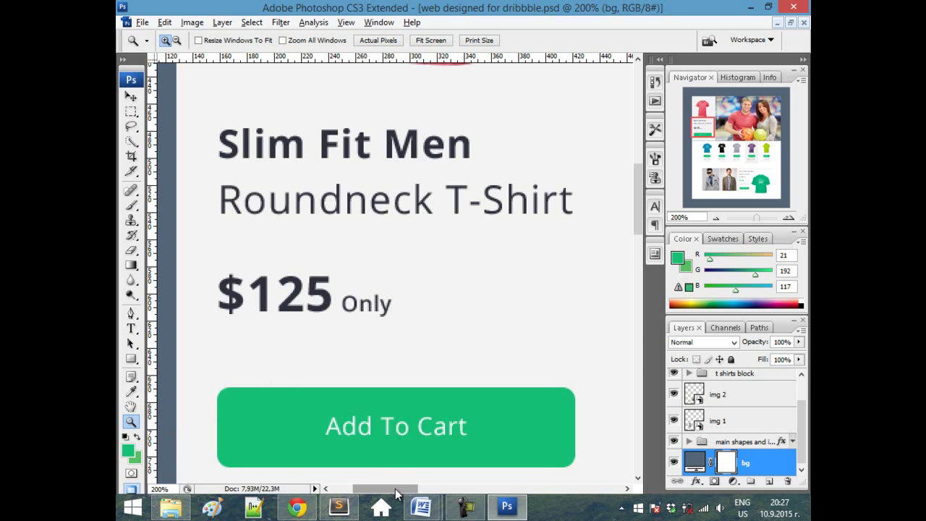
{"action": "left_click_drag", "start_coordinate": [394, 492], "coordinate": [398, 494]}
{"action": "key", "text": "alt+Tab"}
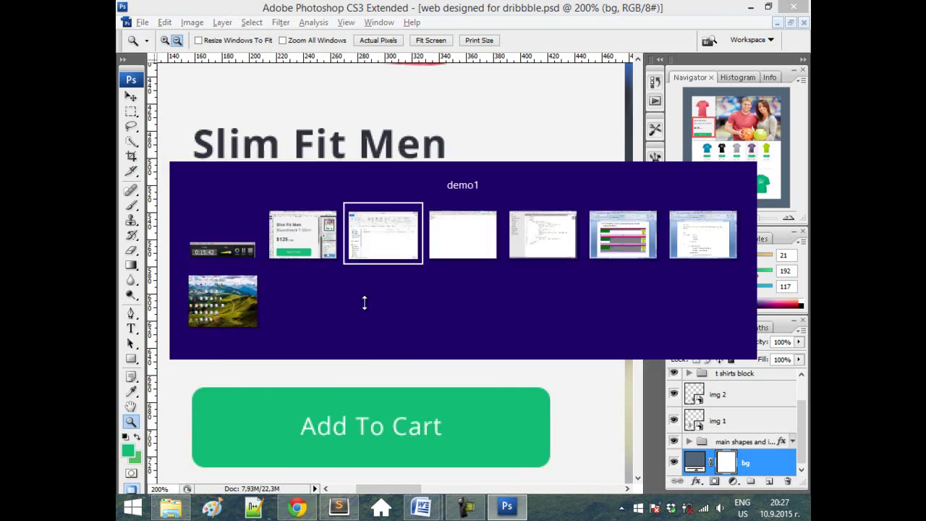
{"action": "key", "text": "alt+Tab"}
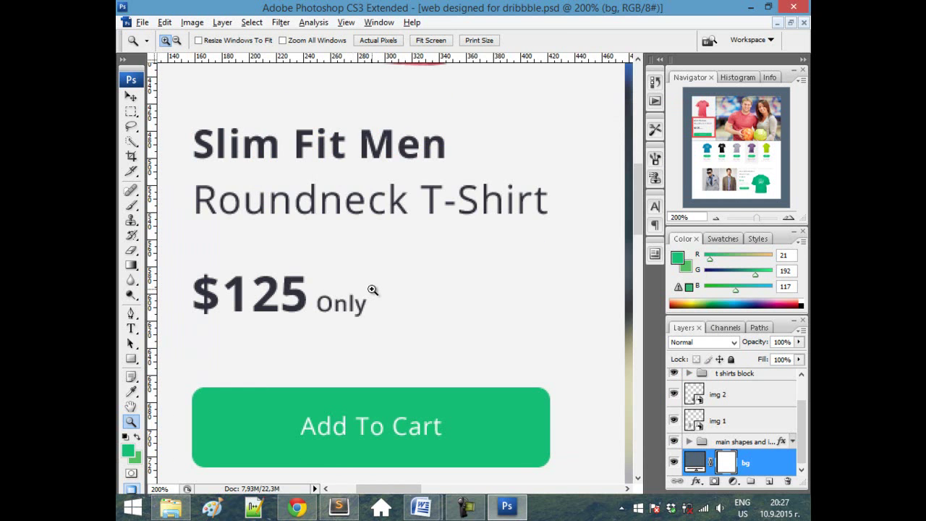
- Toggle the visibility of img 1, img 2, t shirt featured and item description left to find what holds the red T-shirt
{"action": "scroll", "coordinate": [372, 293], "scroll_direction": "up", "scroll_amount": 5}
{"action": "scroll", "coordinate": [371, 292], "scroll_direction": "up", "scroll_amount": 5}
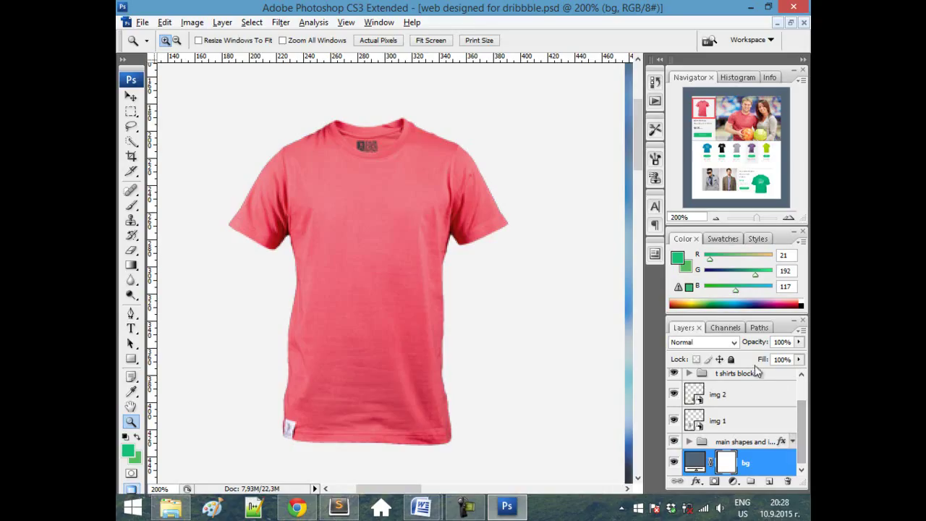
{"action": "left_click", "coordinate": [674, 420]}
{"action": "left_click", "coordinate": [674, 420]}
{"action": "left_click", "coordinate": [674, 394]}
{"action": "left_click", "coordinate": [674, 394]}
{"action": "left_click_drag", "start_coordinate": [805, 442], "coordinate": [802, 409]}
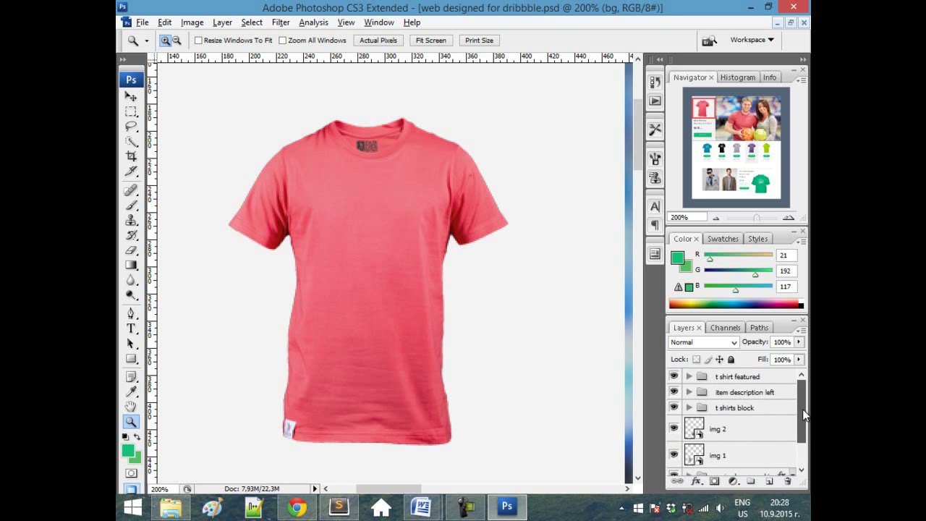
{"action": "left_click", "coordinate": [674, 376]}
{"action": "left_click", "coordinate": [674, 376]}
{"action": "left_click", "coordinate": [674, 391]}
{"action": "left_click", "coordinate": [674, 391]}
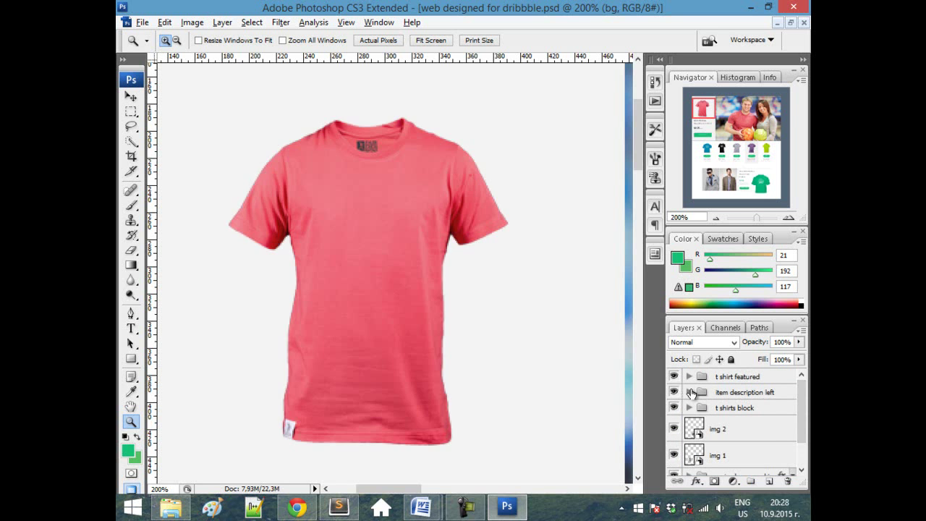
- Expand the item description left group and its item description subgroup, then select Layer 1 and check its content by toggling its visibility
{"action": "left_click", "coordinate": [689, 392]}
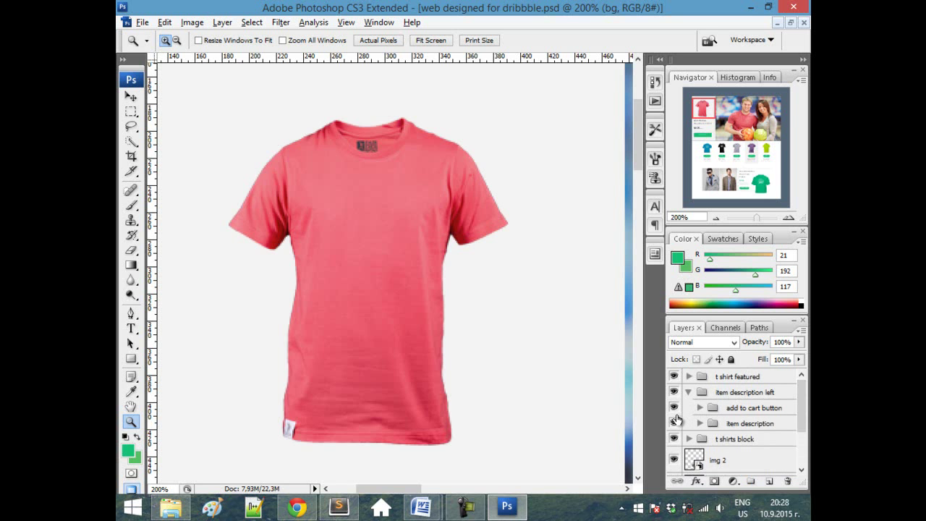
{"action": "left_click", "coordinate": [674, 422]}
{"action": "left_click", "coordinate": [674, 422]}
{"action": "left_click", "coordinate": [700, 424]}
{"action": "scroll", "coordinate": [712, 434], "scroll_direction": "down", "scroll_amount": 3}
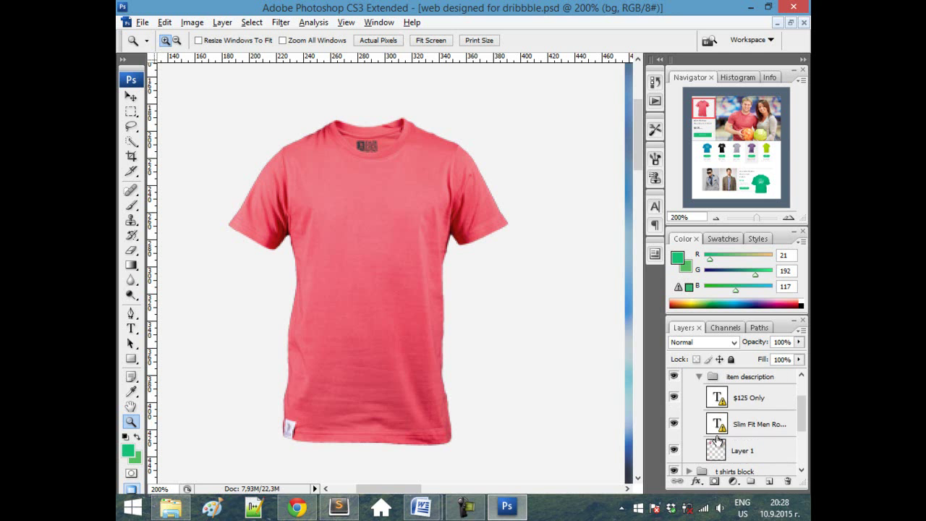
{"action": "left_click", "coordinate": [716, 447]}
{"action": "left_click", "coordinate": [674, 452]}
{"action": "left_click", "coordinate": [674, 451]}
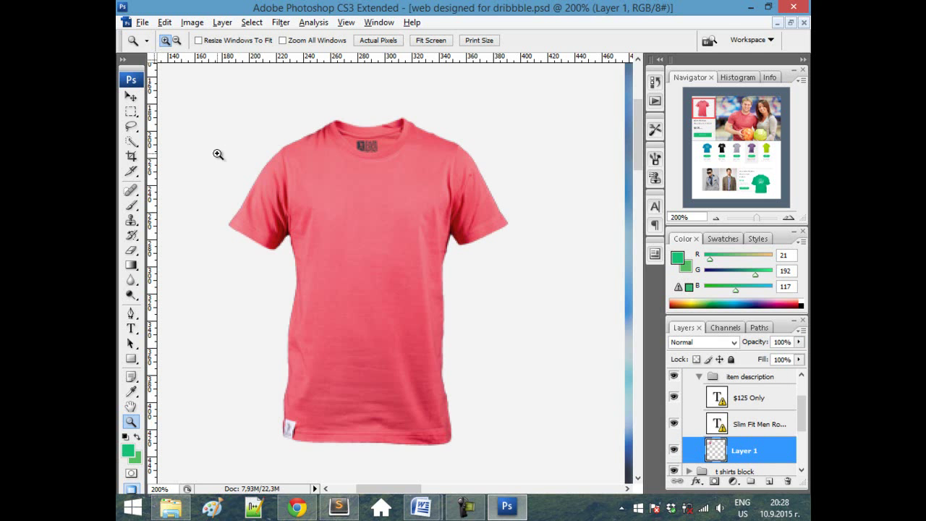
- Make a rectangular marquee selection around the whole red T-shirt on Layer 1 and copy it
{"action": "left_click", "coordinate": [131, 110]}
{"action": "left_click_drag", "start_coordinate": [186, 77], "coordinate": [576, 383]}
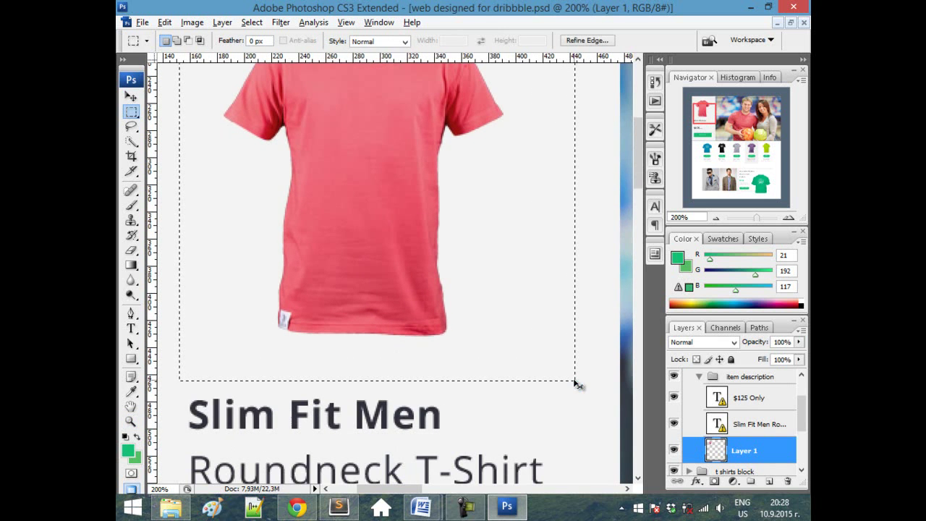
{"action": "key", "text": "ctrl+c"}
- Create a new document named tshirt at the clipboard size of 206 x 242 pixels and paste the copied T-shirt into it
{"action": "key", "text": "ctrl+n"}
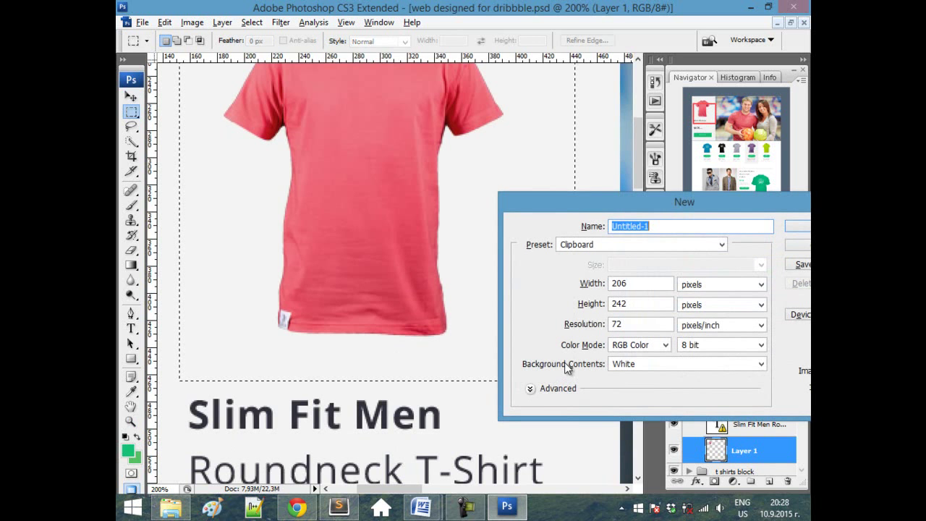
{"action": "type", "text": "tshirt"}
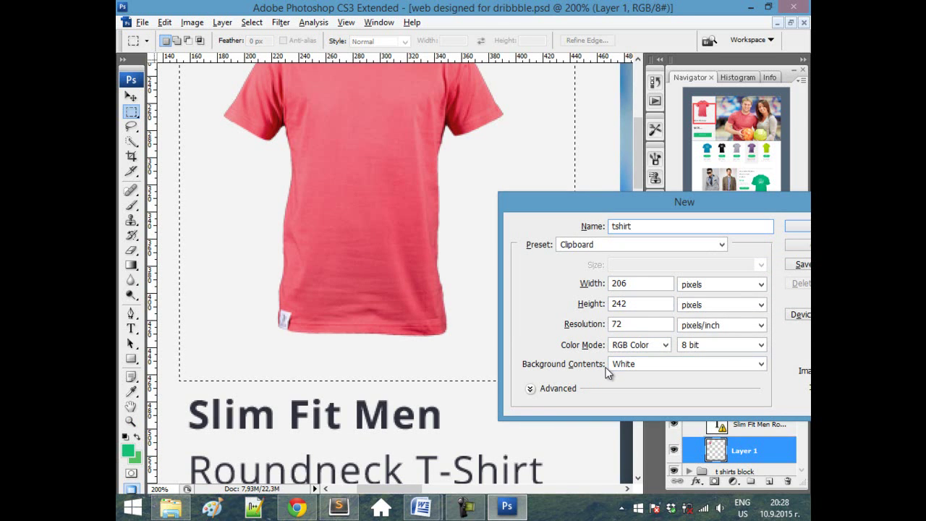
{"action": "left_click", "coordinate": [341, 508]}
{"action": "left_click", "coordinate": [340, 508]}
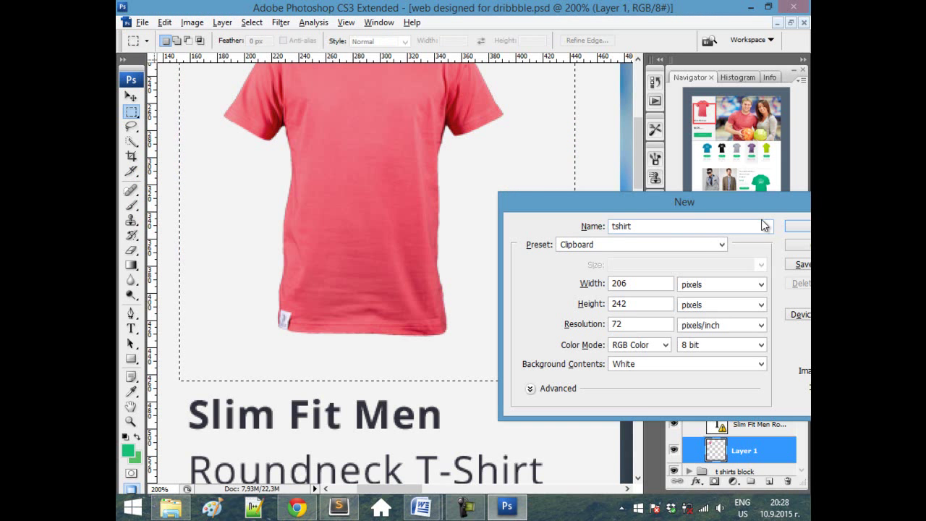
{"action": "left_click_drag", "start_coordinate": [747, 202], "coordinate": [601, 184]}
{"action": "left_click", "coordinate": [688, 205]}
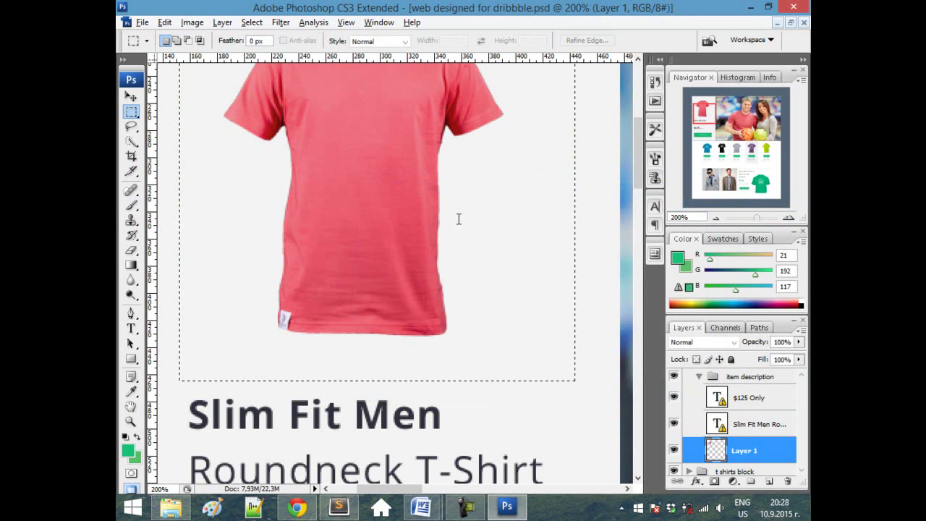
{"action": "key", "text": "ctrl+v"}
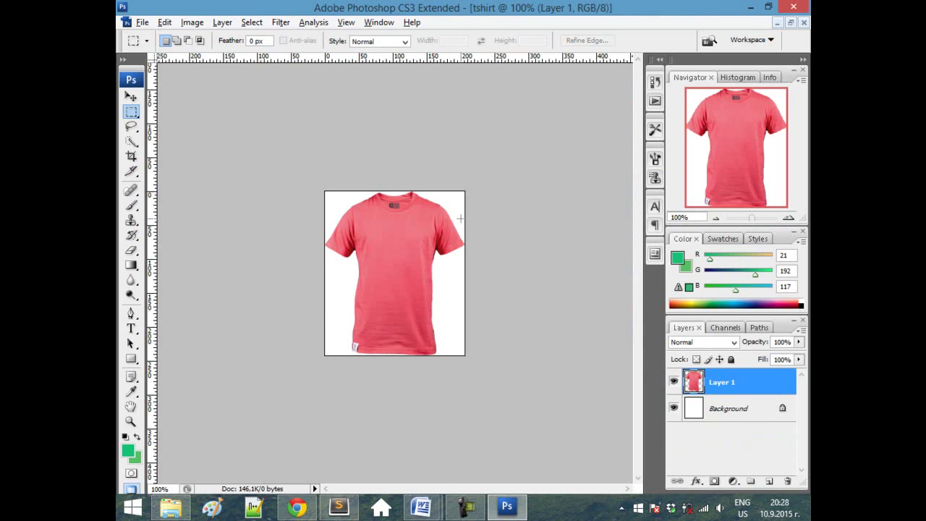
- Export the T-shirt for web as PNG-24 under the name tshirt.png in the demos/demo1 folder of 3. Slice and dice
{"action": "left_click", "coordinate": [142, 22]}
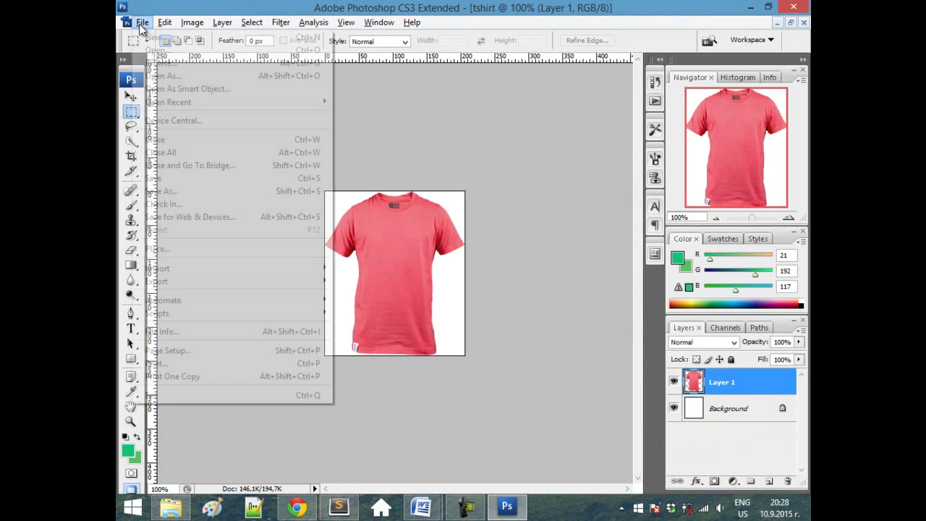
{"action": "left_click", "coordinate": [203, 216]}
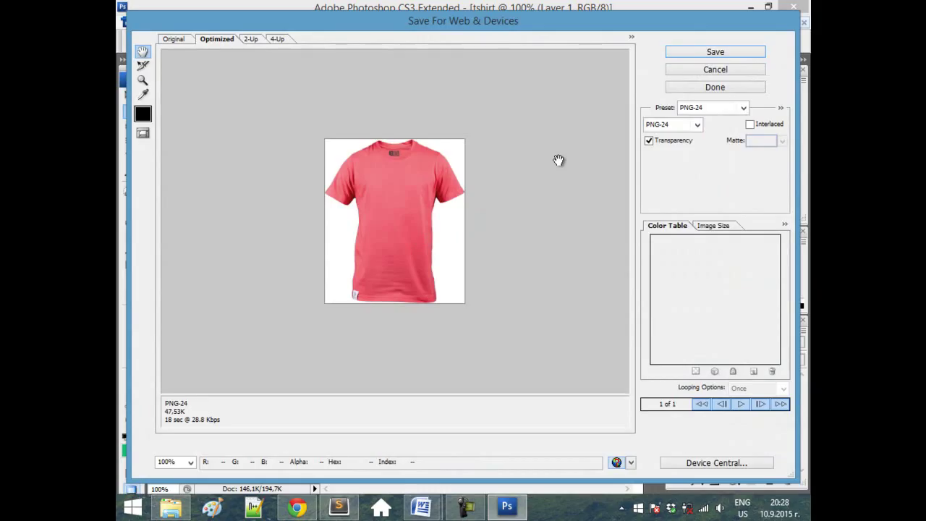
{"action": "left_click", "coordinate": [694, 55]}
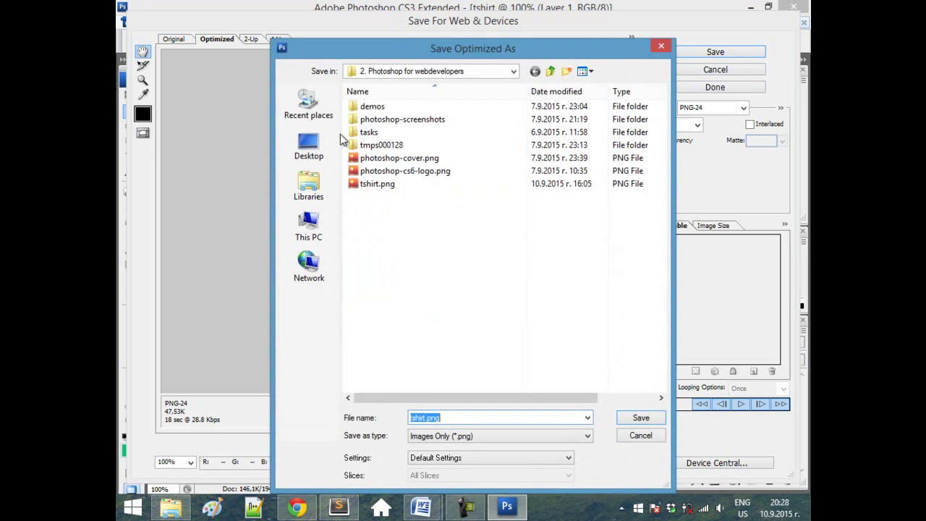
{"action": "double_click", "coordinate": [379, 107]}
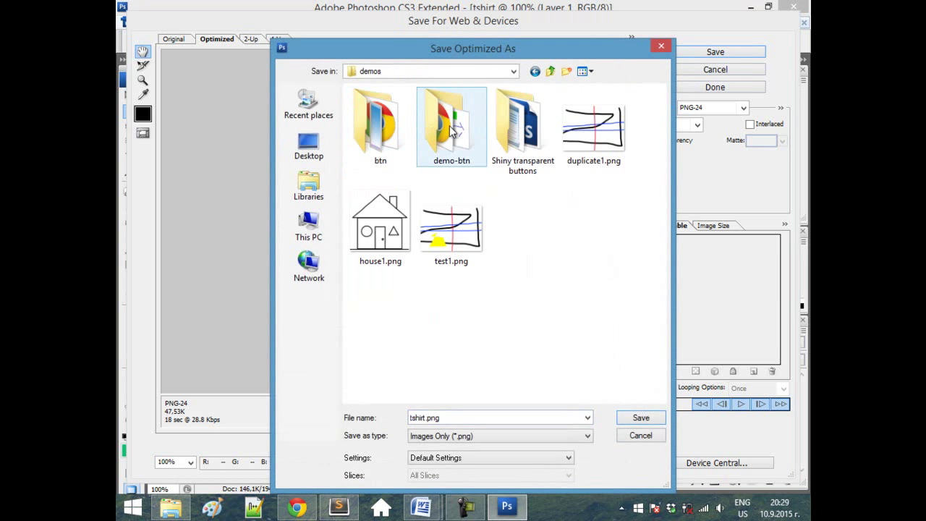
{"action": "left_click", "coordinate": [551, 71]}
{"action": "left_click", "coordinate": [551, 71]}
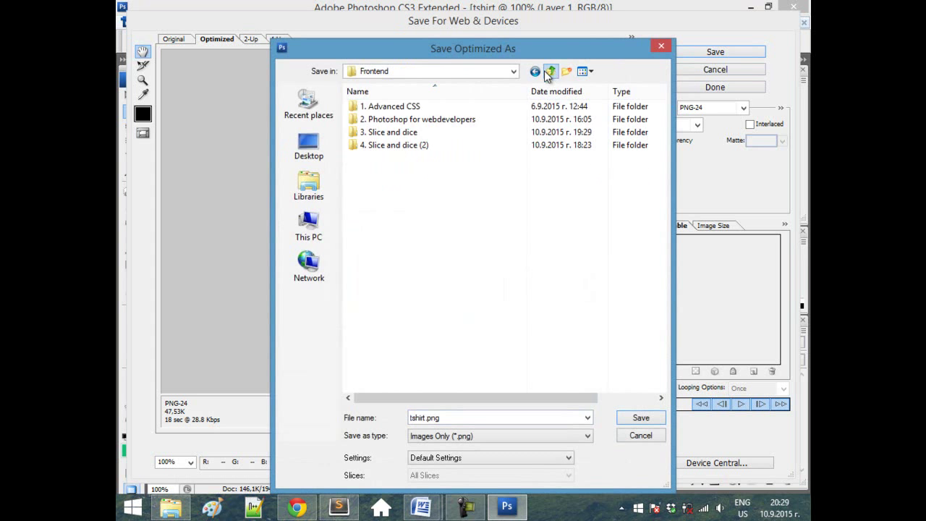
{"action": "double_click", "coordinate": [391, 131]}
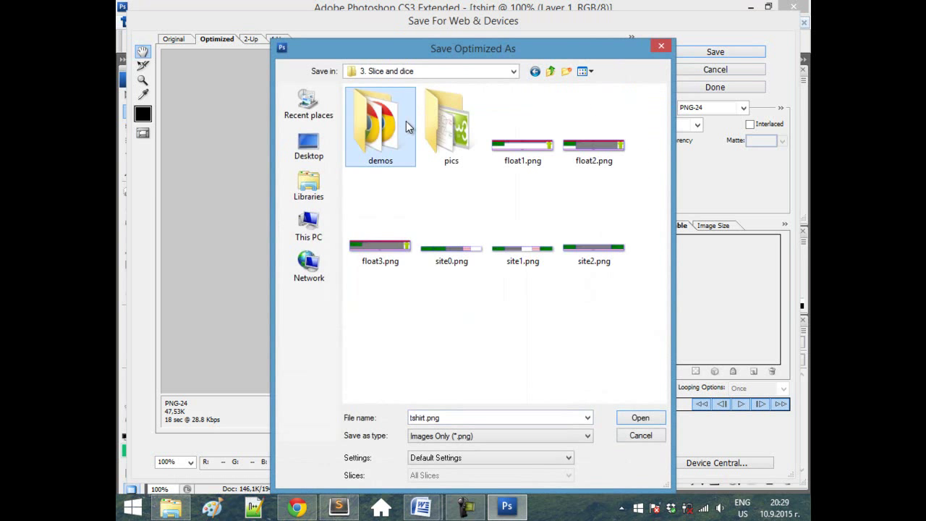
{"action": "double_click", "coordinate": [406, 121]}
{"action": "double_click", "coordinate": [381, 129]}
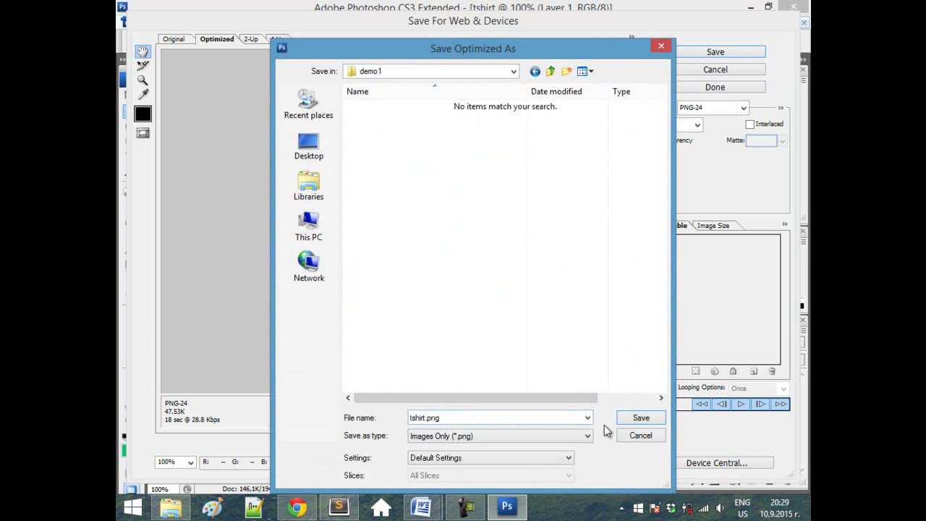
{"action": "left_click", "coordinate": [638, 418]}
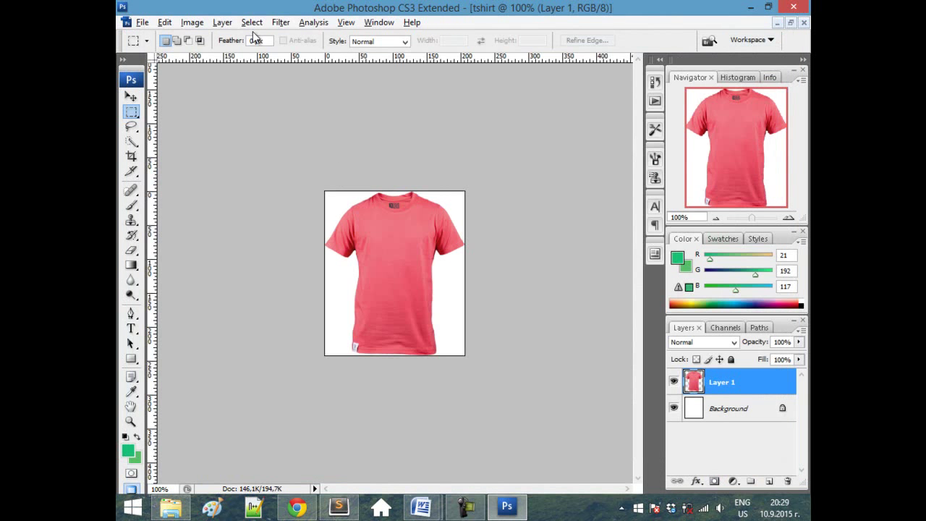
- Switch to Sublime Text and set the src of the sidebar's T-shirt image in site1.html to "tshirt.png"
{"action": "left_click", "coordinate": [338, 506]}
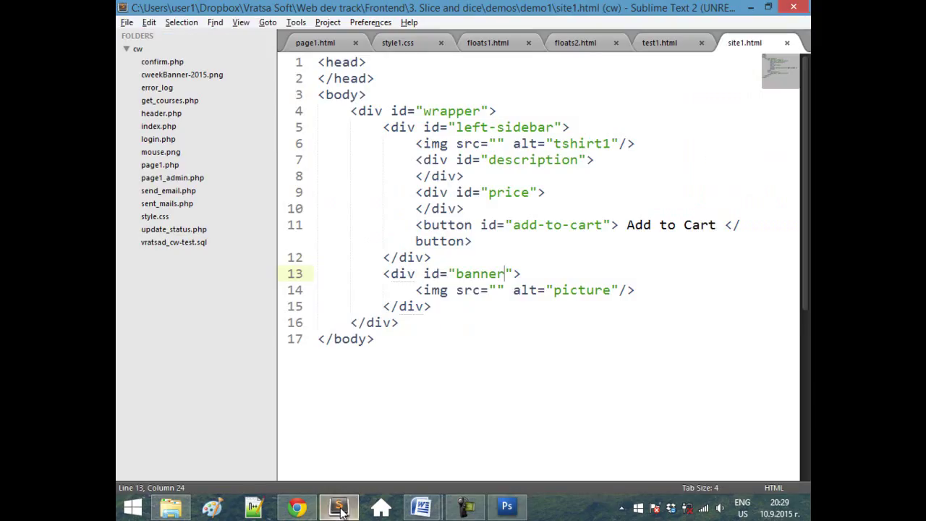
{"action": "left_click", "coordinate": [496, 143]}
{"action": "type", "text": "tshirt.png"}
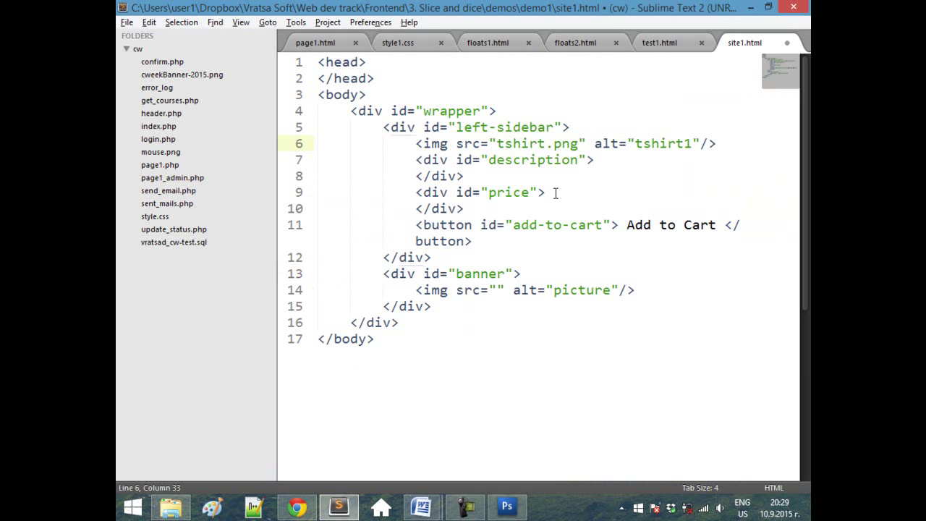
- Give the T-shirt image the id "shirt1", save the file and copy the id value
{"action": "left_click", "coordinate": [702, 143]}
{"action": "type", "text": "id=\""}
{"action": "type", "text": "\""}
{"action": "type", "text": "shirt1"}
{"action": "key", "text": "ctrl+s"}
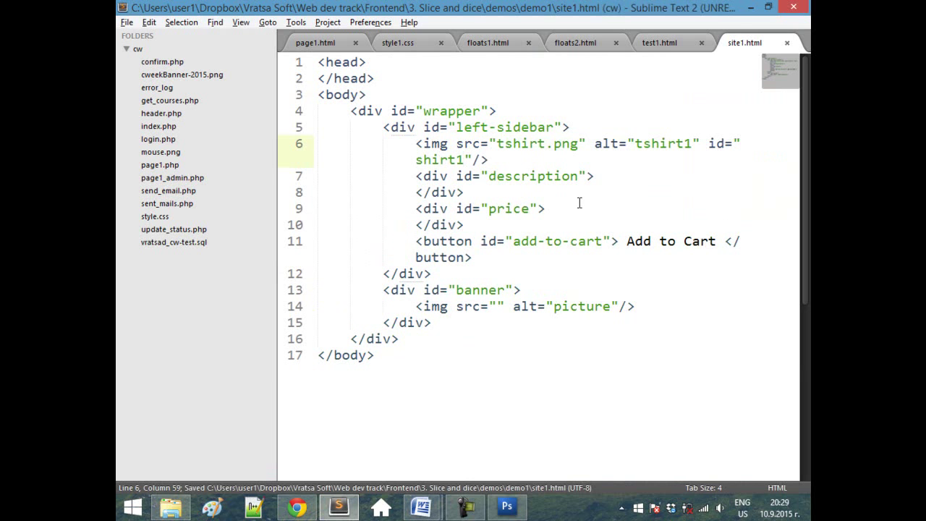
{"action": "double_click", "coordinate": [447, 162]}
{"action": "key", "text": "ctrl+c"}
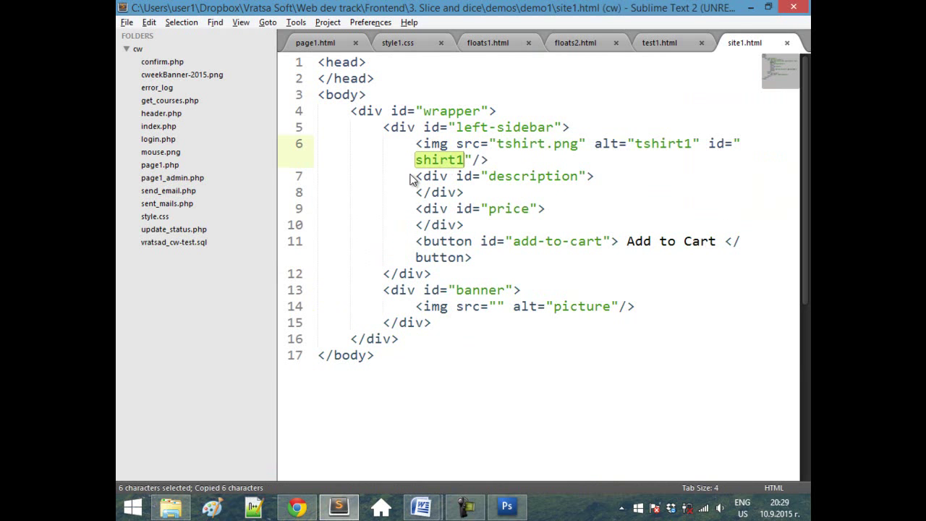
- Add a stylesheet link to style.css with type "text/css" inside the head, and save site1.html
{"action": "left_click", "coordinate": [377, 66]}
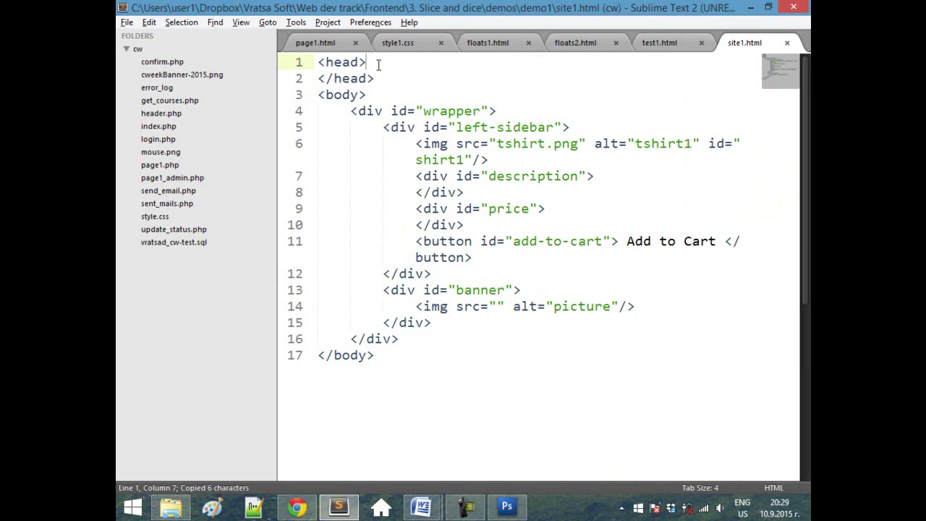
{"action": "key", "text": "Return"}
{"action": "type", "text": "<"}
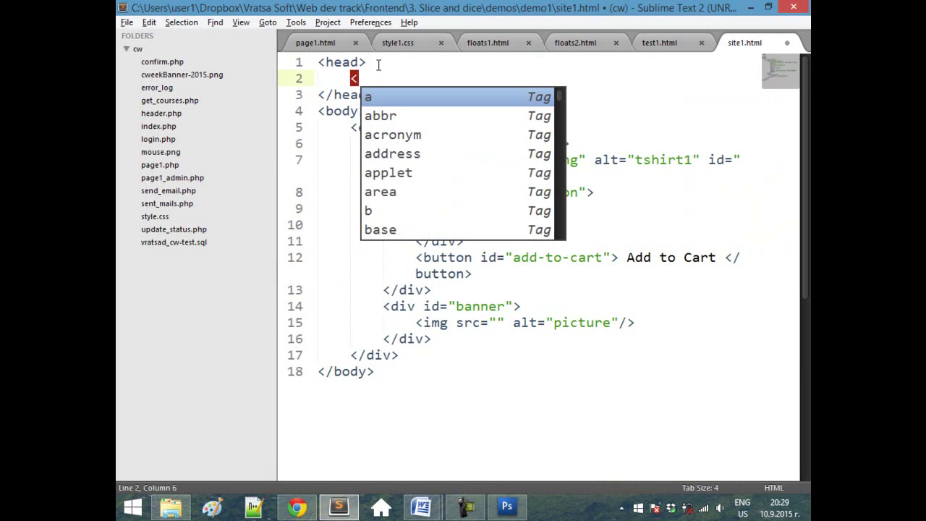
{"action": "type", "text": "link rel=\"stylesheet"}
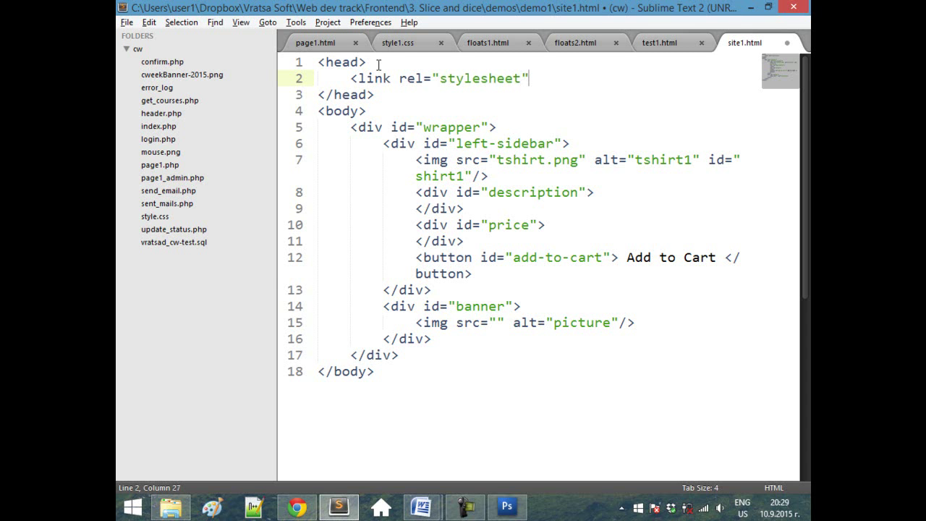
{"action": "type", "text": "\" href"}
{"action": "type", "text": "=\"style.css\""}
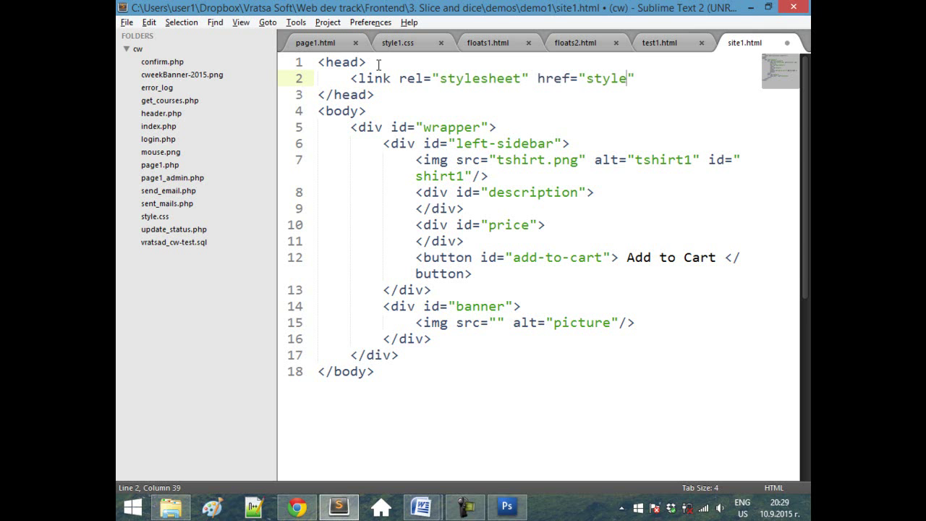
{"action": "type", "text": " type=\"text/css\"/>"}
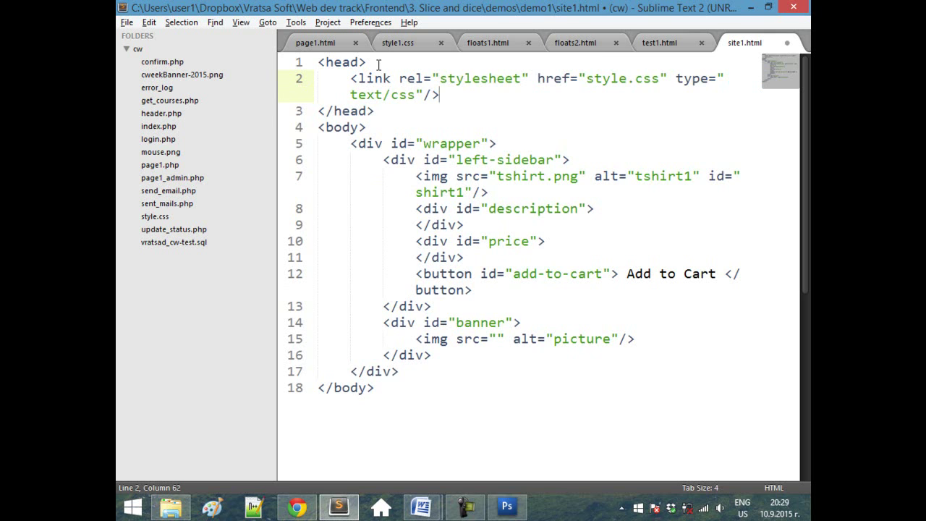
{"action": "key", "text": "ctrl+s"}
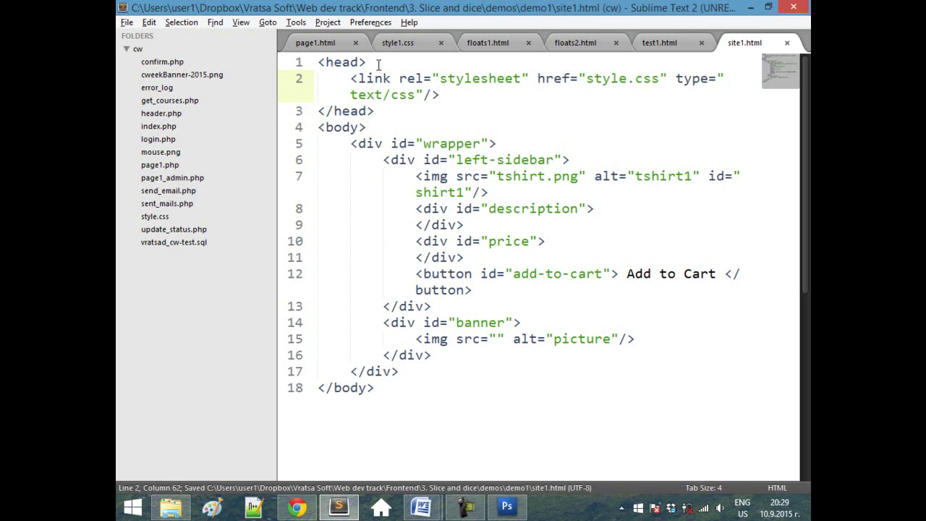
- Create a new file with an empty #shirt1 CSS rule and a blank line above it
{"action": "key", "text": "ctrl+n"}
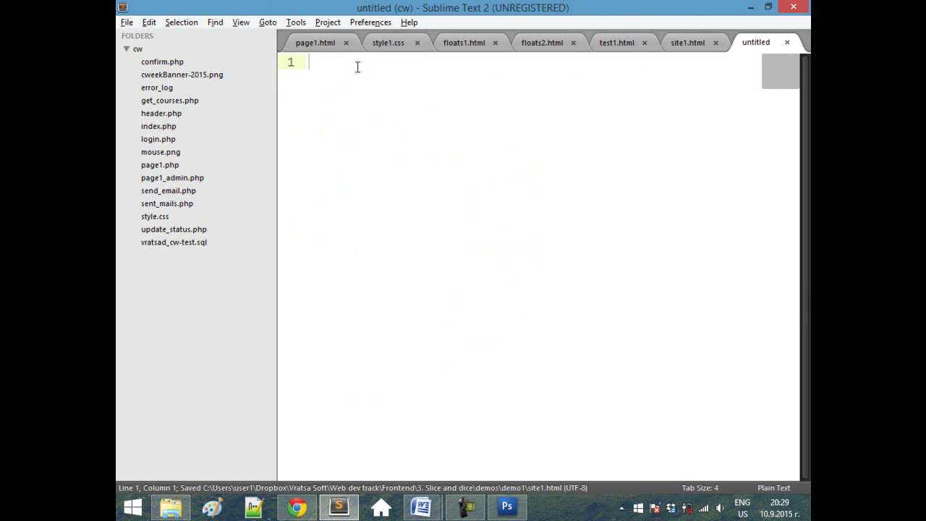
{"action": "key", "text": "ctrl+v"}
{"action": "key", "text": "ctrl+z"}
{"action": "type", "text": "#"}
{"action": "key", "text": "ctrl+v"}
{"action": "type", "text": "{"}
{"action": "key", "text": "Return"}
{"action": "key", "text": "Up"}
{"action": "key", "text": "Home"}
{"action": "key", "text": "Return"}
{"action": "key", "text": "Up"}
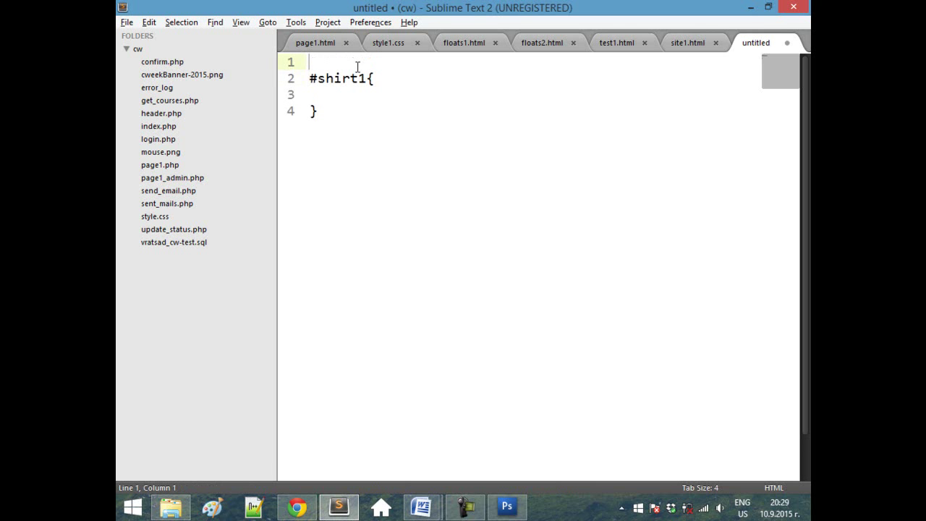
- Save the new file as style.css in the demo1 folder and place the cursor inside the #shirt1 rule
{"action": "key", "text": "ctrl+s"}
{"action": "type", "text": "style."}
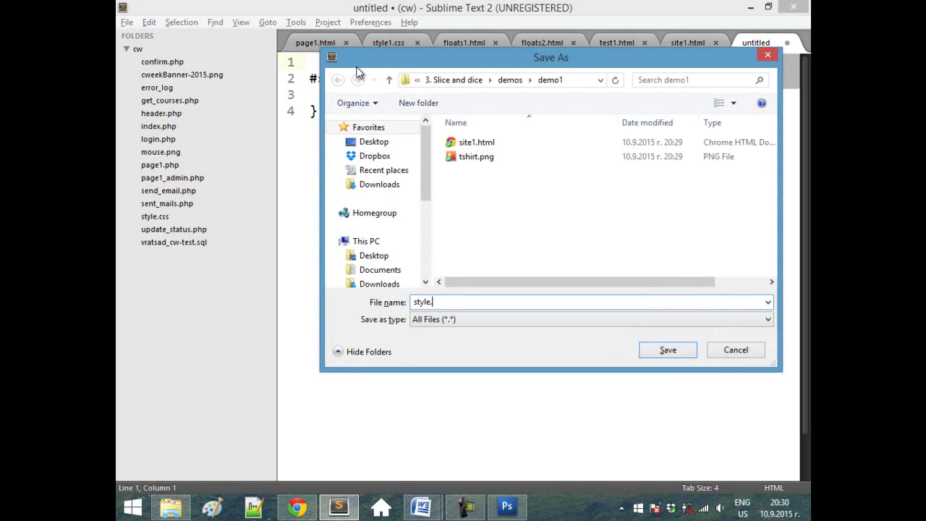
{"action": "type", "text": "css"}
{"action": "key", "text": "Return"}
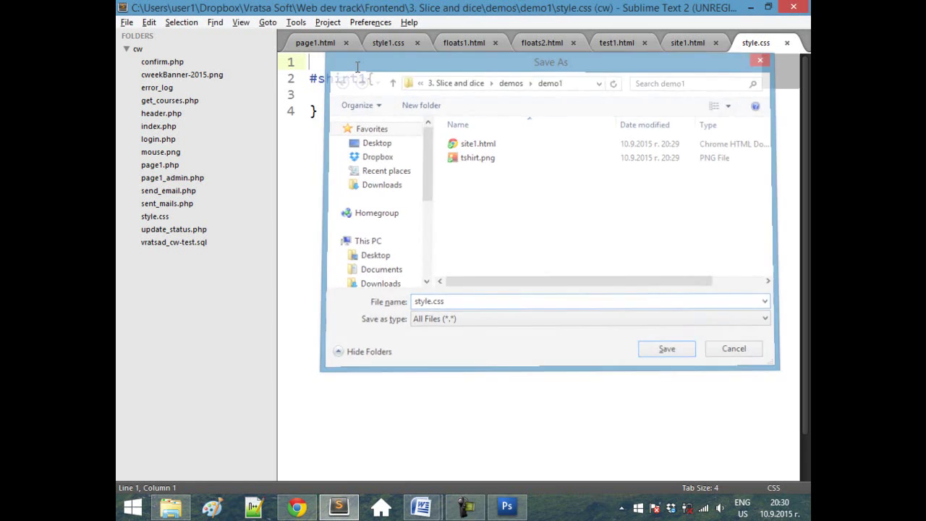
{"action": "left_click", "coordinate": [350, 97]}
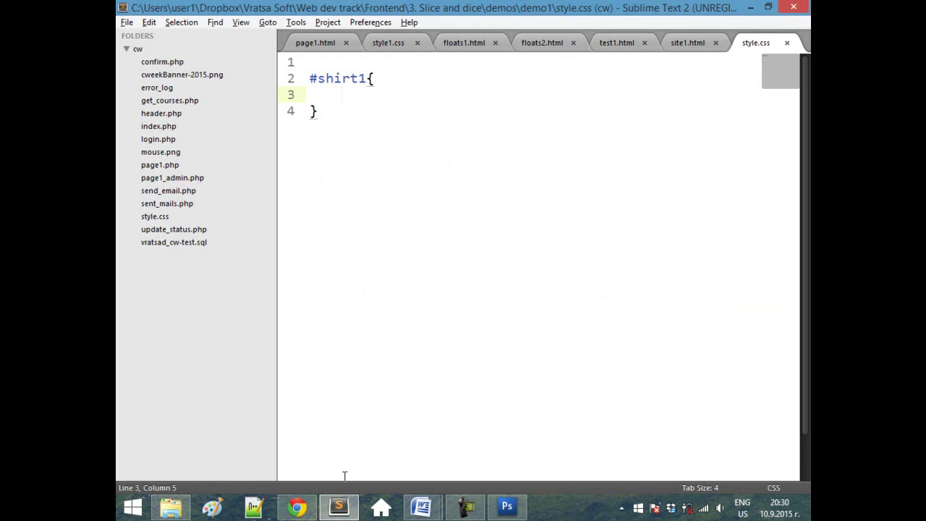
- Switch to Photoshop and check the tshirt document's pixel width and height in Image Size, leaving the dimensions unchanged
{"action": "left_click", "coordinate": [506, 506]}
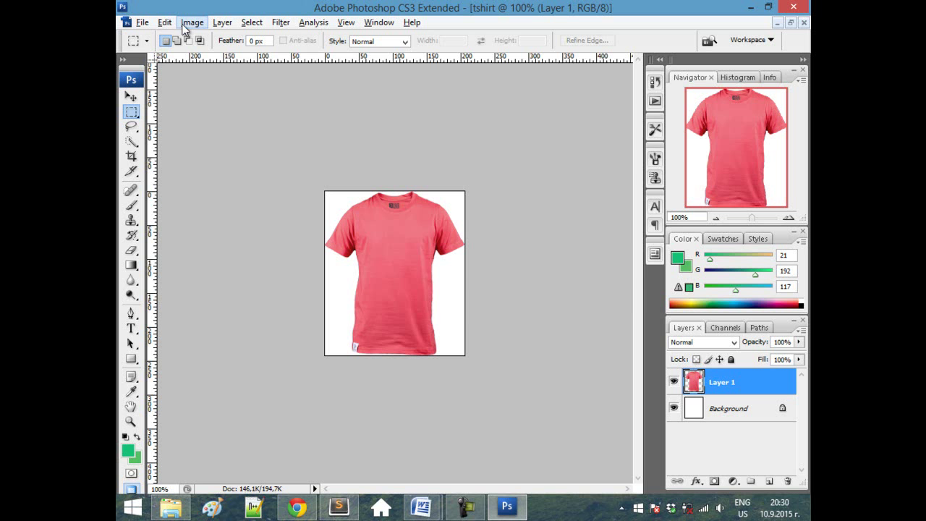
{"action": "key", "text": "ctrl+alt+i"}
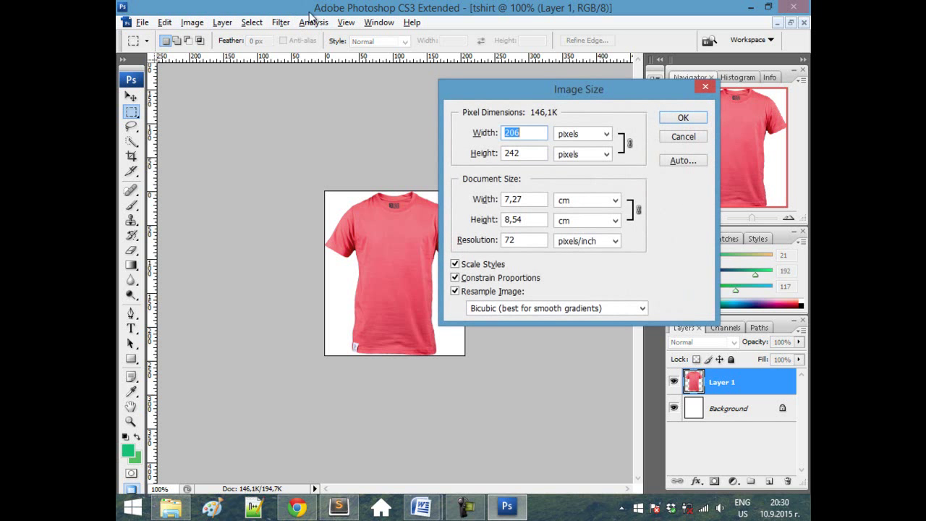
{"action": "left_click", "coordinate": [705, 87]}
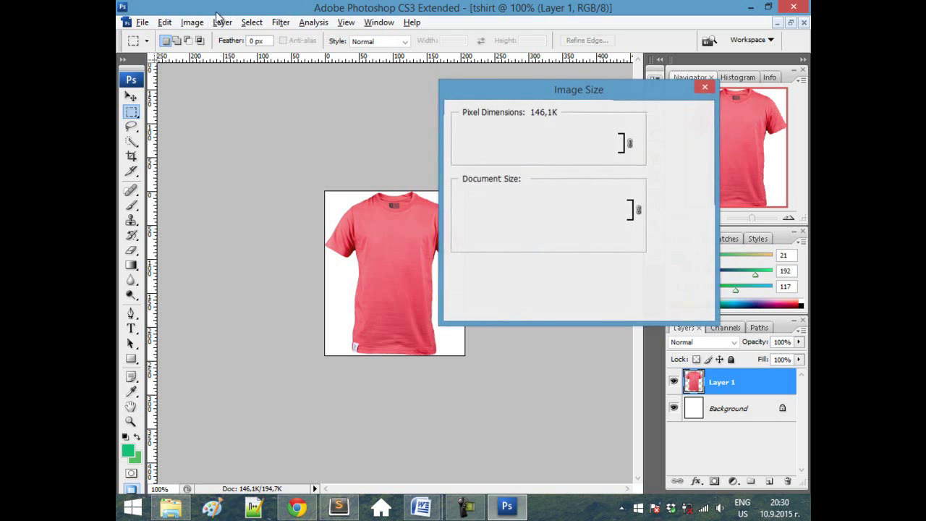
{"action": "left_click", "coordinate": [192, 22]}
{"action": "left_click", "coordinate": [224, 120]}
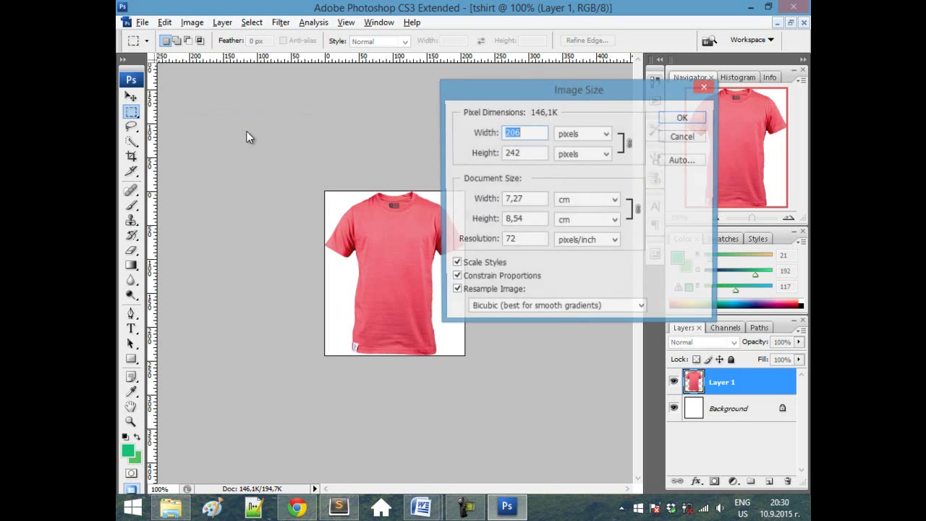
{"action": "left_click", "coordinate": [705, 87]}
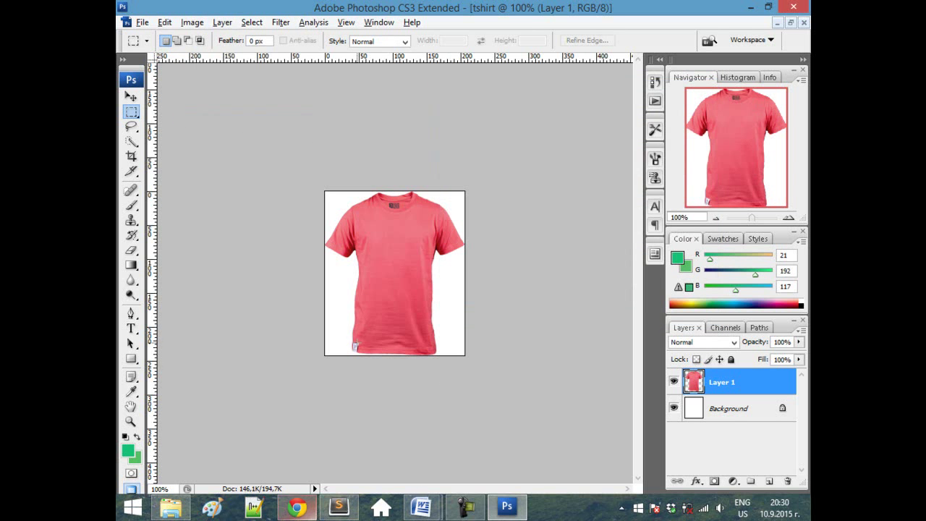
- Save style.css in Sublime Text, view site1.html, and reload the page in Chrome to check the T-shirt image
{"action": "left_click", "coordinate": [297, 507]}
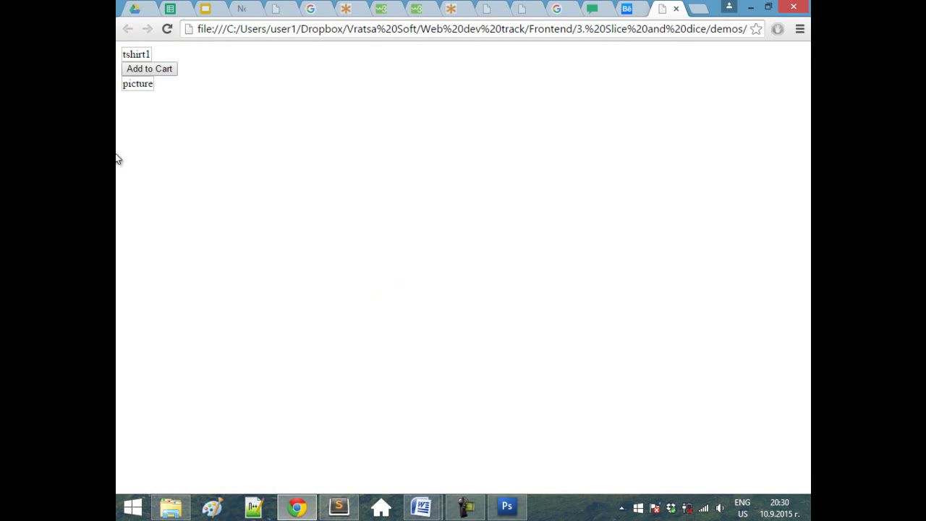
{"action": "left_click", "coordinate": [338, 506]}
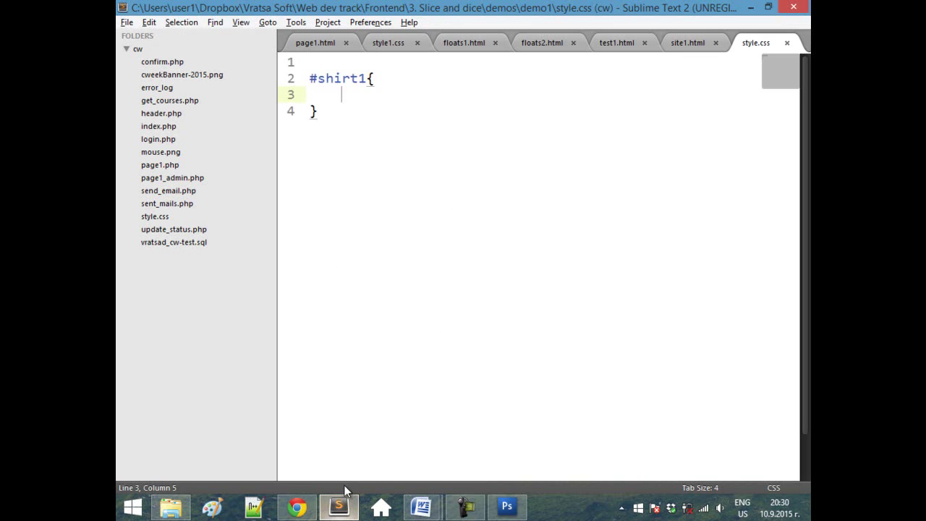
{"action": "key", "text": "ctrl+s"}
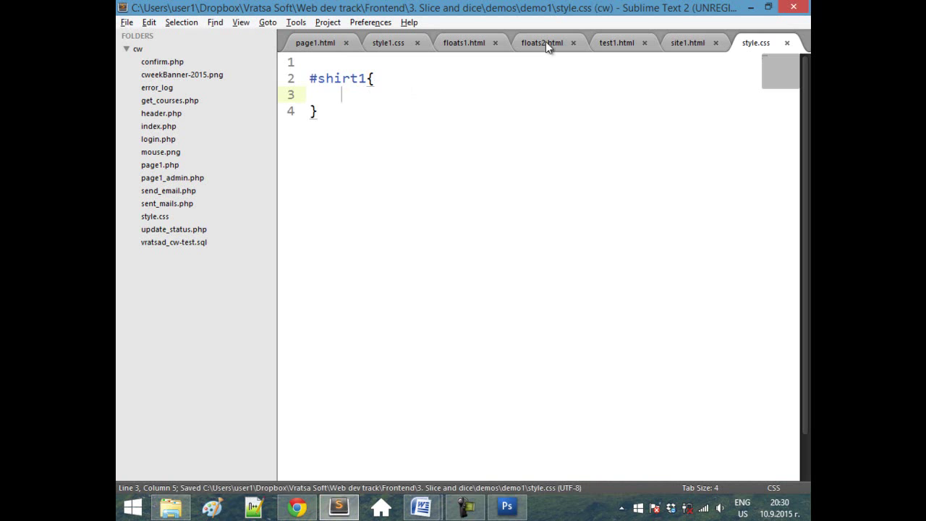
{"action": "left_click", "coordinate": [683, 48]}
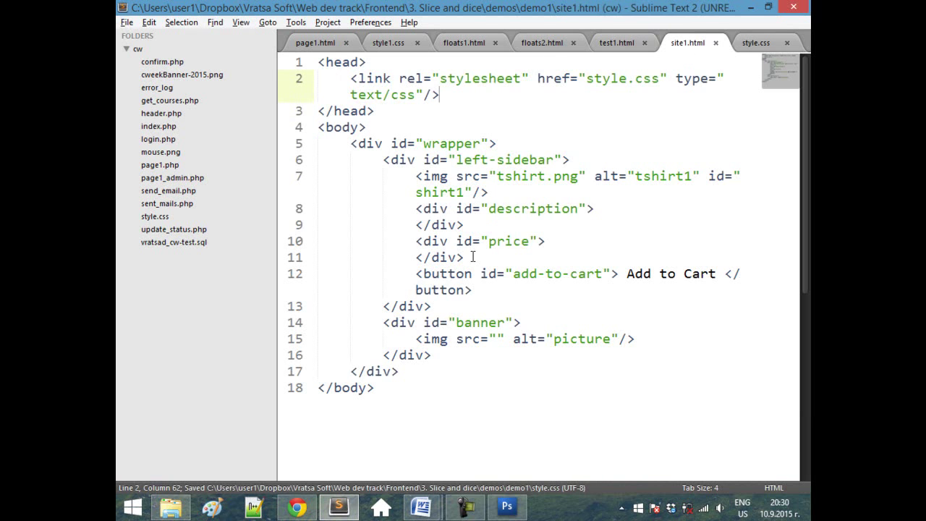
{"action": "left_click", "coordinate": [297, 508]}
{"action": "key", "text": "F5"}
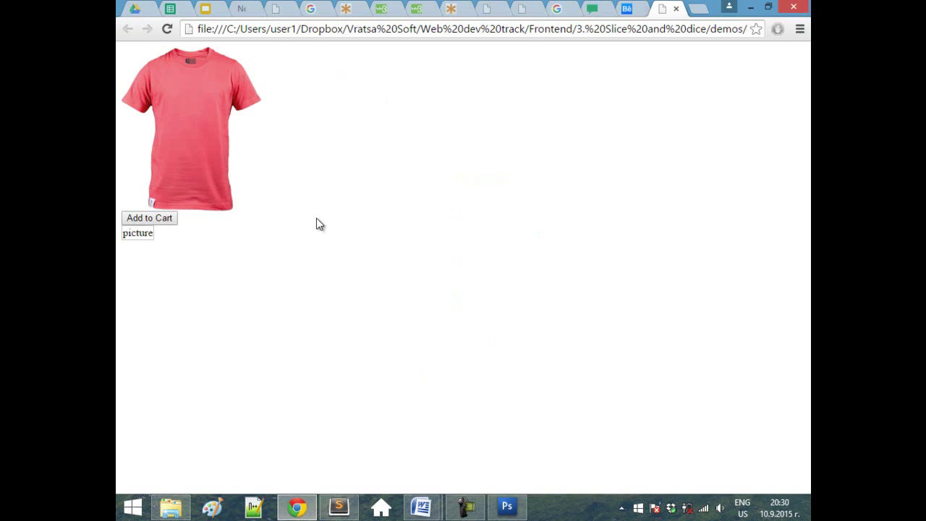
- Return to Photoshop, minimize the tshirt document and restore the web designed for dribbble.psd mockup in a floating window
{"action": "key", "text": "alt+Tab"}
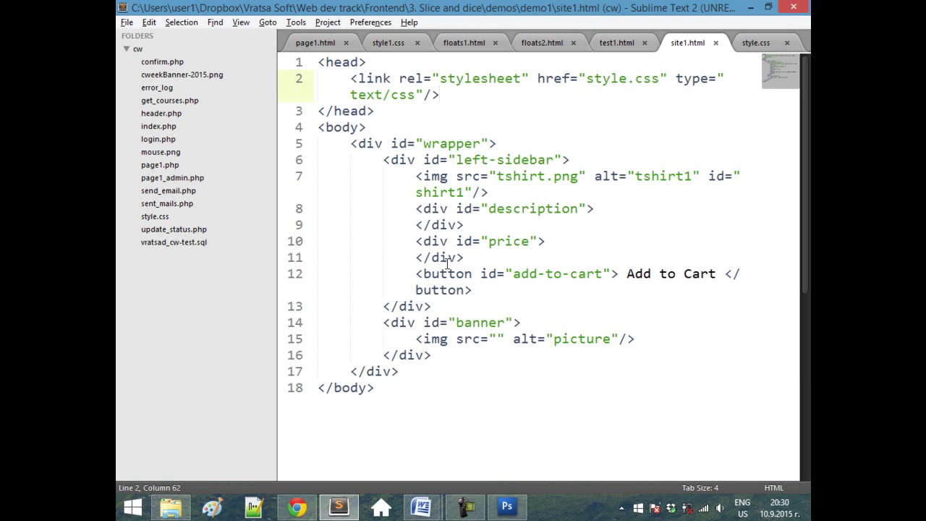
{"action": "left_click", "coordinate": [506, 506]}
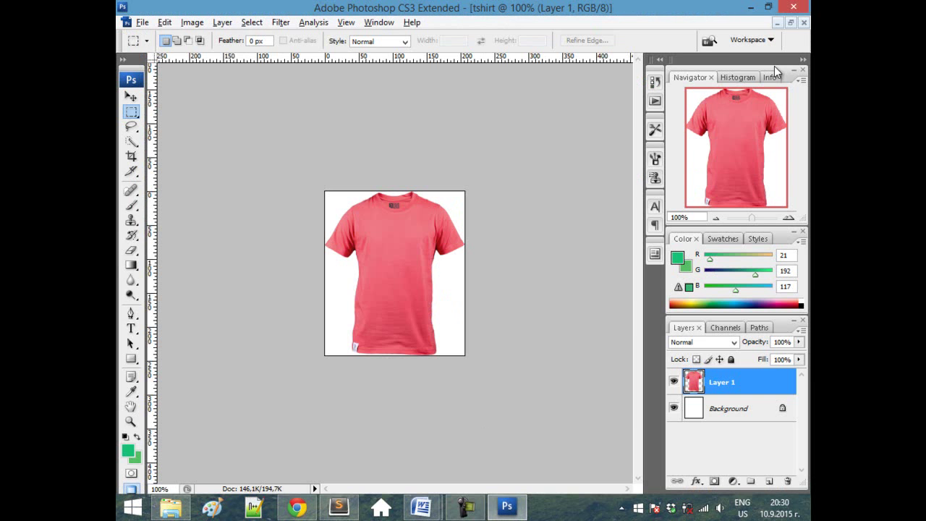
{"action": "left_click", "coordinate": [777, 24]}
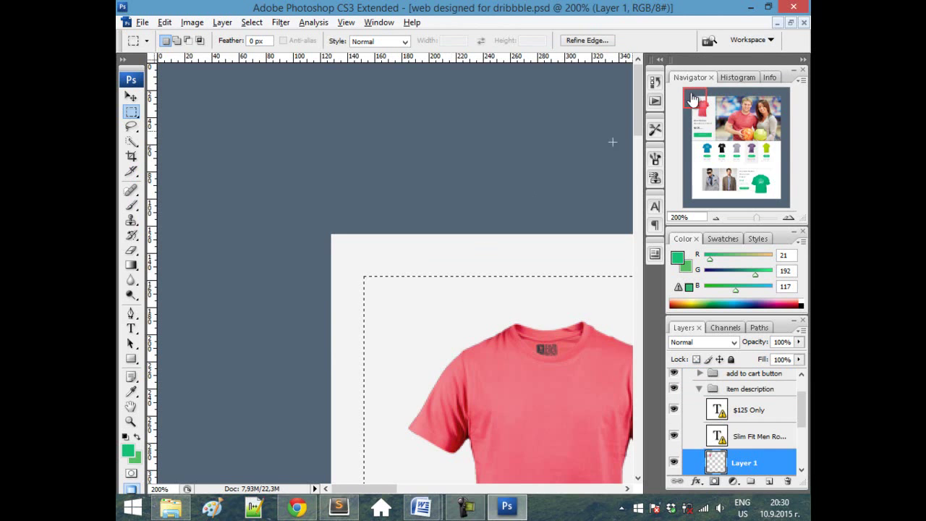
{"action": "left_click", "coordinate": [778, 22]}
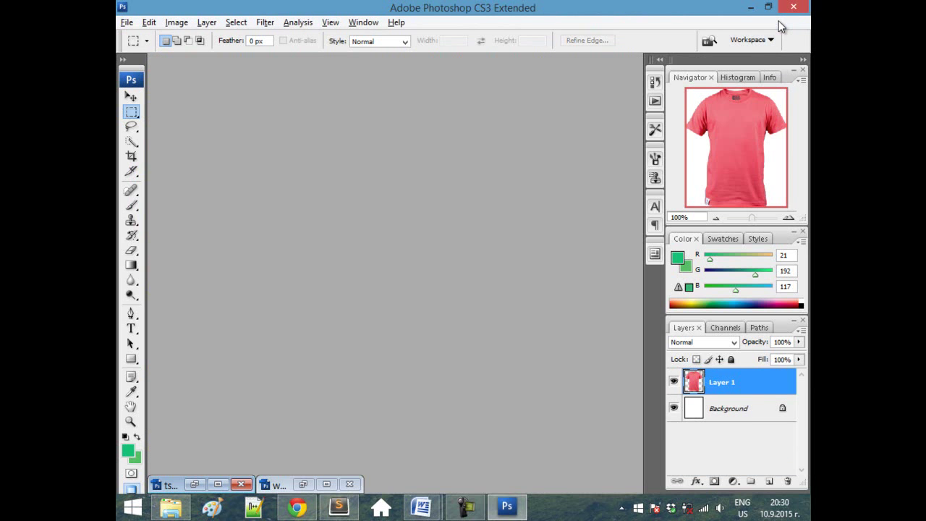
{"action": "left_click", "coordinate": [303, 483]}
{"action": "left_click_drag", "start_coordinate": [521, 136], "coordinate": [526, 191]}
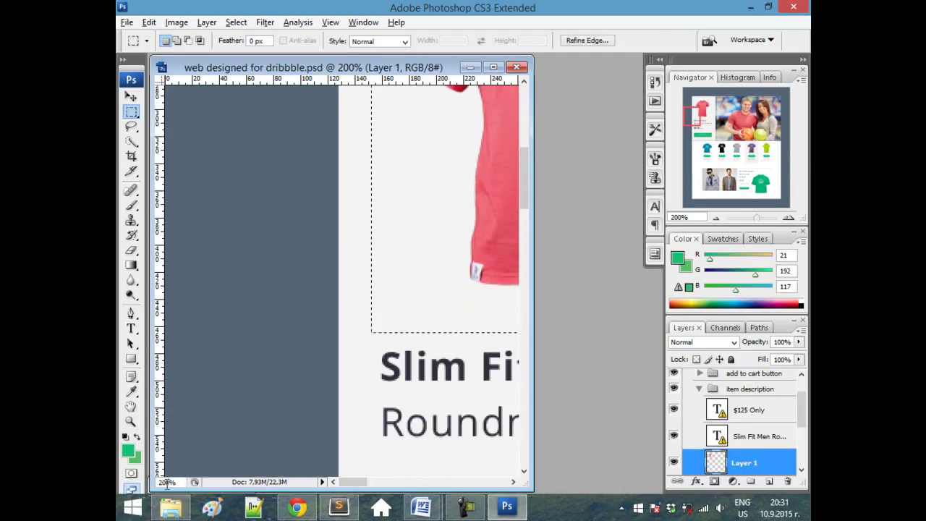
- Delete the selected T-shirt from Layer 1, clear the selection, inspect the emptied area and restore the selection
{"action": "mouse_move", "coordinate": [177, 512]}
{"action": "key", "text": "Delete"}
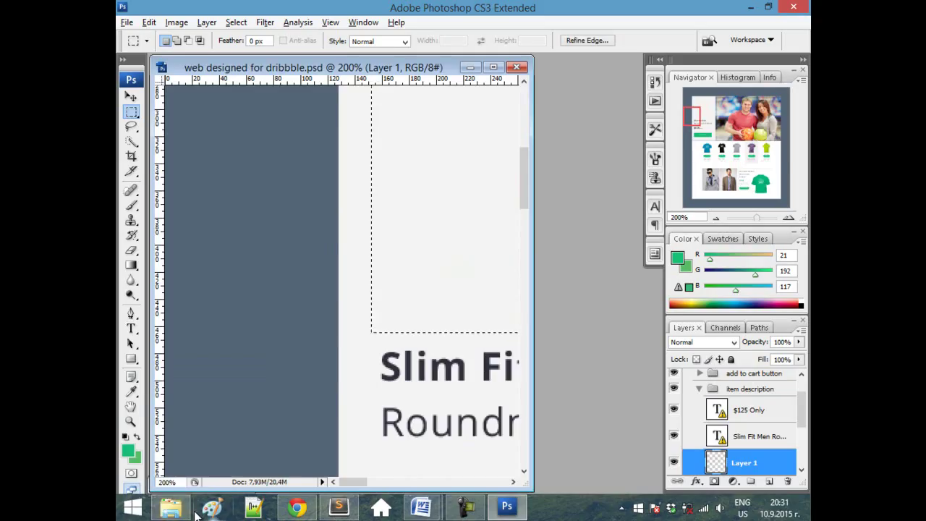
{"action": "left_click", "coordinate": [402, 387]}
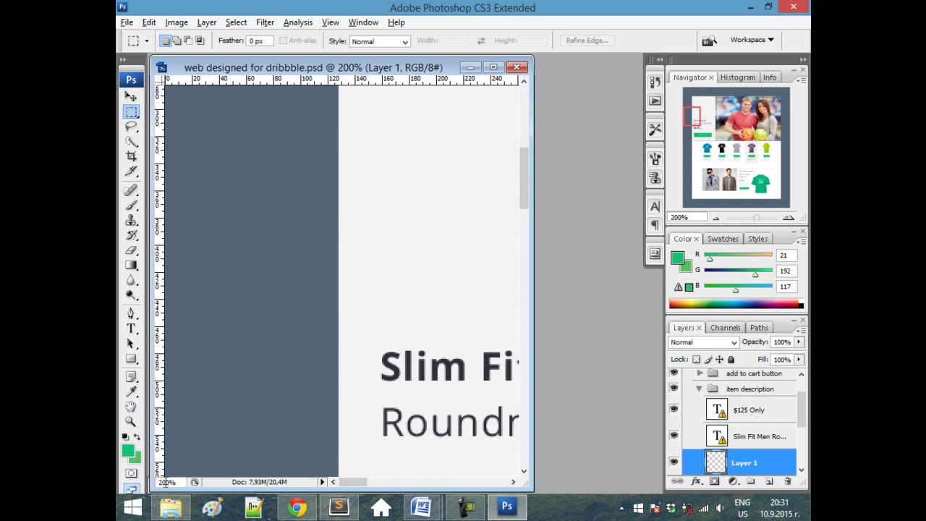
{"action": "key", "text": "ctrl+minus"}
{"action": "key", "text": "ctrl+minus"}
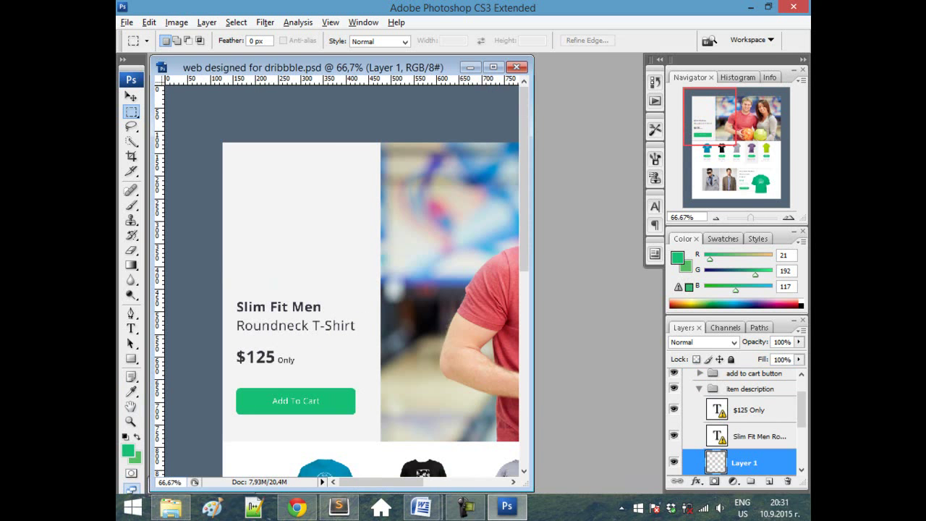
{"action": "scroll", "coordinate": [378, 246], "scroll_direction": "down", "scroll_amount": 2}
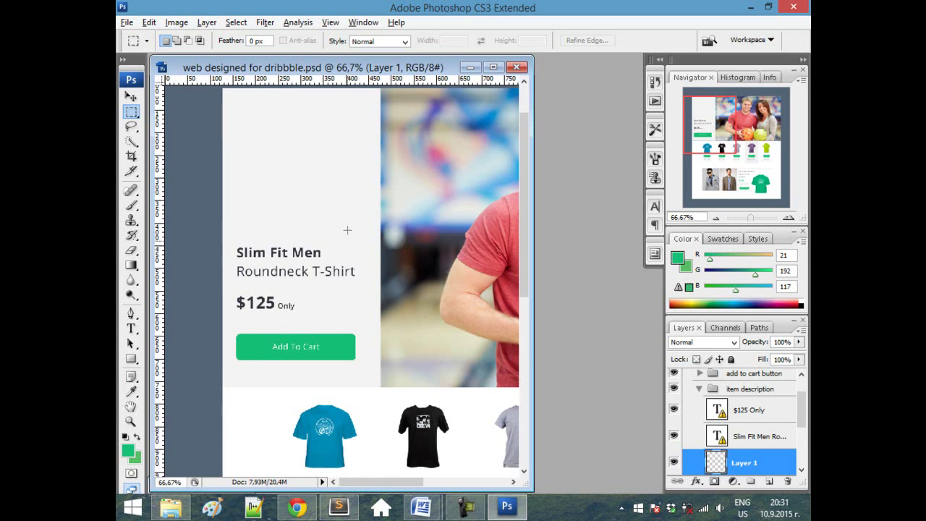
{"action": "scroll", "coordinate": [372, 213], "scroll_direction": "up", "scroll_amount": 1}
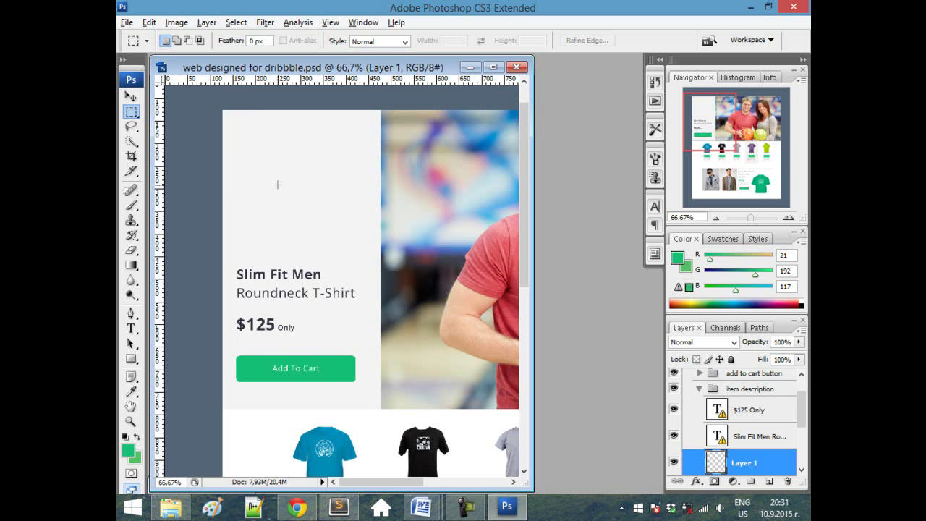
{"action": "key", "text": "ctrl+shift+d"}
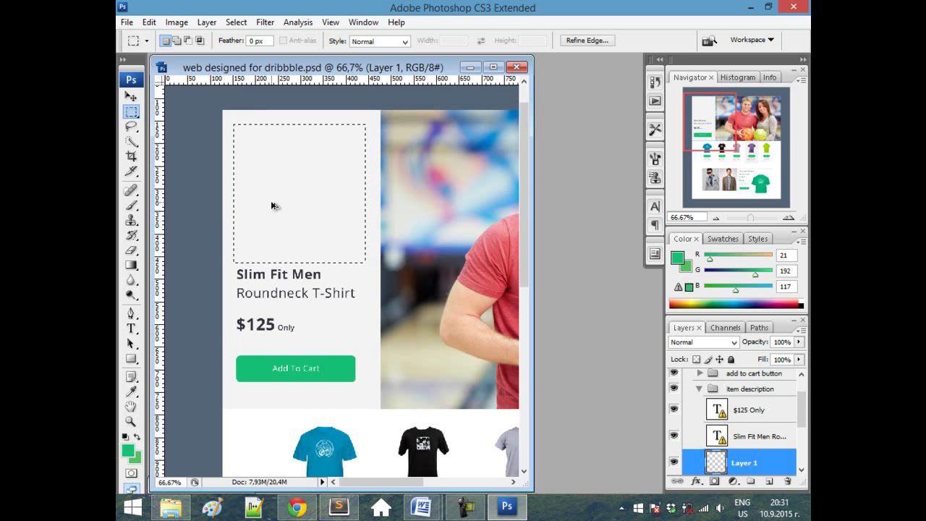
- Undo the T-shirt's deletion in the mockup and clear the selection
{"action": "key", "text": "ctrl+alt+z"}
{"action": "key", "text": "ctrl+alt+z"}
{"action": "key", "text": "ctrl+alt+z"}
{"action": "key", "text": "ctrl+d"}
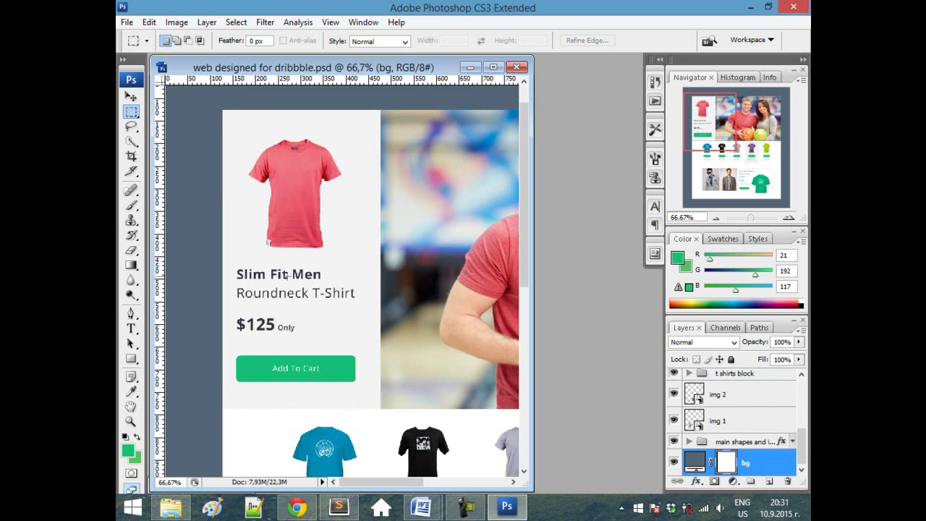
- Open the Slim Fit Men Roundneck T-Shirt text layer for editing, accept font substitution, and check its font family and size
{"action": "scroll", "coordinate": [705, 434], "scroll_direction": "up", "scroll_amount": 5}
{"action": "left_click", "coordinate": [716, 433]}
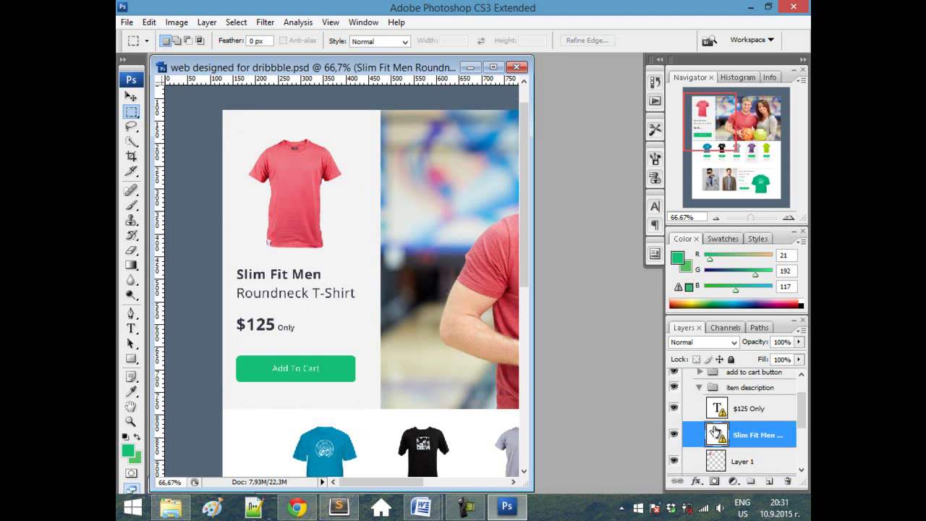
{"action": "double_click", "coordinate": [716, 432]}
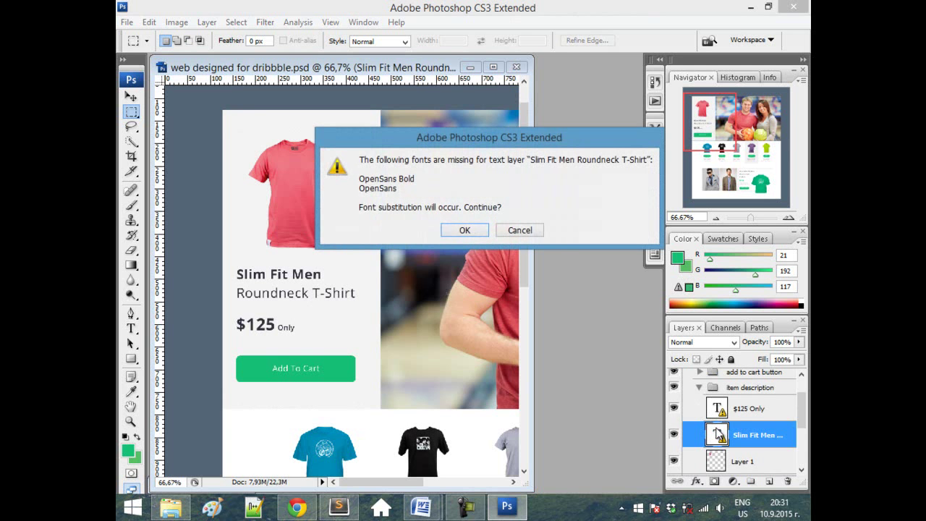
{"action": "left_click", "coordinate": [463, 231]}
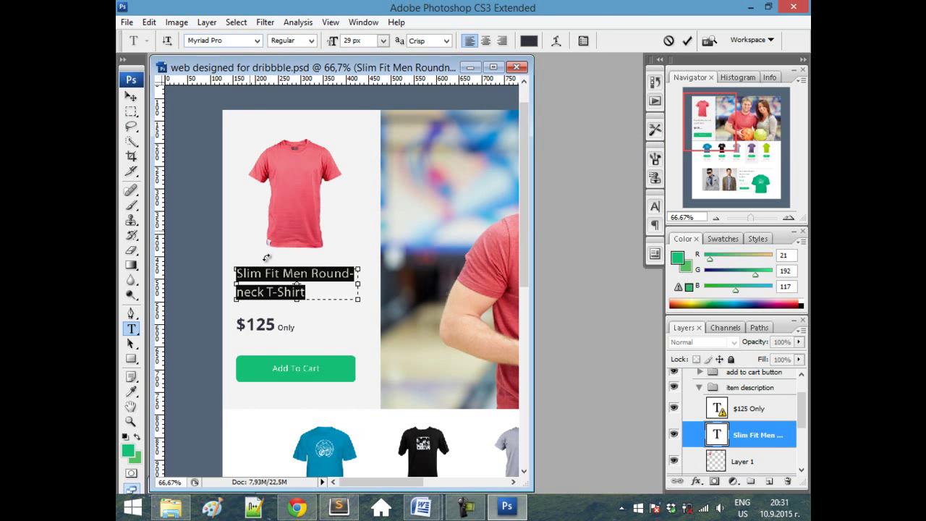
{"action": "left_click", "coordinate": [230, 41]}
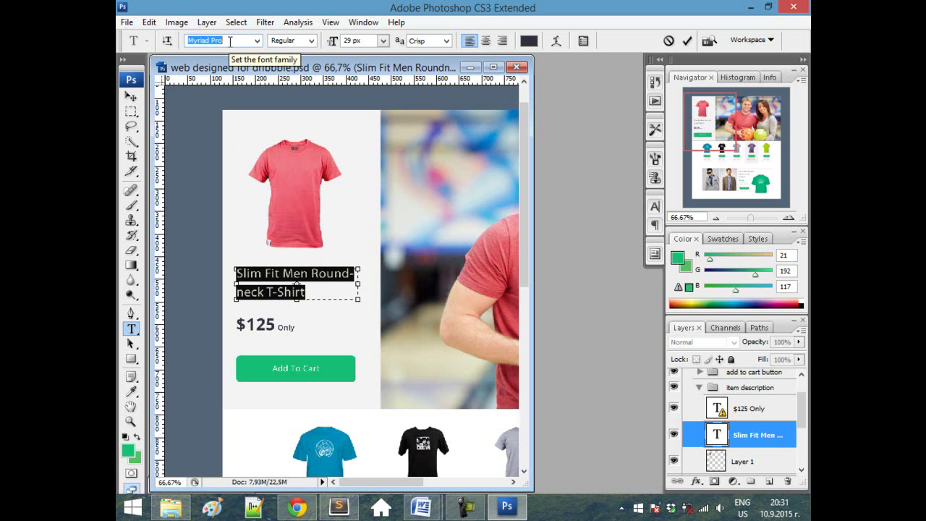
{"action": "mouse_move", "coordinate": [407, 506]}
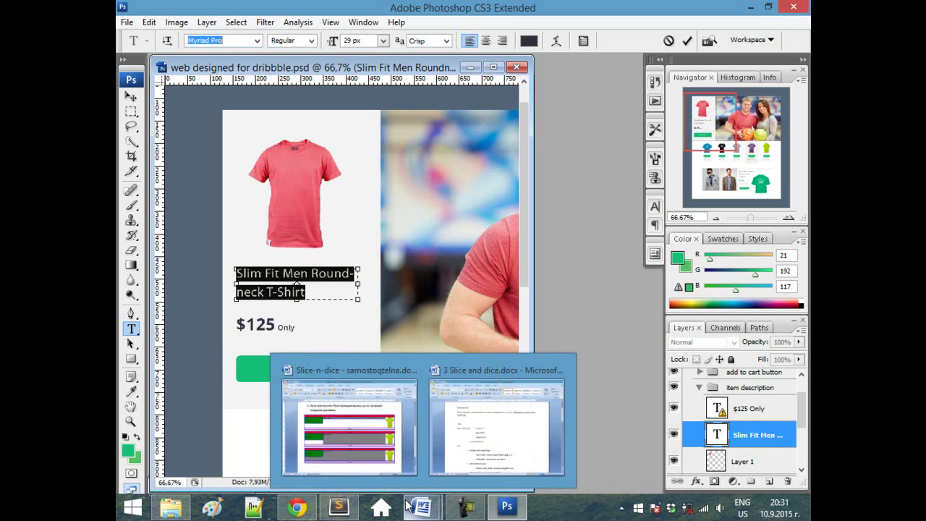
{"action": "left_click", "coordinate": [362, 41]}
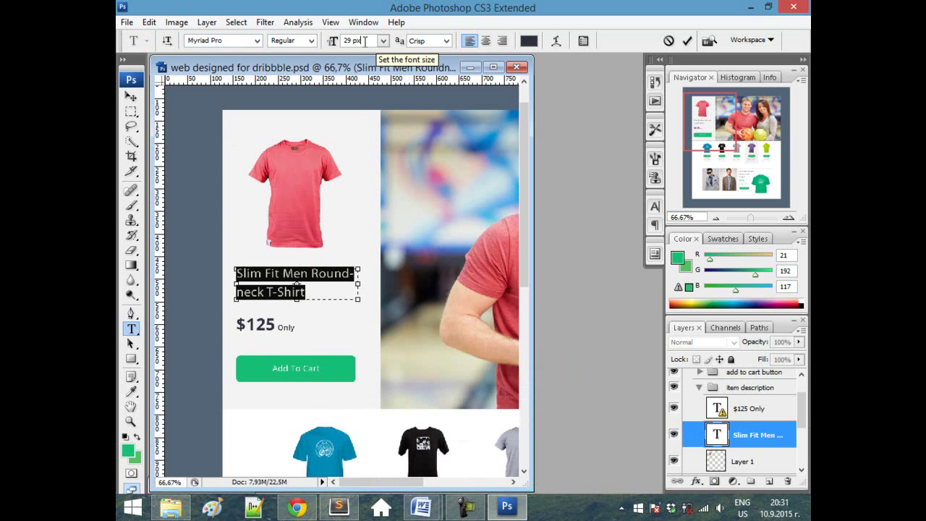
- Cancel the text edit on the Slim Fit Men Roundneck T-Shirt layer and return to the Rectangular Marquee tool
{"action": "left_click", "coordinate": [161, 24]}
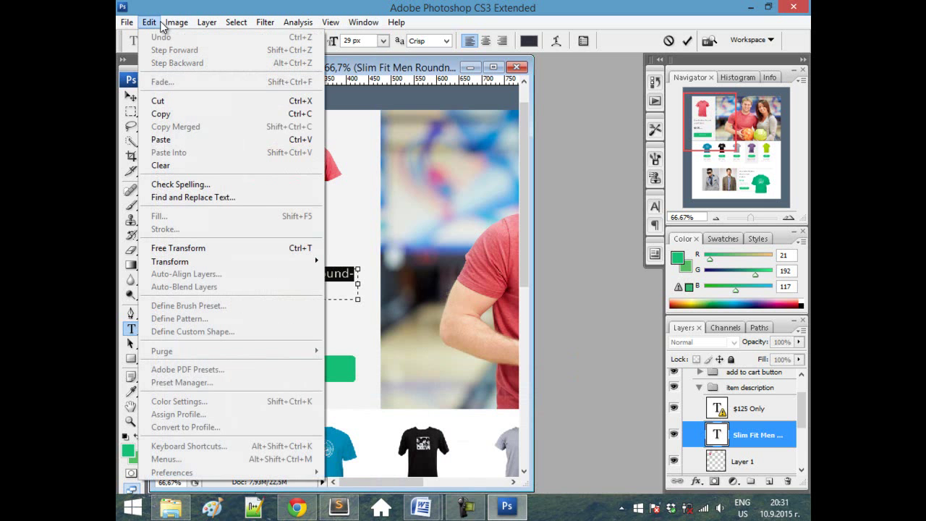
{"action": "mouse_move", "coordinate": [174, 23]}
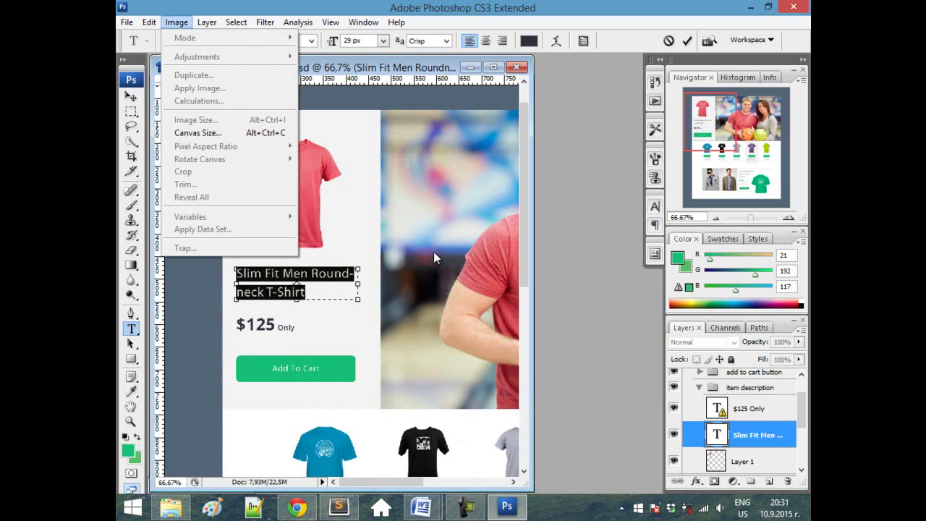
{"action": "left_click", "coordinate": [409, 417]}
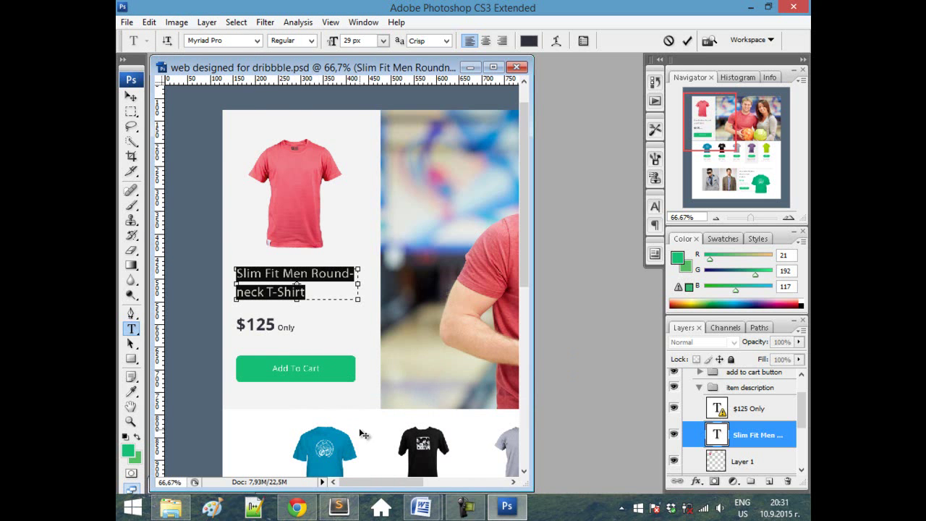
{"action": "key", "text": "Escape"}
{"action": "key", "text": "m"}
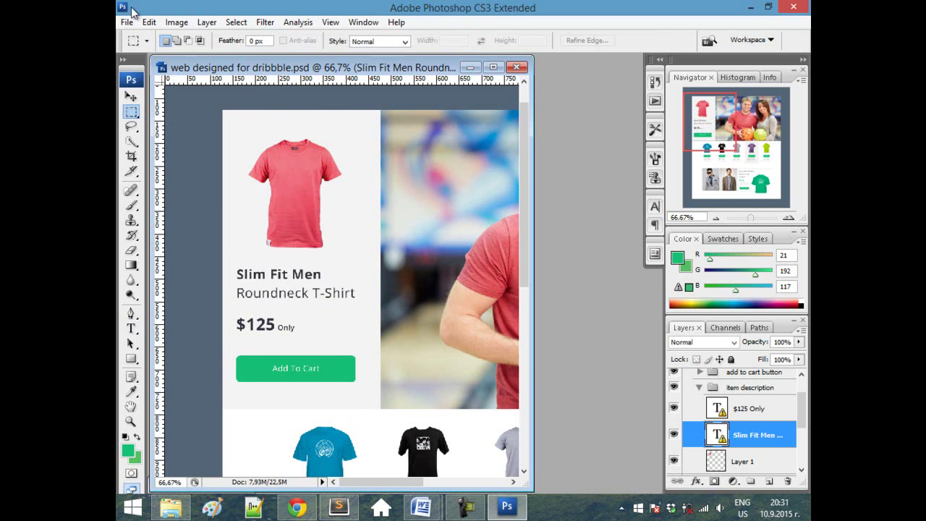
- Check the ruler and type units in the Units & Rulers preferences and close them without changes
{"action": "left_click", "coordinate": [150, 23]}
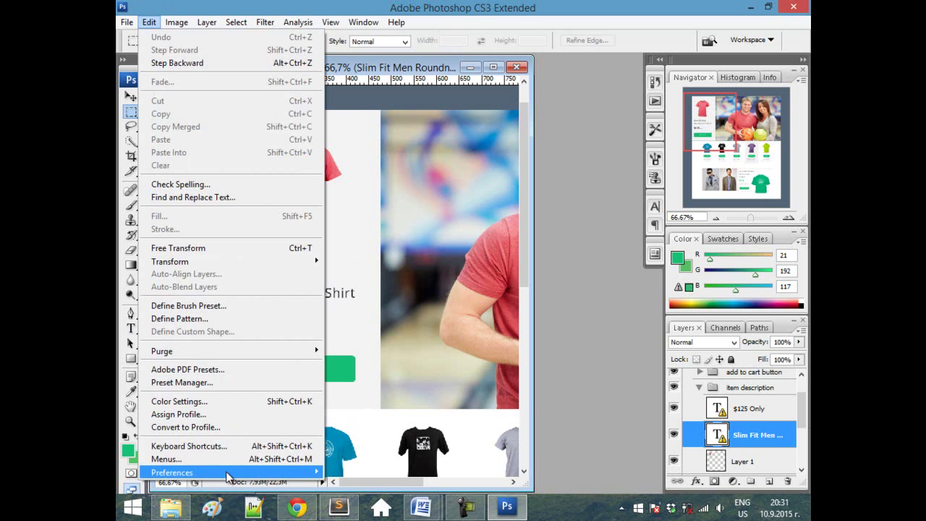
{"action": "mouse_move", "coordinate": [226, 475]}
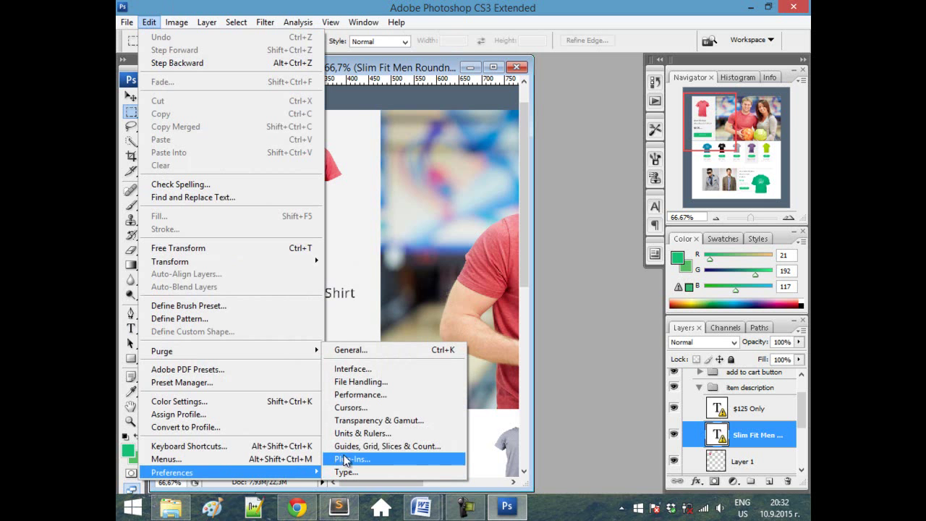
{"action": "left_click", "coordinate": [384, 434]}
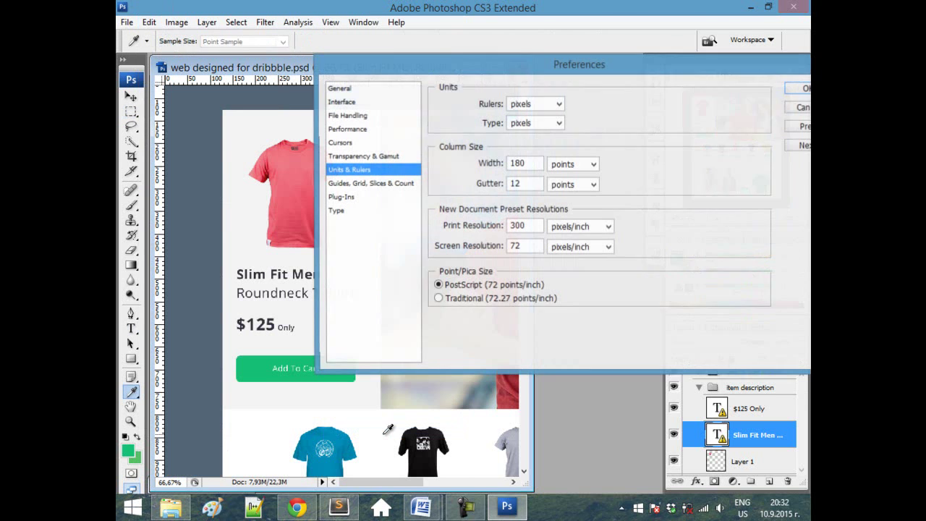
{"action": "left_click", "coordinate": [525, 124]}
{"action": "left_click", "coordinate": [528, 106]}
{"action": "left_click", "coordinate": [529, 107]}
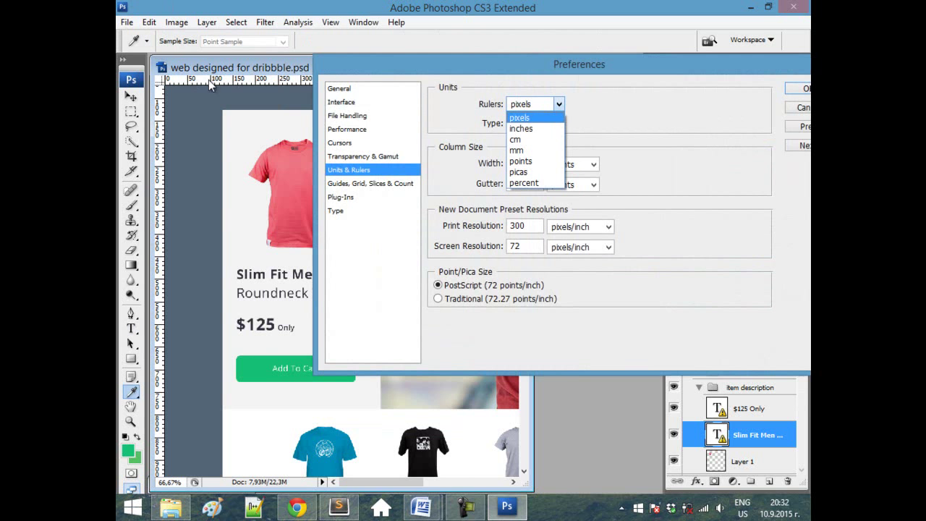
{"action": "left_click", "coordinate": [601, 115]}
{"action": "left_click_drag", "start_coordinate": [576, 67], "coordinate": [309, 104]}
{"action": "left_click", "coordinate": [627, 134]}
{"action": "key", "text": "m"}
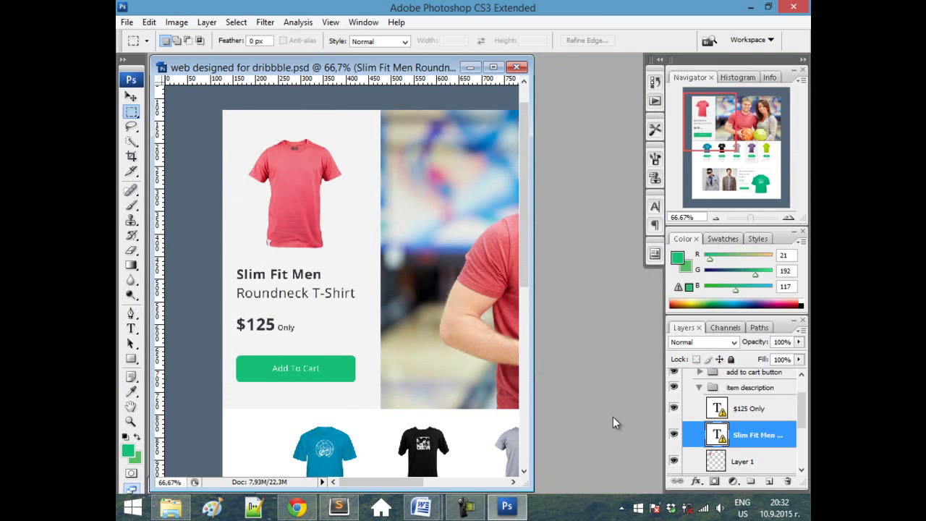
- Reopen the Slim Fit Men Roundneck T-Shirt text for editing, accept font substitution, and copy its font family name
{"action": "double_click", "coordinate": [719, 434]}
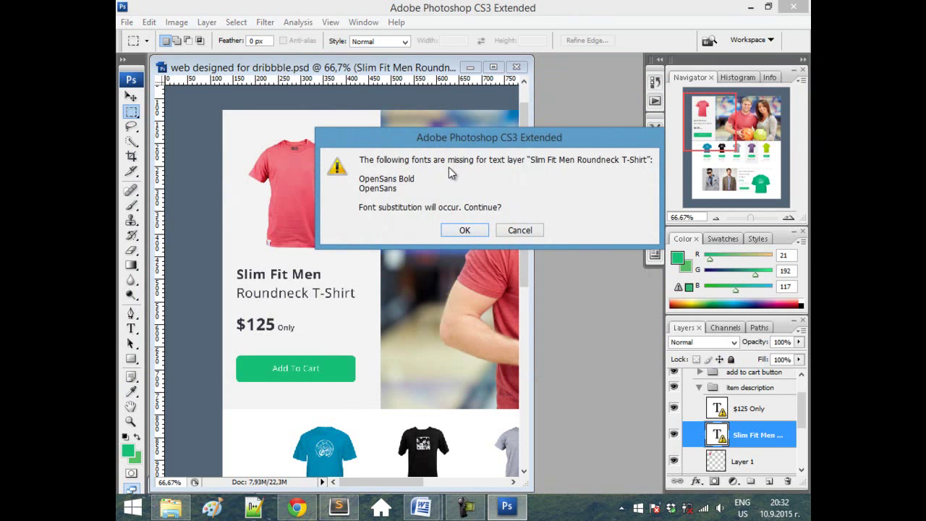
{"action": "left_click", "coordinate": [463, 230]}
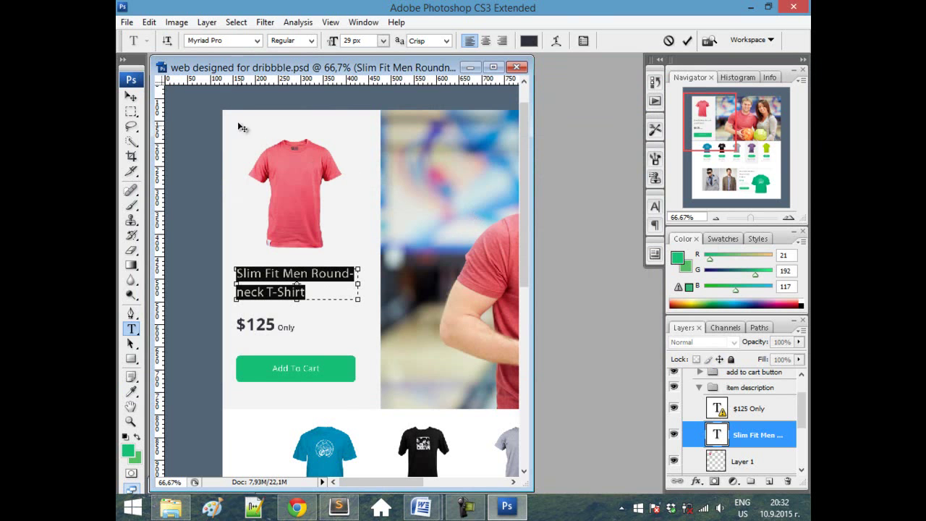
{"action": "left_click", "coordinate": [238, 41]}
{"action": "key", "text": "ctrl+c"}
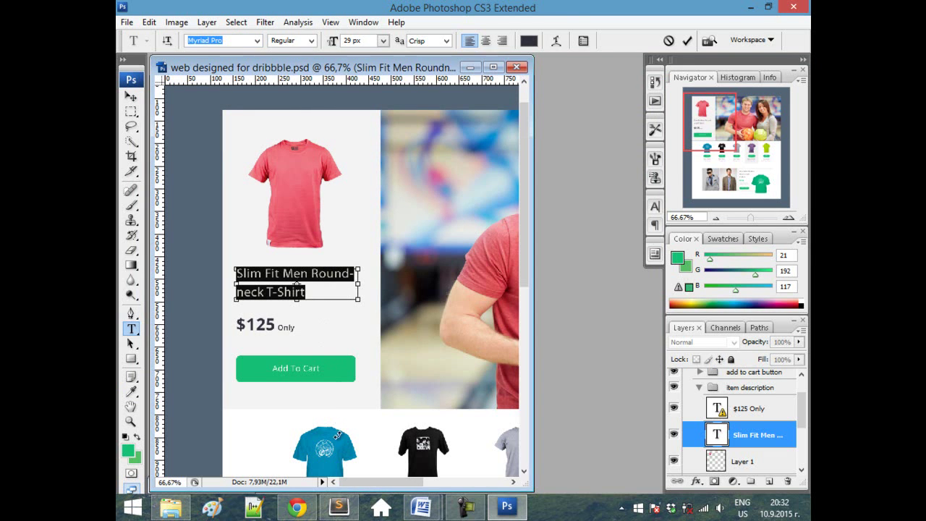
- Switch to Sublime Text, start a new line inside site1.html's description div, and undo the font name pasted there
{"action": "left_click", "coordinate": [339, 507]}
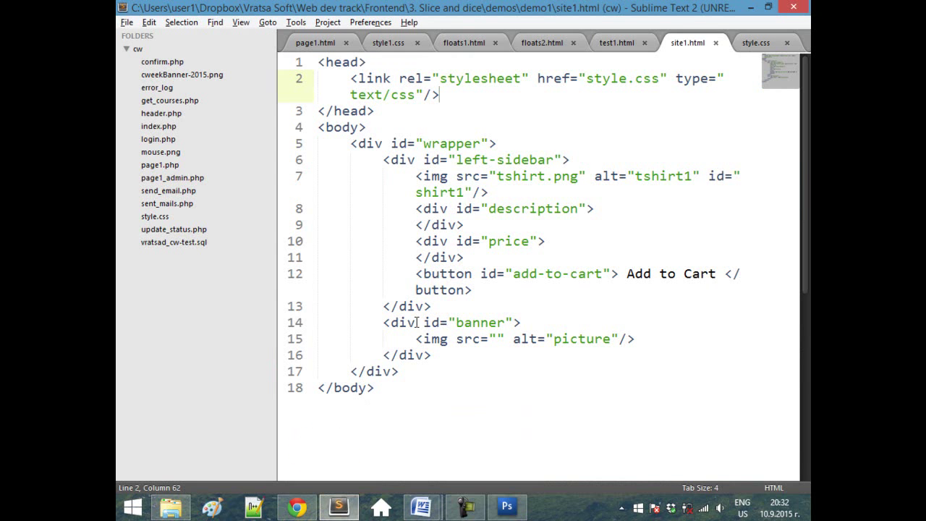
{"action": "left_click", "coordinate": [601, 209]}
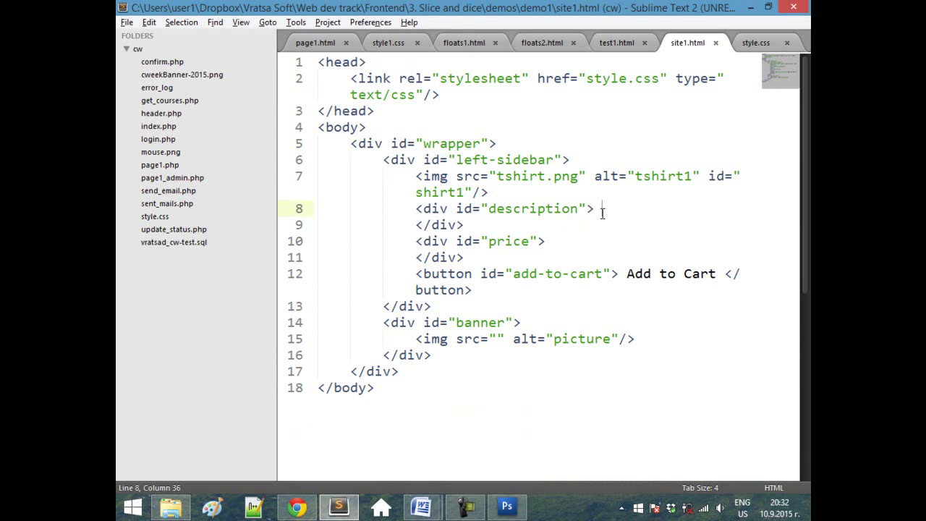
{"action": "key", "text": "Return"}
{"action": "key", "text": "ctrl+v"}
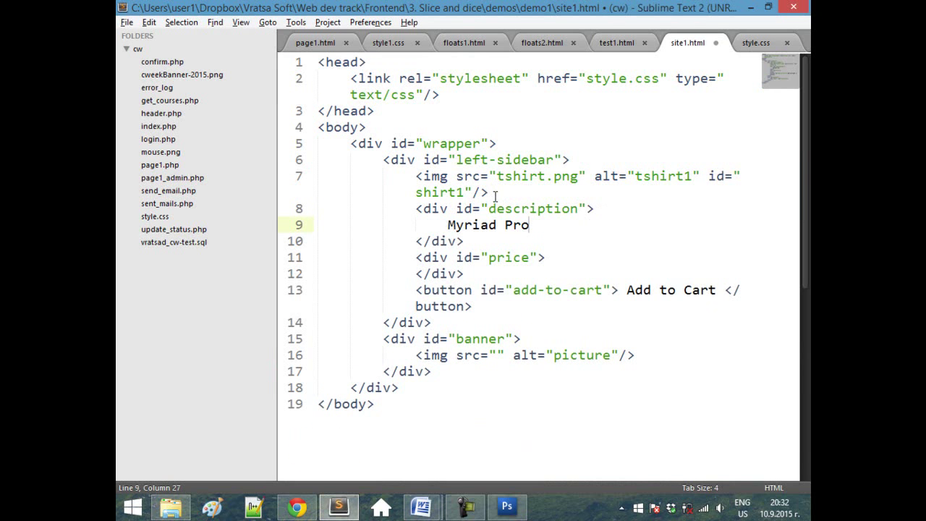
{"action": "key", "text": "ctrl+z"}
- Rename the #shirt1 selector in style.css to #description
{"action": "left_click", "coordinate": [757, 44]}
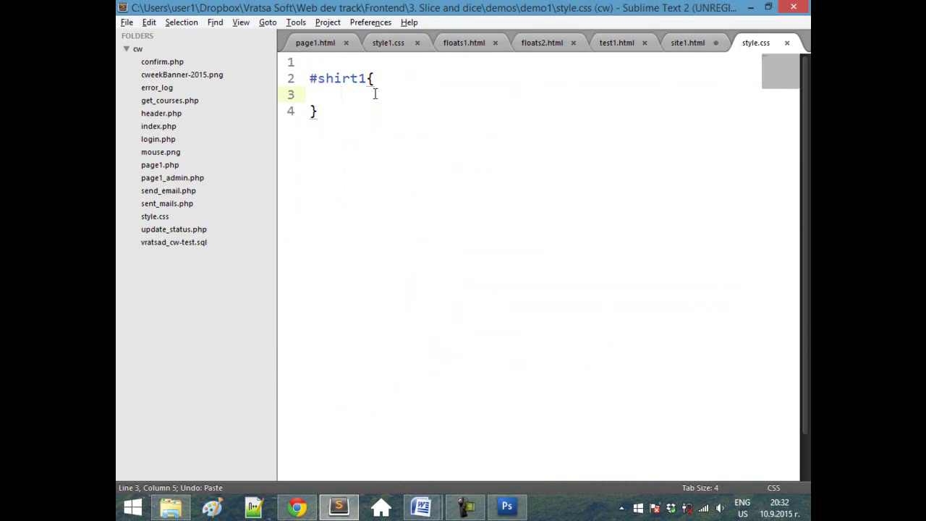
{"action": "double_click", "coordinate": [355, 77]}
{"action": "type", "text": "desc"}
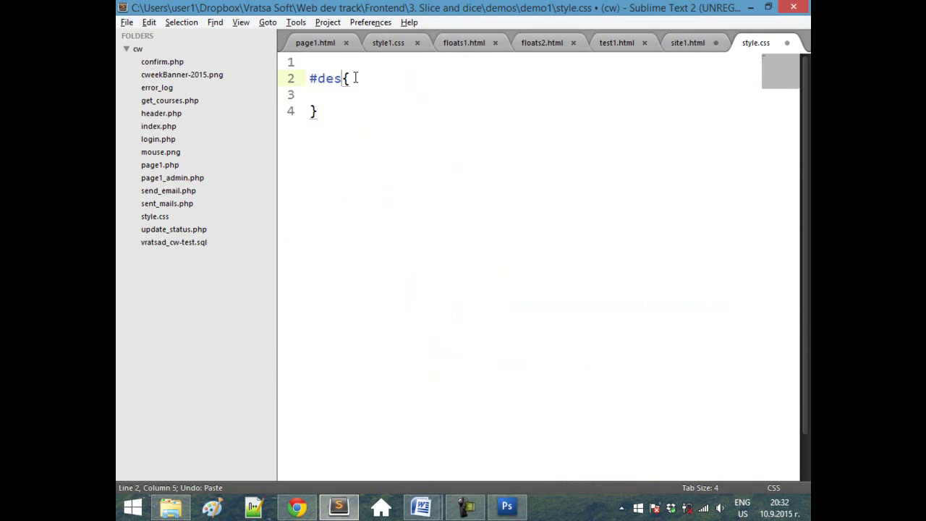
{"action": "type", "text": "rit"}
{"action": "key", "text": "BackSpace"}
{"action": "key", "text": "BackSpace"}
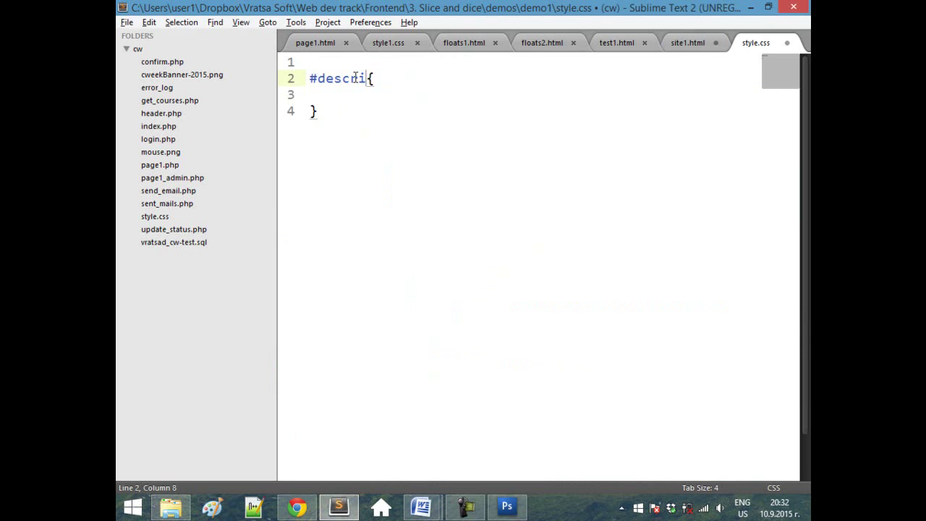
{"action": "type", "text": "iption"}
- Add the declaration font-style: Myriad Pro; to the #description rule and start a new line below it
{"action": "key", "text": "Down"}
{"action": "type", "text": "font"}
{"action": "key", "text": "Return"}
{"action": "key", "text": "BackSpace"}
{"action": "key", "text": "BackSpace"}
{"action": "key", "text": "BackSpace"}
{"action": "key", "text": "BackSpace"}
{"action": "type", "text": "tyl"}
{"action": "key", "text": "Return"}
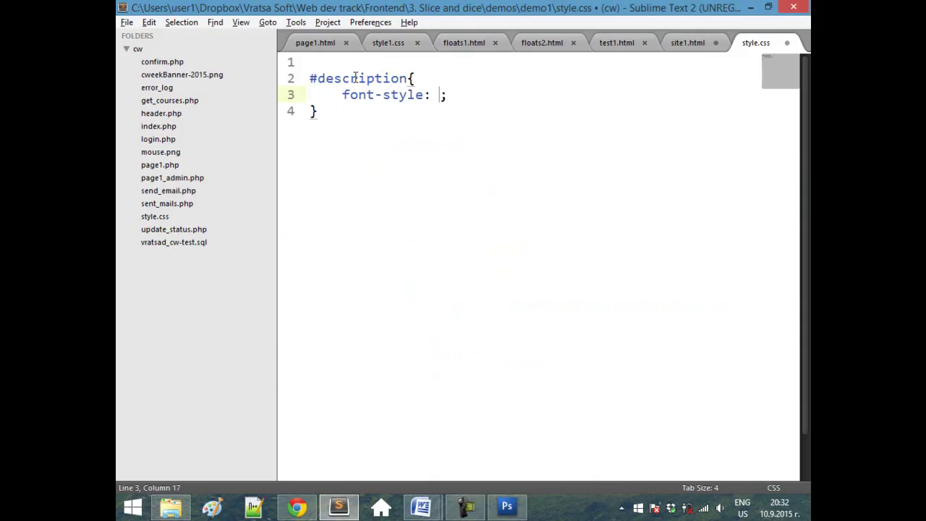
{"action": "type", "text": "Myriad Pro"}
{"action": "key", "text": "Return"}
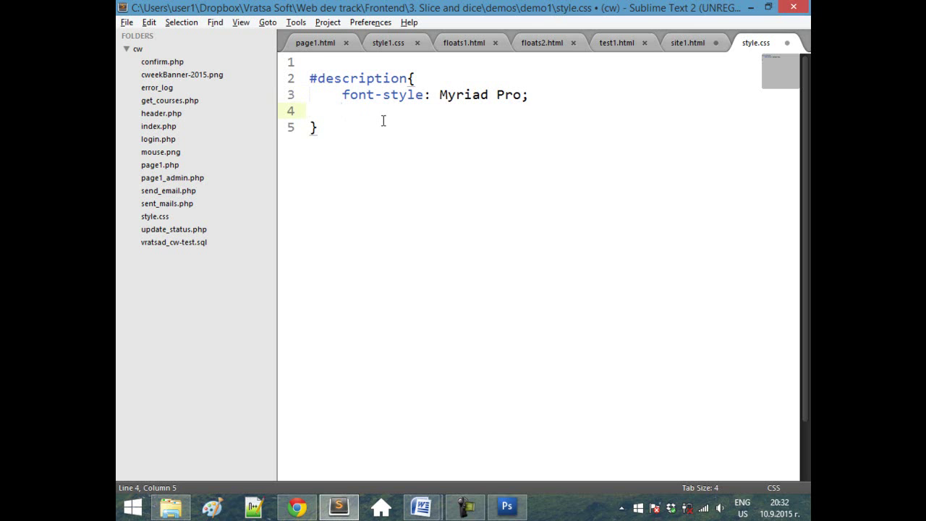
- Append serif as a fallback after Myriad Pro in the #description font declaration
{"action": "left_click", "coordinate": [524, 102]}
{"action": "type", "text": ", serfi"}
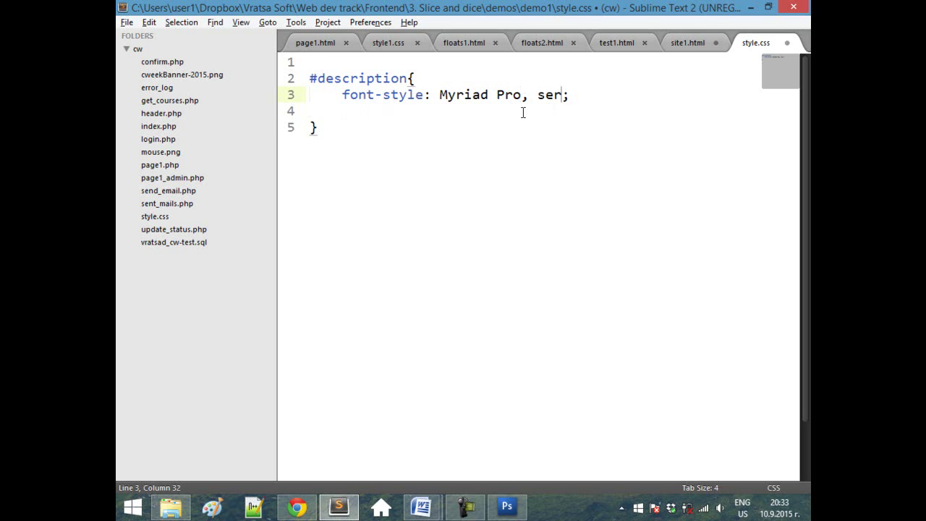
{"action": "key", "text": "BackSpace"}
{"action": "key", "text": "BackSpace"}
{"action": "type", "text": "if"}
- Add font-size: 29px; to the #description rule and save style.css
{"action": "left_click", "coordinate": [523, 112]}
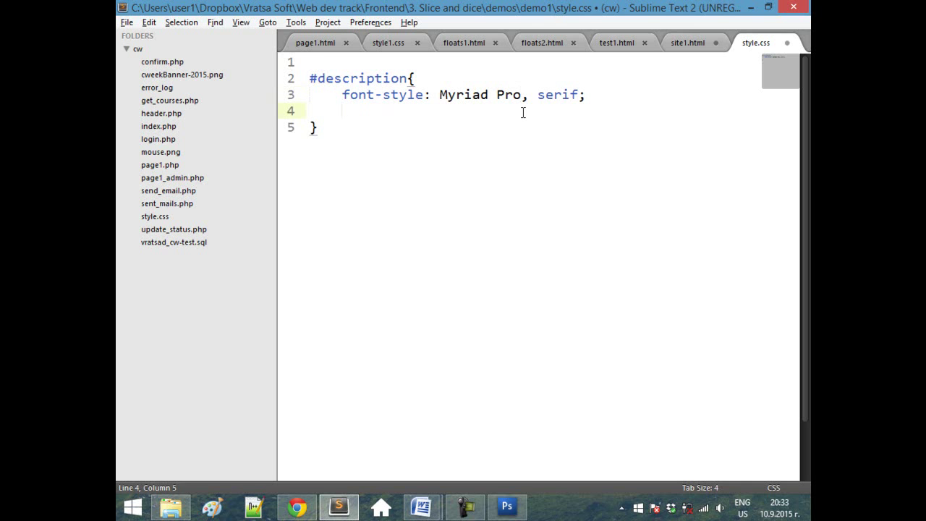
{"action": "type", "text": "font-"}
{"action": "key", "text": "Return"}
{"action": "type", "text": "29px;"}
{"action": "key", "text": "ctrl+s"}
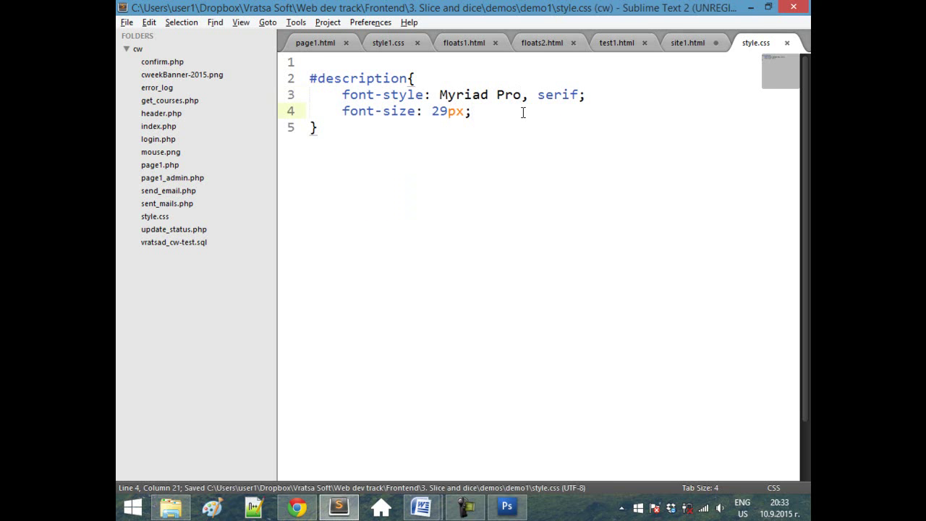
- Switch to Photoshop, open the product title's text color, turn off Only Web Colors, and copy the hex code
{"action": "key", "text": "alt+Tab"}
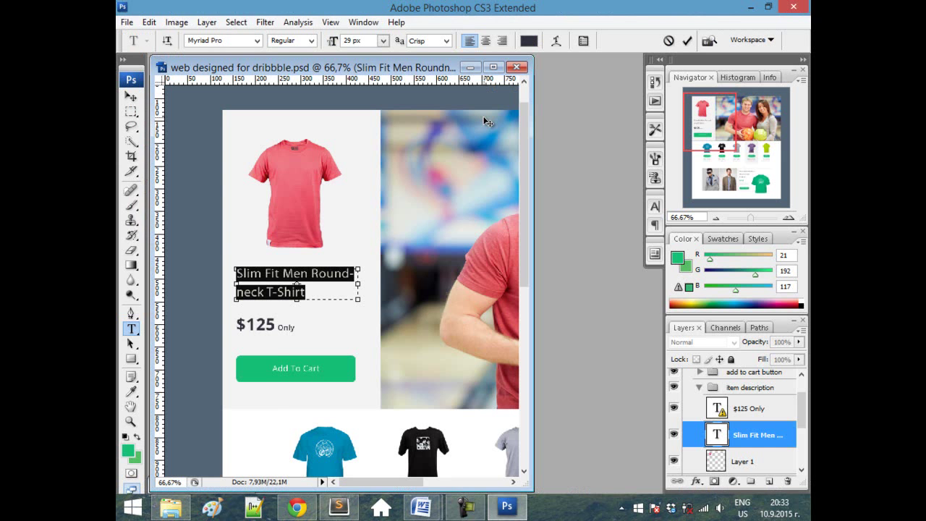
{"action": "left_click", "coordinate": [527, 44]}
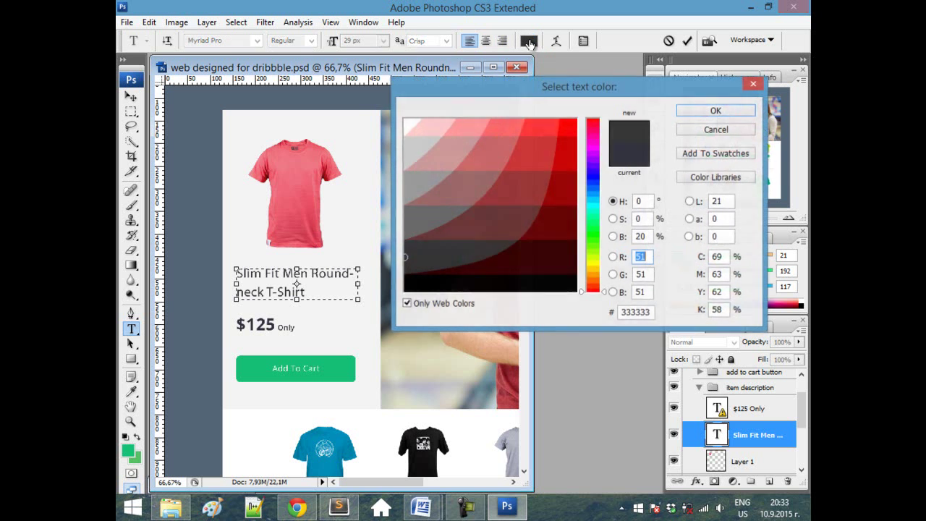
{"action": "left_click", "coordinate": [406, 303]}
{"action": "double_click", "coordinate": [635, 312]}
{"action": "key", "text": "ctrl+c"}
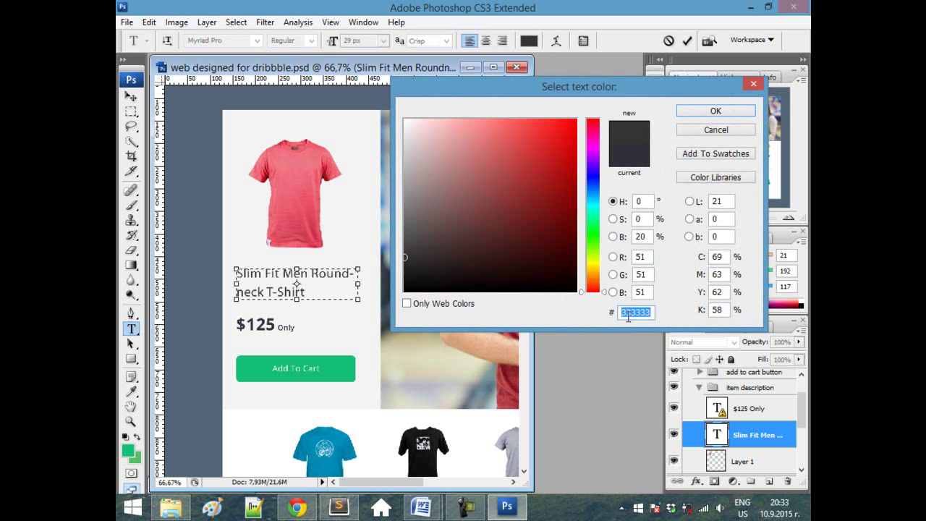
- Return to style.css, add color: #333333; to the #description rule, and save the file
{"action": "key", "text": "alt+Tab"}
{"action": "key", "text": "Return"}
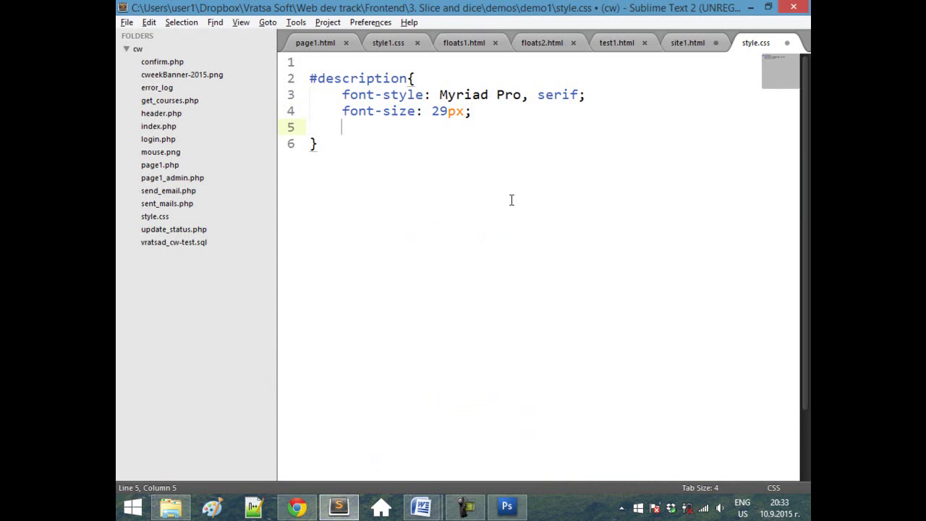
{"action": "type", "text": "COLOR"}
{"action": "key", "text": "BackSpace"}
{"action": "key", "text": "BackSpace"}
{"action": "key", "text": "BackSpace"}
{"action": "key", "text": "BackSpace"}
{"action": "key", "text": "BackSpace"}
{"action": "type", "text": "c"}
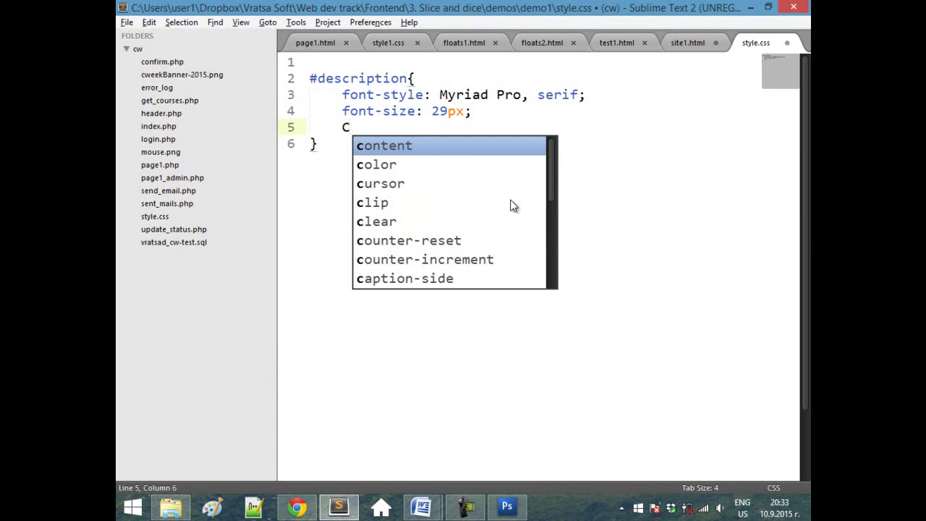
{"action": "type", "text": "olor"}
{"action": "key", "text": "Return"}
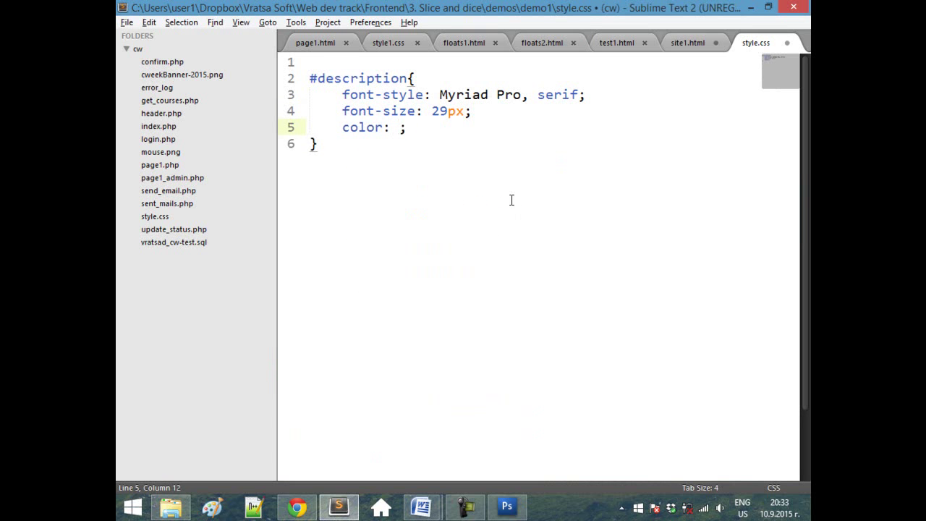
{"action": "type", "text": "#"}
{"action": "key", "text": "ctrl+v"}
{"action": "key", "text": "End"}
{"action": "key", "text": "ctrl+s"}
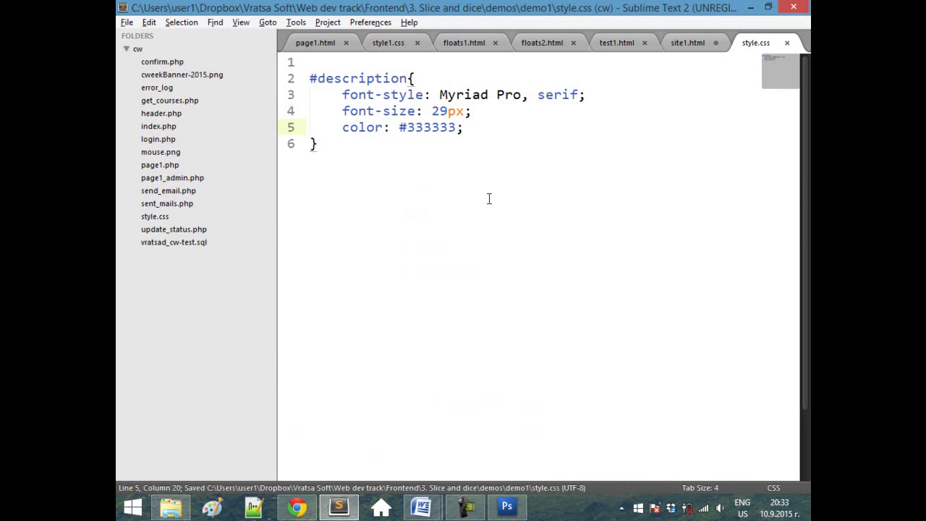
- Bring site1.html forward, return to Photoshop, and close the text color picker after toggling Only Web Colors on and off
{"action": "left_click", "coordinate": [686, 45]}
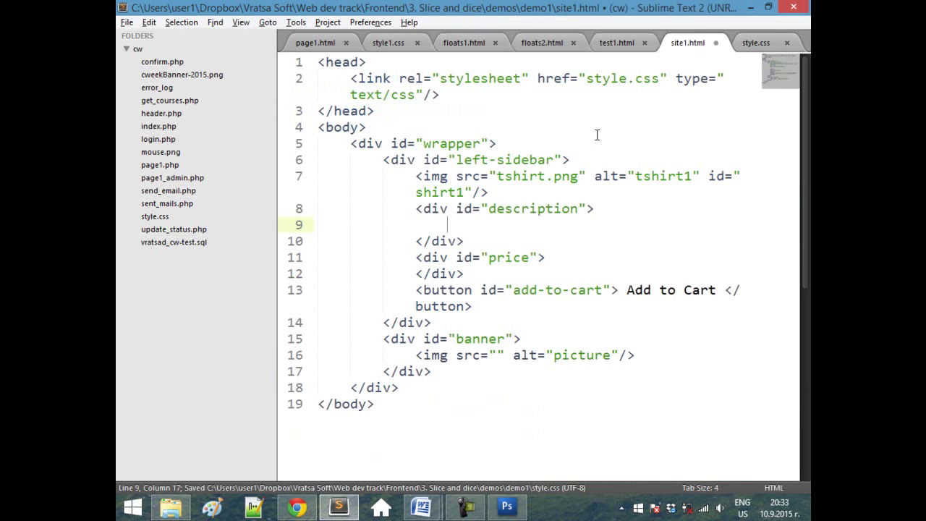
{"action": "key", "text": "alt+Tab"}
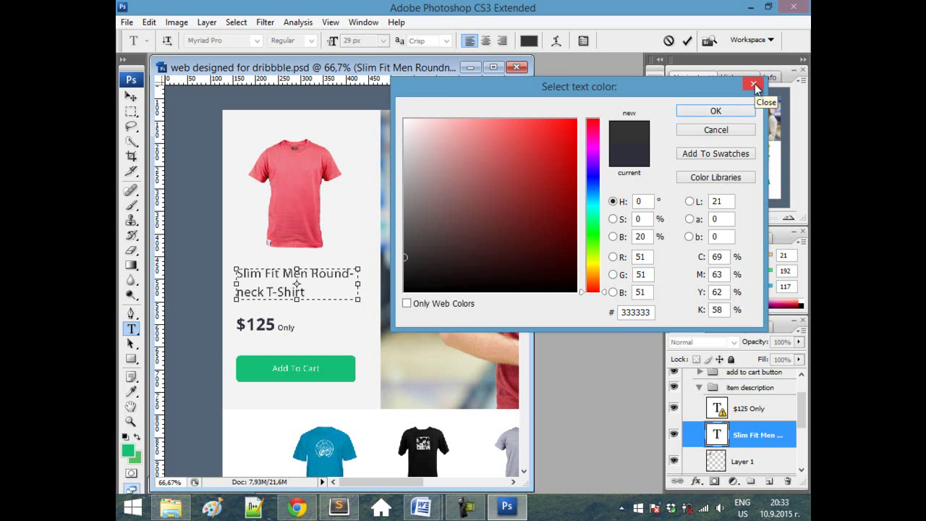
{"action": "left_click", "coordinate": [406, 303]}
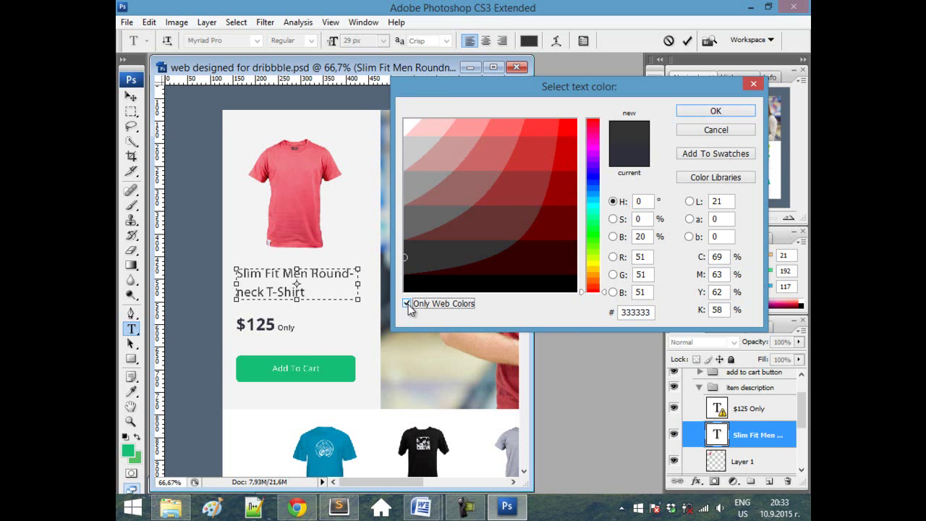
{"action": "left_click", "coordinate": [406, 303]}
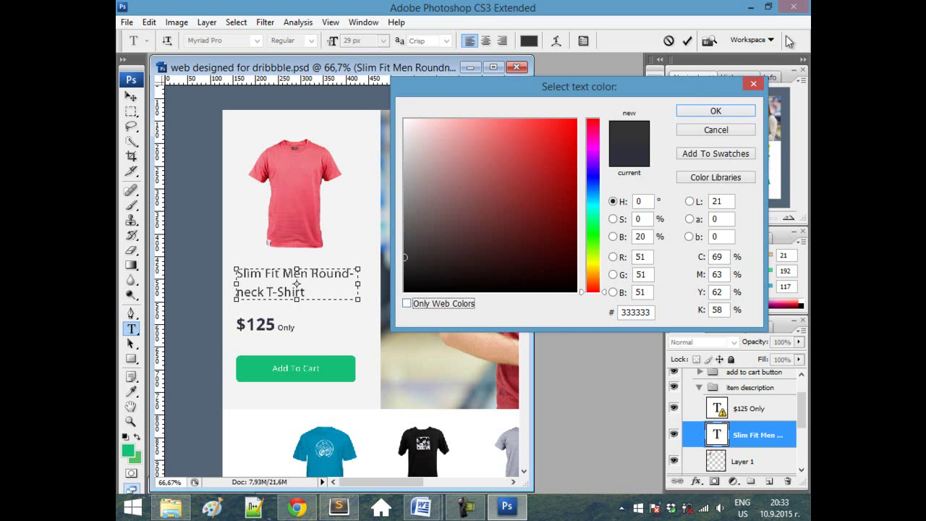
{"action": "left_click", "coordinate": [753, 84]}
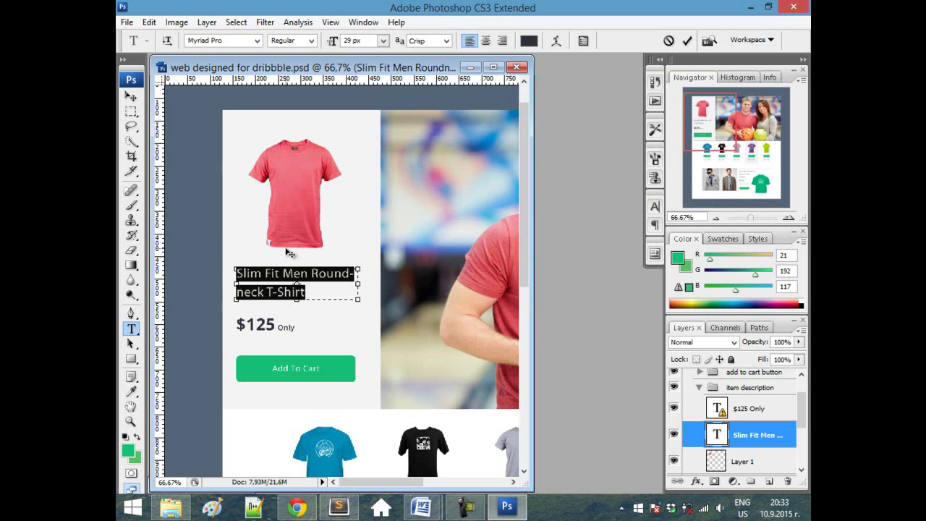
- Select the product title text, inspect its color in the text color picker, and close the picker without changing the color
{"action": "left_click_drag", "start_coordinate": [318, 290], "coordinate": [236, 269]}
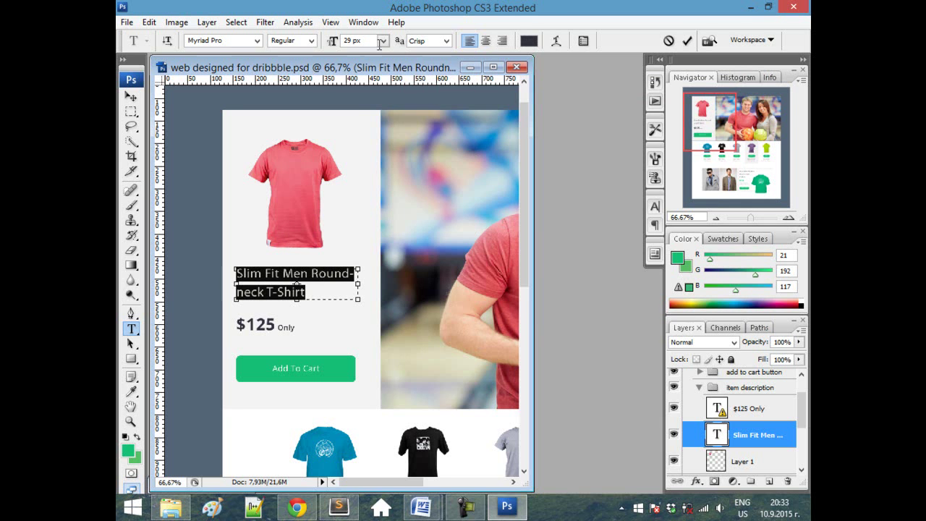
{"action": "left_click", "coordinate": [528, 42]}
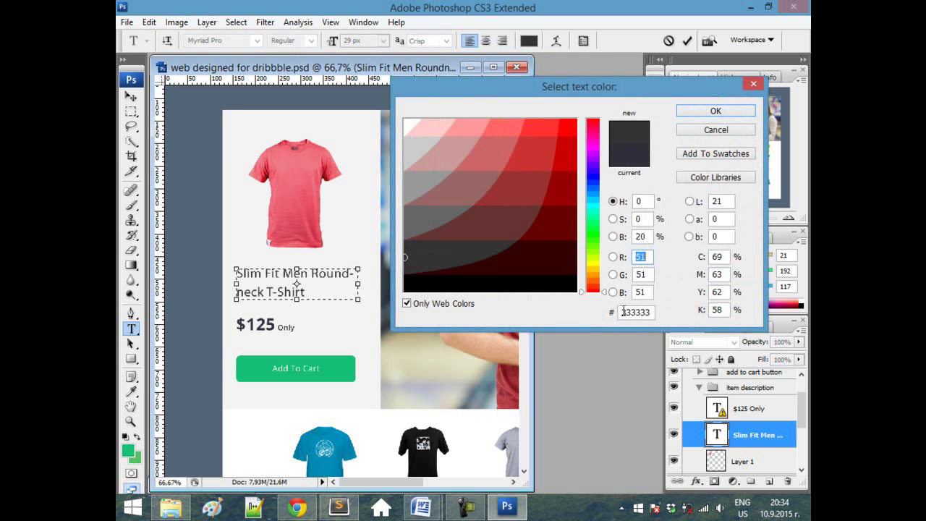
{"action": "left_click", "coordinate": [754, 84]}
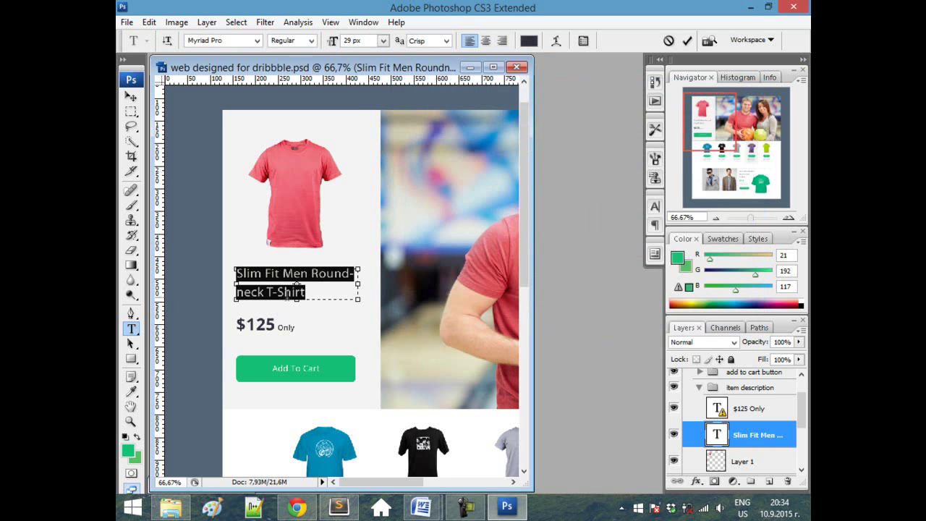
- Switch to site1.html in Sublime Text, enter "Slim Fit Men <br/> Roundneck T-Shirt" on two lines in the description div, and save
{"action": "left_click", "coordinate": [347, 507]}
{"action": "type", "text": "Slim Fit Men Roundneck T-Shirt"}
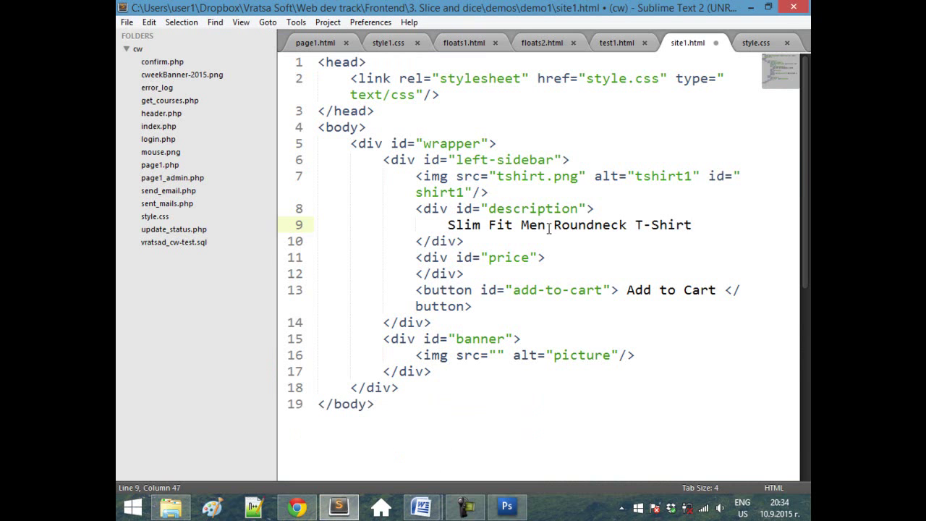
{"action": "type", "text": "<br/>"}
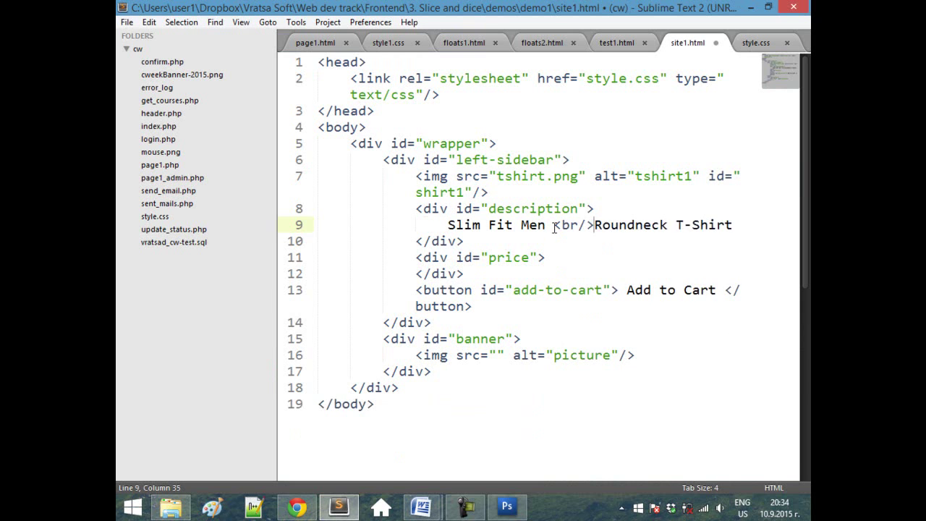
{"action": "key", "text": "Return"}
{"action": "key", "text": "ctrl+s"}
- Wrap "Slim Fit Men" in a <strong> element before the <br/> tag and save site1.html
{"action": "left_click", "coordinate": [447, 224]}
{"action": "type", "text": "<strong>"}
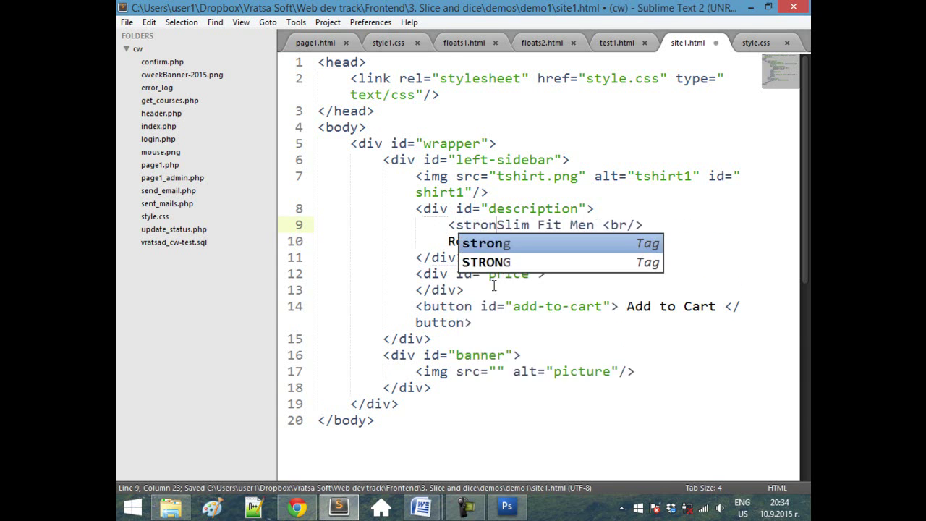
{"action": "key", "text": "ctrl+Right"}
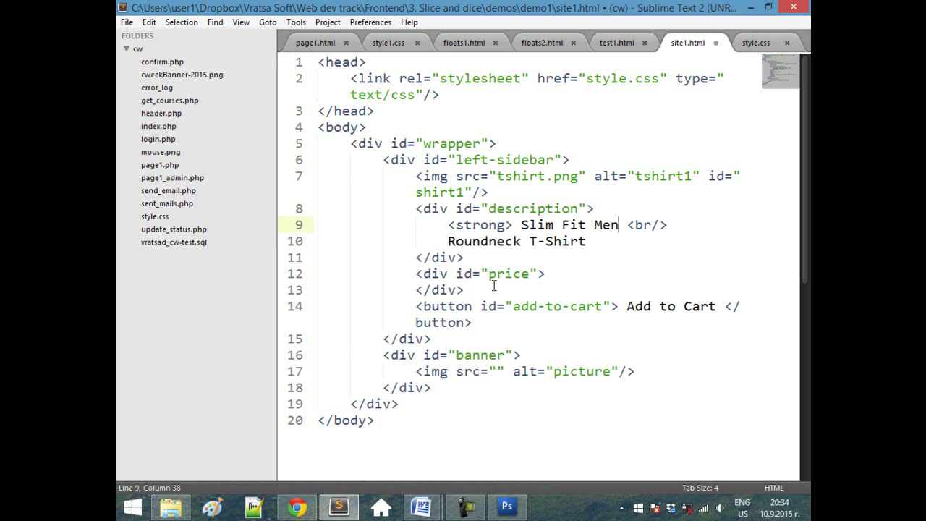
{"action": "type", "text": "</strong"}
{"action": "key", "text": "ctrl+s"}
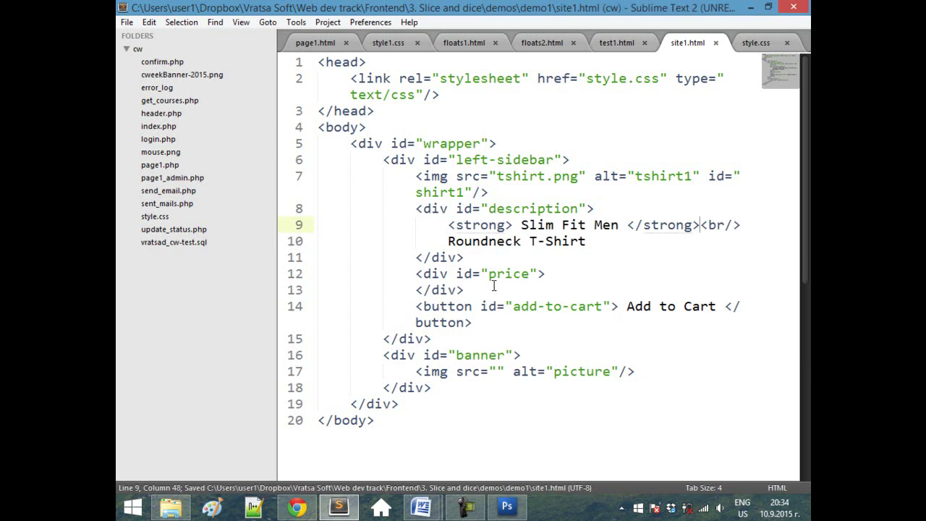
- Reload the page in Chrome, compare the product title with the Photoshop mockup, and return to Sublime Text
{"action": "key", "text": "alt+Tab"}
{"action": "left_click", "coordinate": [297, 506]}
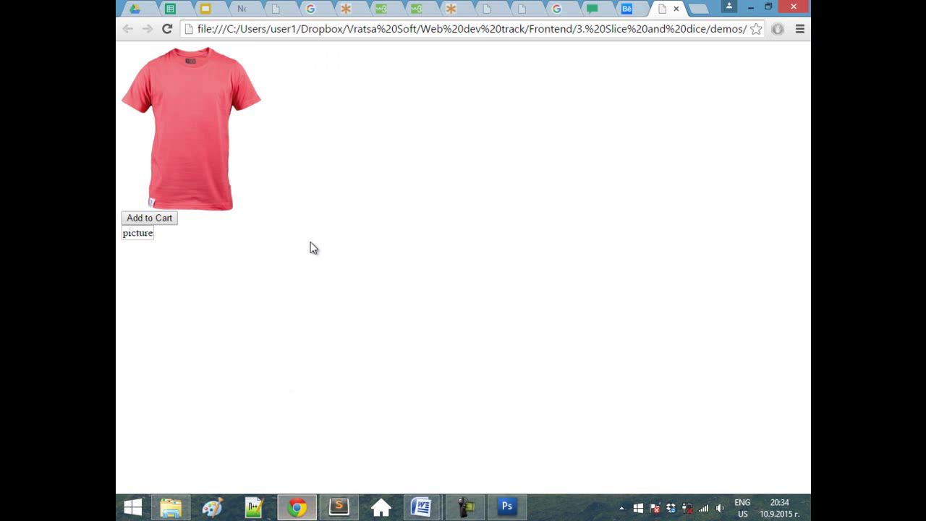
{"action": "key", "text": "F5"}
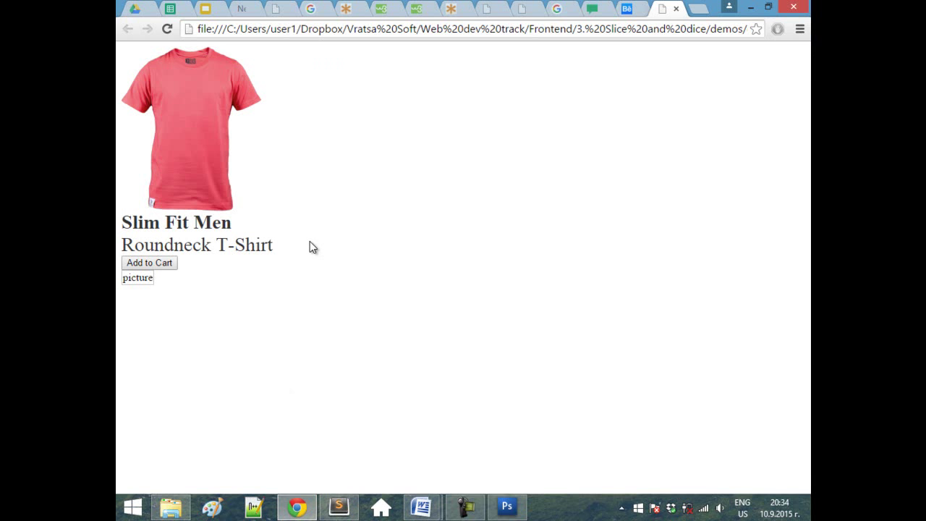
{"action": "key", "text": "alt+Tab"}
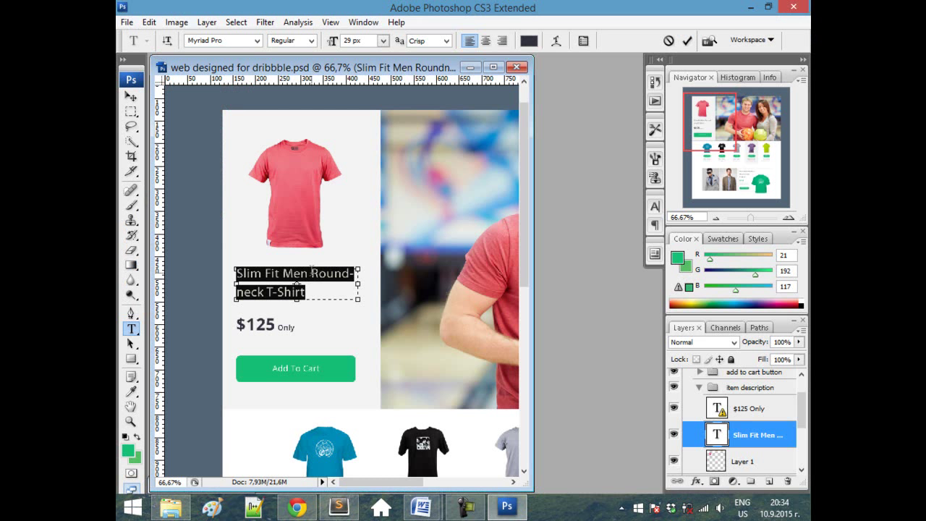
{"action": "left_click", "coordinate": [340, 506]}
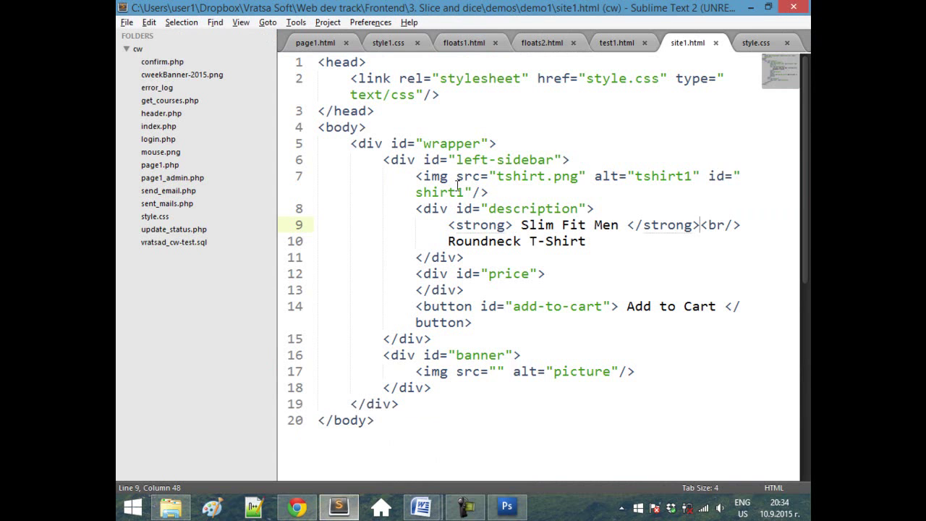
- Place the cursor in the banner image's empty src, switch to Photoshop, collapse the item description group, and activate the Rectangular Marquee tool
{"action": "left_click", "coordinate": [497, 371]}
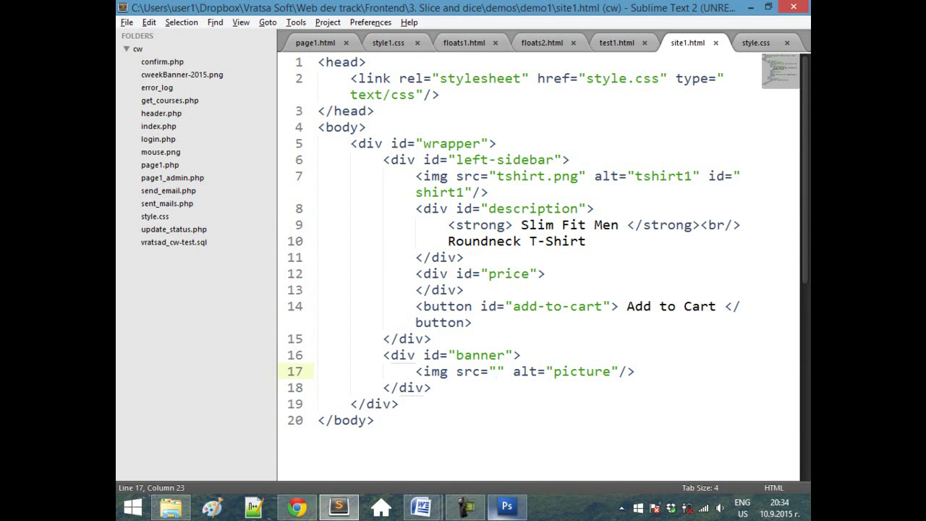
{"action": "left_click", "coordinate": [345, 506]}
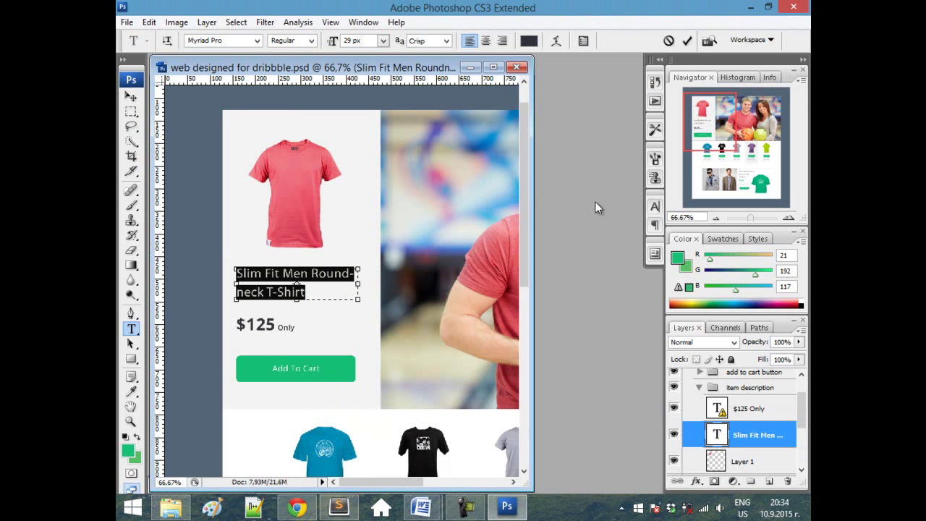
{"action": "left_click", "coordinate": [699, 388]}
{"action": "key", "text": "m"}
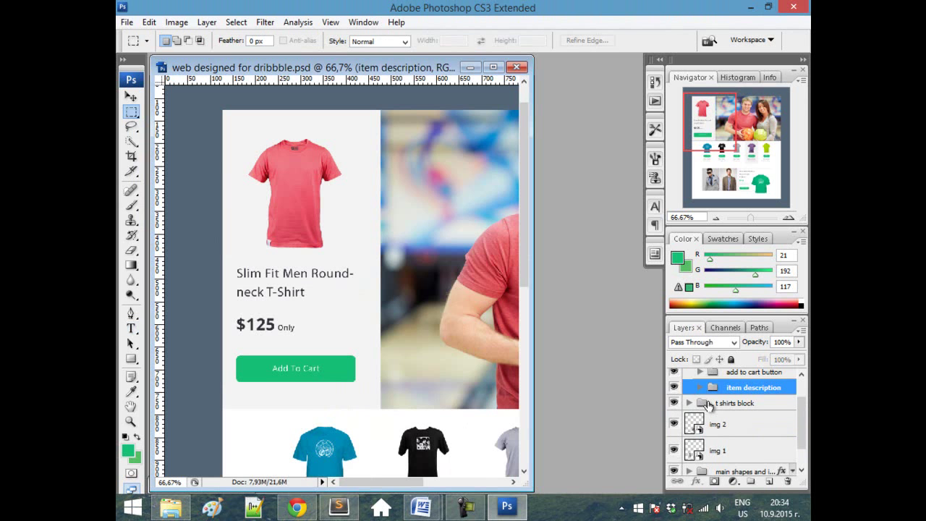
{"action": "scroll", "coordinate": [707, 407], "scroll_direction": "down", "scroll_amount": 1}
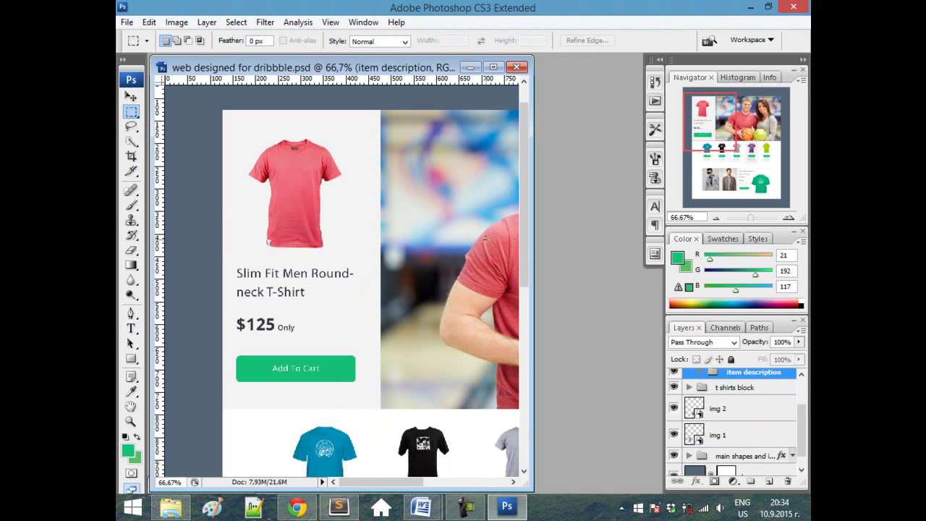
{"action": "key", "text": "ctrl+minus"}
{"action": "key", "text": "ctrl+minus"}
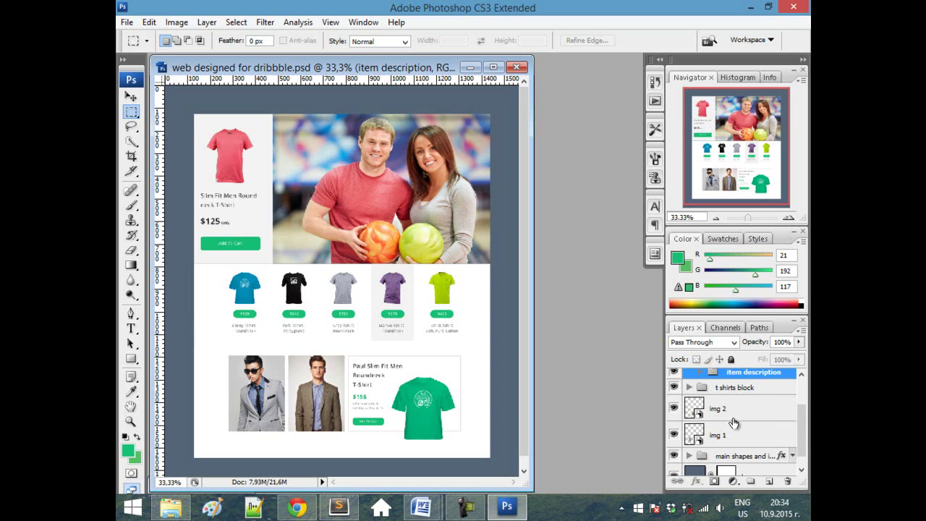
{"action": "scroll", "coordinate": [734, 424], "scroll_direction": "up", "scroll_amount": 2}
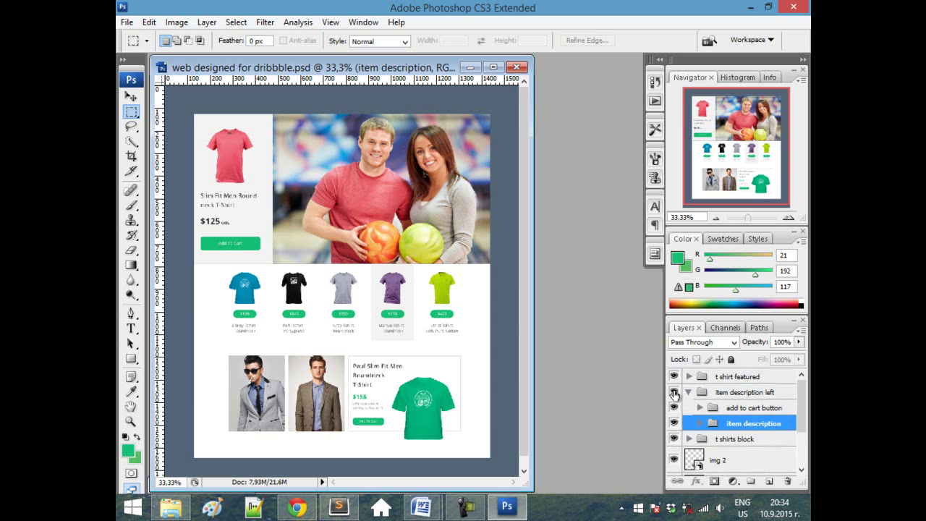
- Collapse the item description left group and toggle the visibility of layer groups to identify which one holds the banner picture
{"action": "left_click", "coordinate": [687, 391]}
{"action": "left_click", "coordinate": [674, 391]}
{"action": "left_click", "coordinate": [674, 391]}
{"action": "left_click", "coordinate": [674, 407]}
{"action": "left_click", "coordinate": [674, 407]}
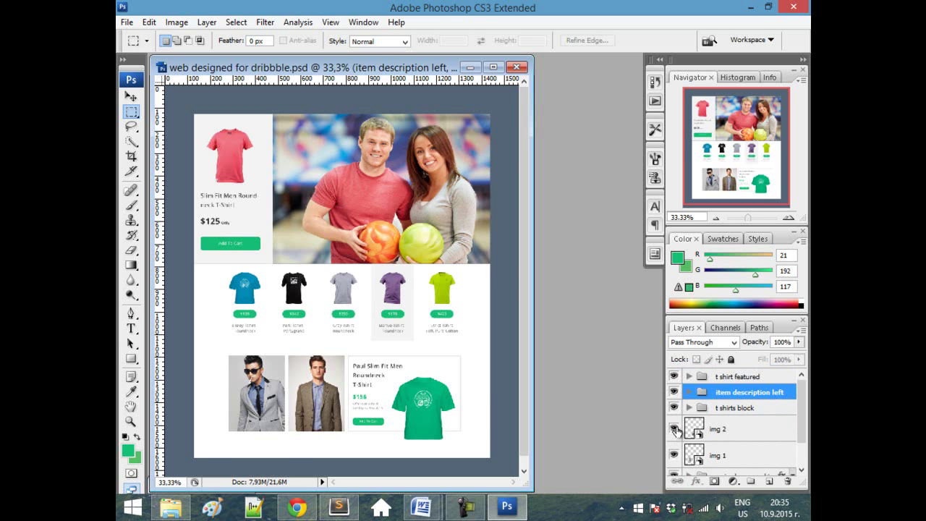
{"action": "scroll", "coordinate": [673, 432], "scroll_direction": "down", "scroll_amount": 1}
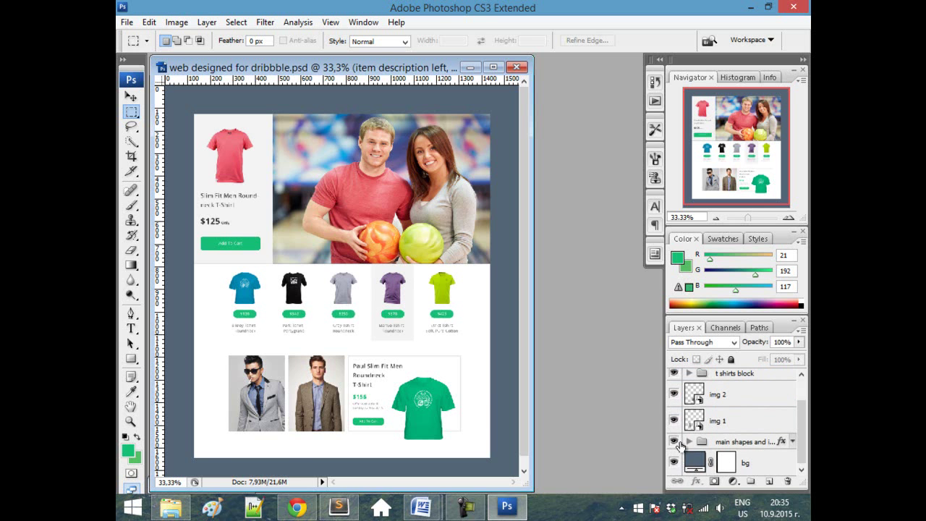
{"action": "left_click", "coordinate": [674, 443]}
{"action": "left_click", "coordinate": [674, 443]}
- Expand the main shapes group, toggle its layers' visibility to identify the banner picture, and select the "main img here" layer
{"action": "left_click", "coordinate": [689, 442]}
{"action": "scroll", "coordinate": [689, 445], "scroll_direction": "down", "scroll_amount": 2}
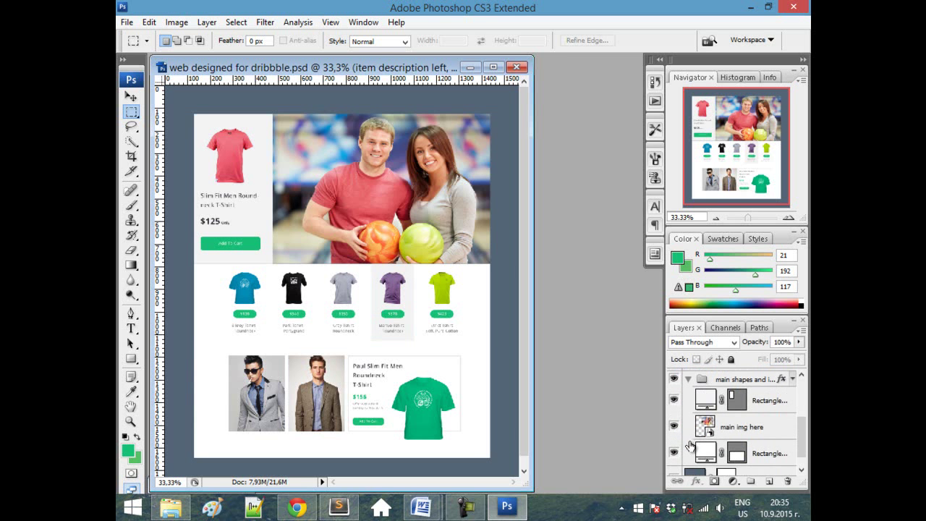
{"action": "left_click", "coordinate": [674, 400]}
{"action": "left_click", "coordinate": [674, 400]}
{"action": "left_click", "coordinate": [672, 427]}
{"action": "left_click", "coordinate": [673, 427]}
{"action": "left_click", "coordinate": [673, 427]}
{"action": "left_click", "coordinate": [673, 427]}
{"action": "left_click", "coordinate": [673, 427]}
{"action": "left_click", "coordinate": [672, 428]}
{"action": "left_click", "coordinate": [704, 426]}
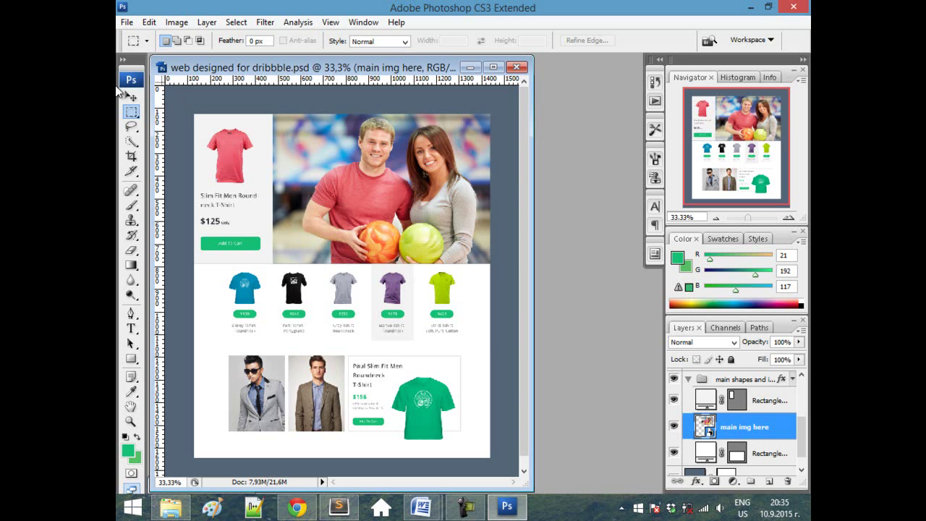
- Copy the banner picture with a rectangular marquee around it and paste it into a new clipboard-sized document named main-img
{"action": "left_click_drag", "start_coordinate": [249, 101], "coordinate": [510, 277]}
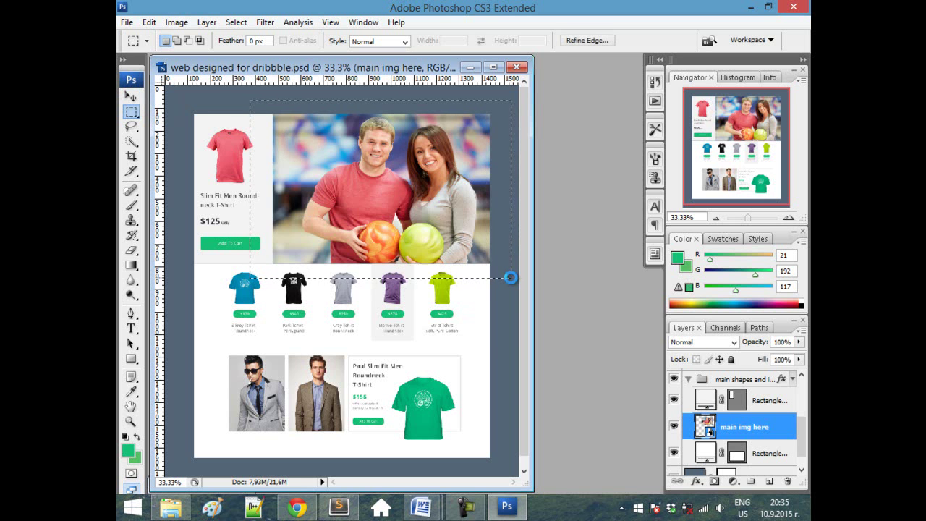
{"action": "key", "text": "ctrl+c"}
{"action": "key", "text": "ctrl+n"}
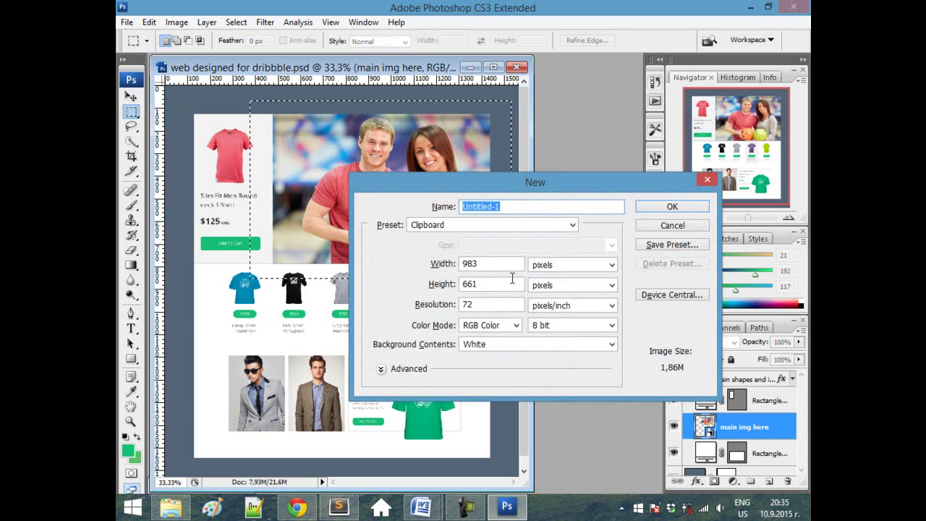
{"action": "type", "text": "main-img"}
{"action": "key", "text": "Return"}
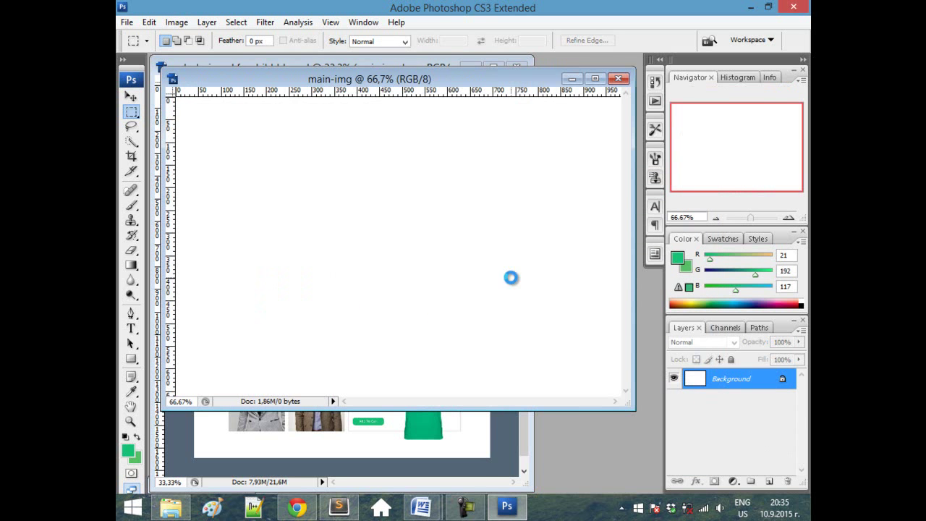
{"action": "key", "text": "ctrl+v"}
- Save the document as main-img.png in PNG format in the demos/demo1 folder with no interlacing
{"action": "key", "text": "ctrl+s"}
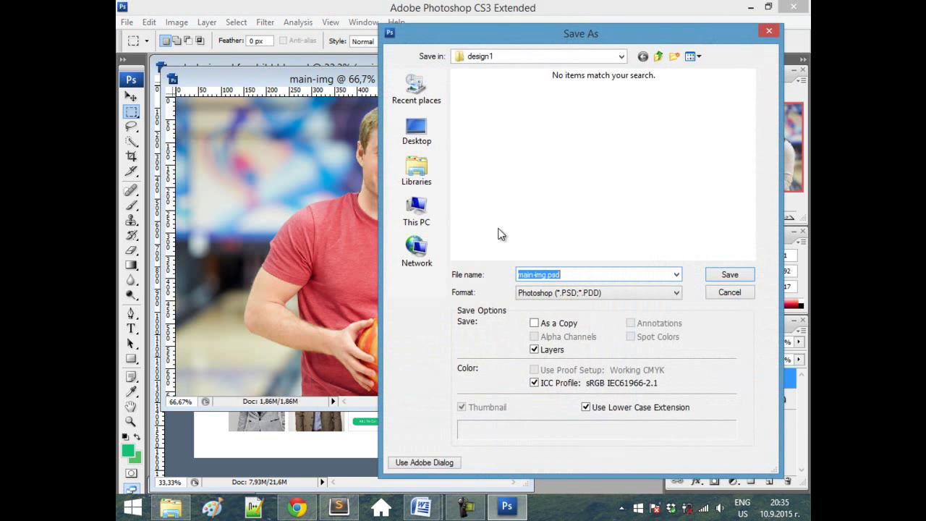
{"action": "left_click", "coordinate": [642, 291]}
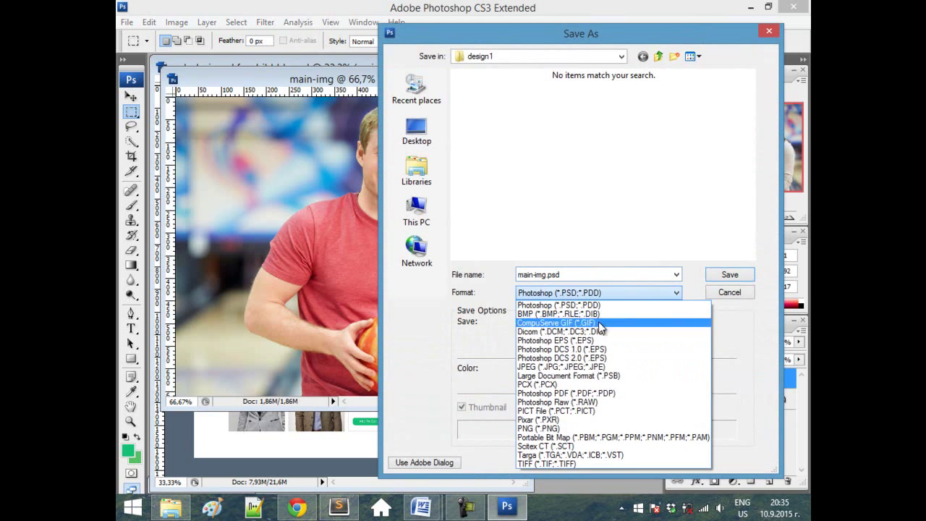
{"action": "left_click", "coordinate": [580, 426]}
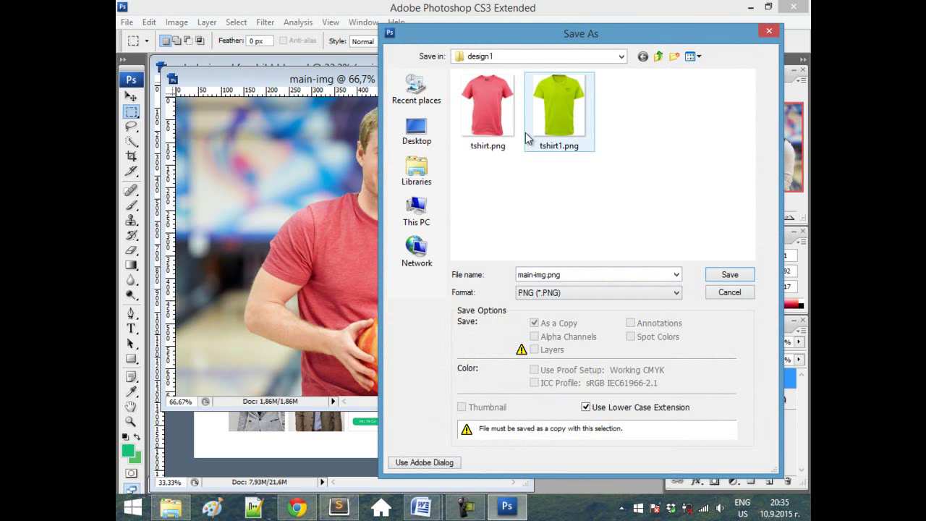
{"action": "left_click", "coordinate": [658, 57]}
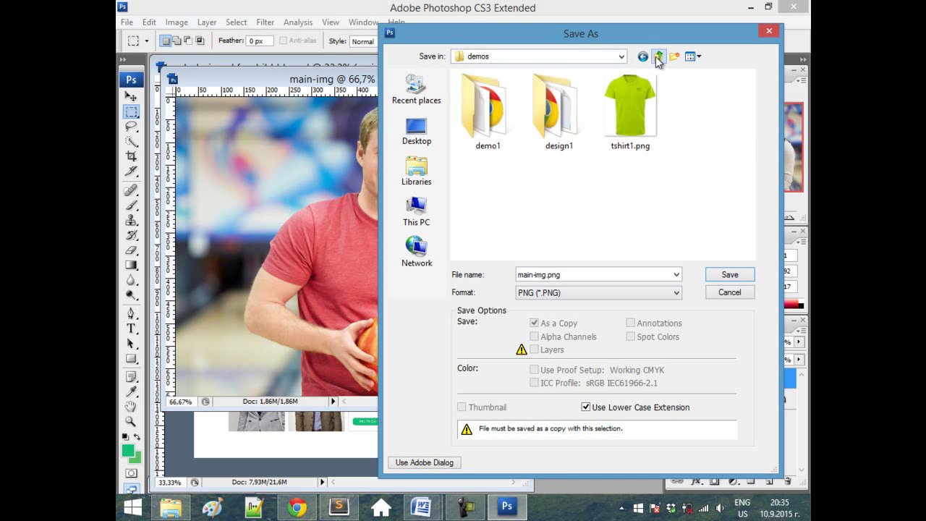
{"action": "left_click", "coordinate": [657, 57]}
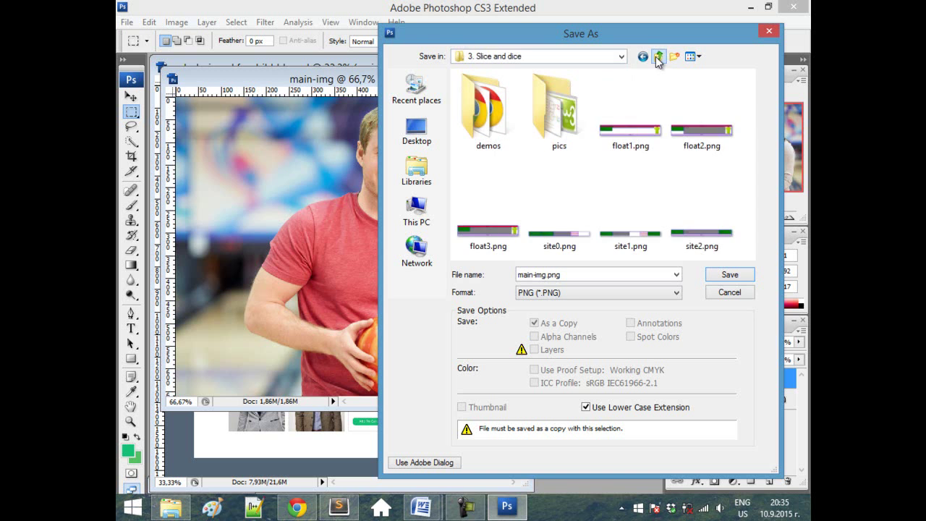
{"action": "double_click", "coordinate": [504, 119]}
{"action": "double_click", "coordinate": [504, 120]}
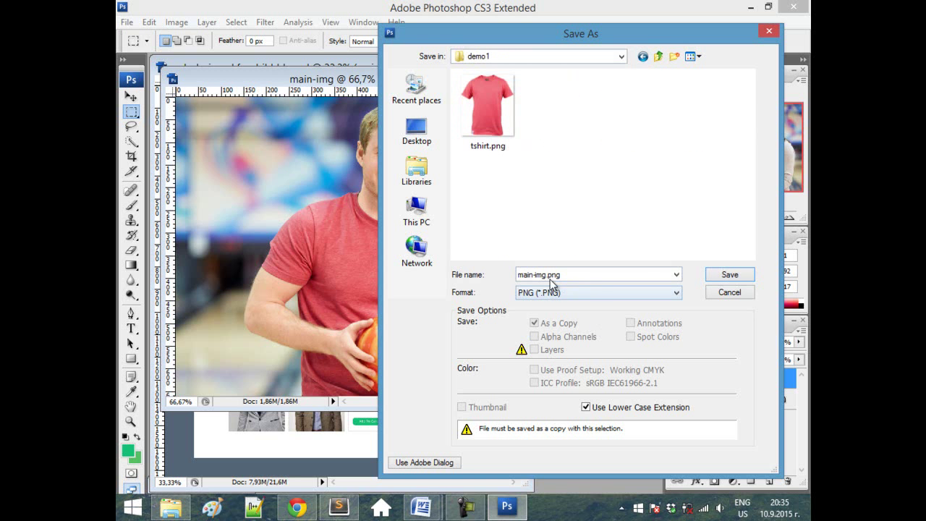
{"action": "left_click", "coordinate": [729, 275]}
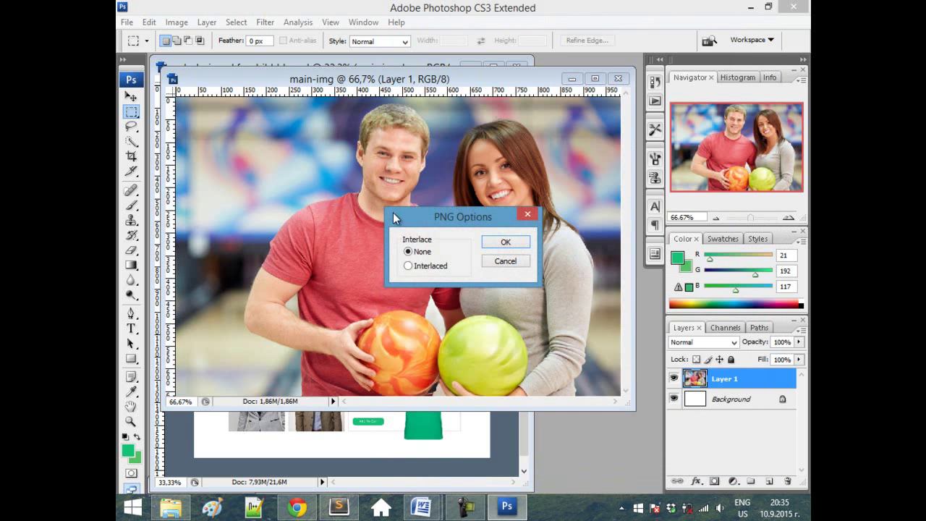
{"action": "left_click", "coordinate": [492, 246]}
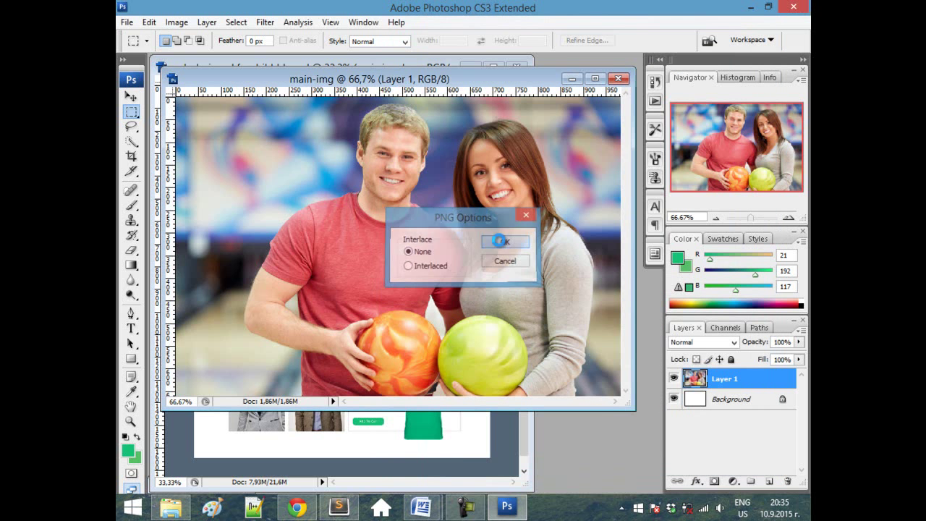
- Switch to Sublime Text, set the banner image's source in site1.html to main-img.png, and save the file
{"action": "left_click", "coordinate": [340, 506]}
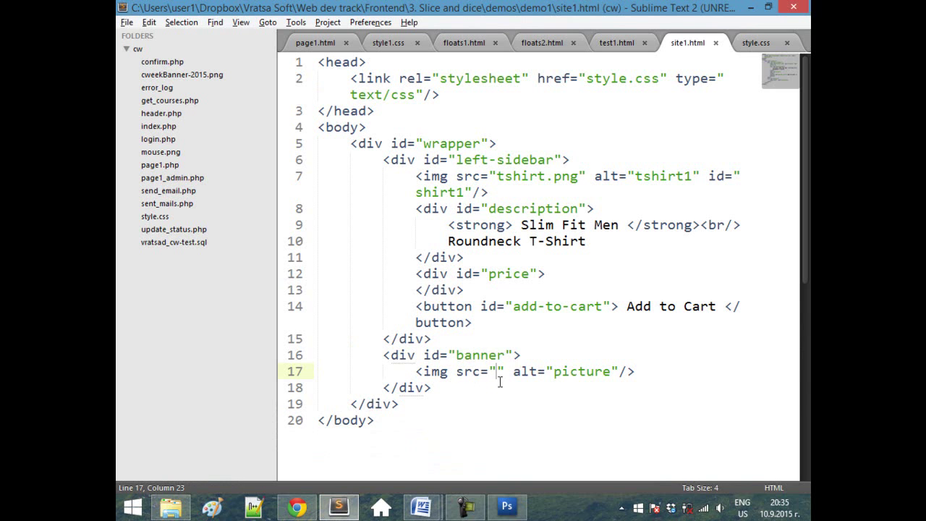
{"action": "type", "text": "main-im"}
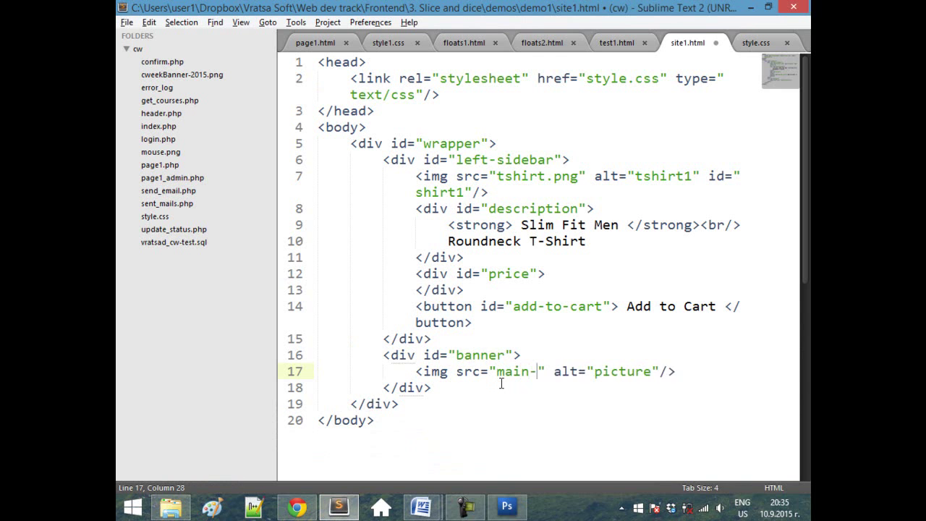
{"action": "type", "text": "g.png"}
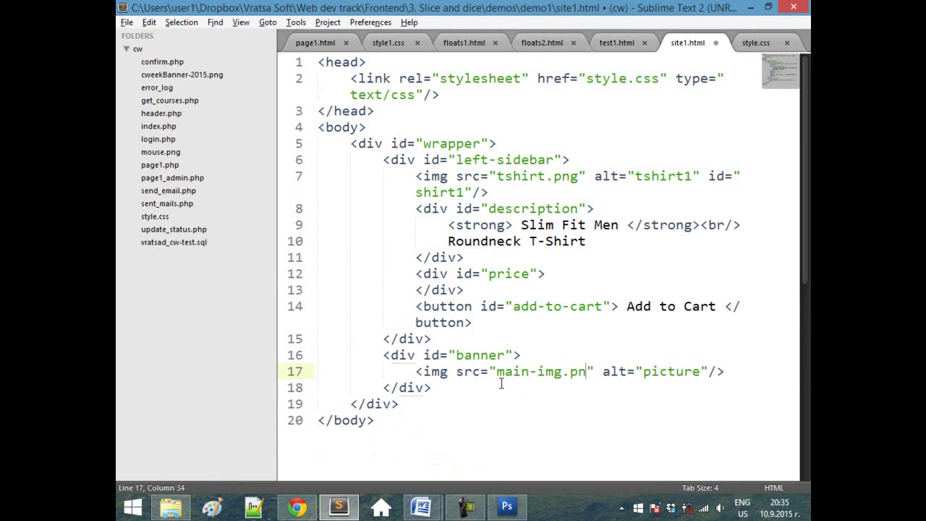
{"action": "key", "text": "ctrl+s"}
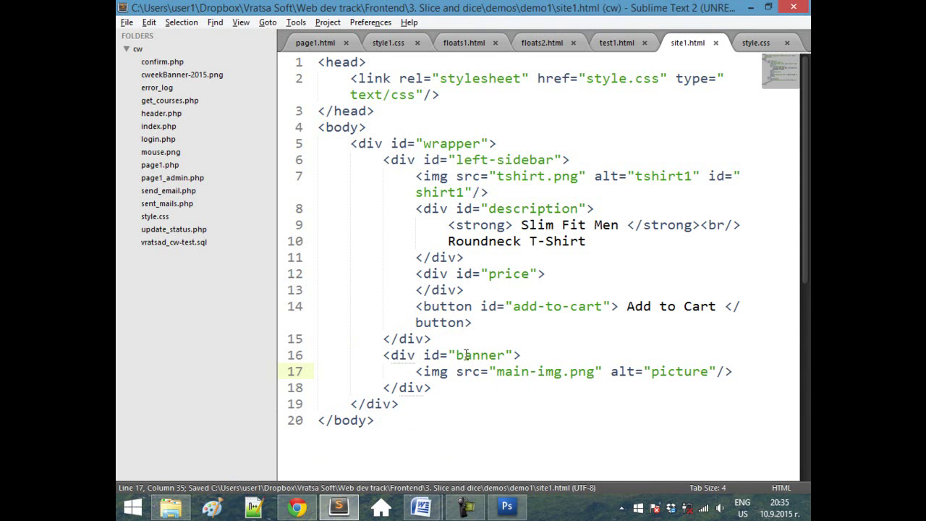
- Switch to Chrome and reload the page to check the banner picture
{"action": "key", "text": "alt+Tab"}
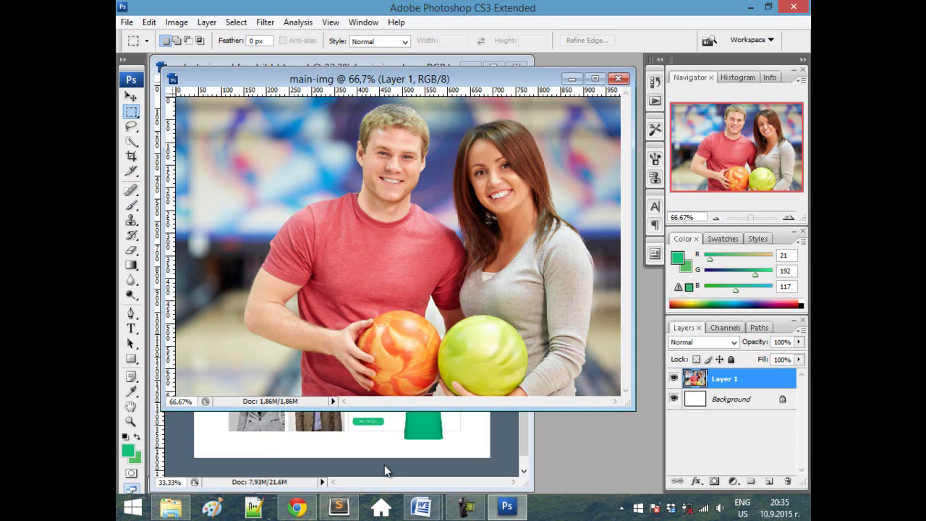
{"action": "left_click", "coordinate": [296, 507]}
{"action": "key", "text": "F5"}
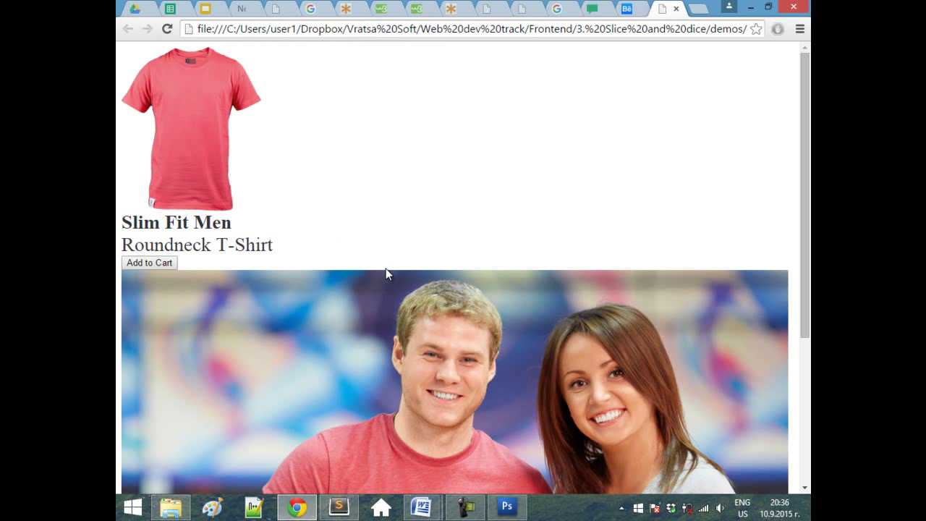
- Copy the left-sidebar id from site1.html in Sublime Text and add it as a #left-sidebar selector below the #description rule in style.css
{"action": "key", "text": "alt+Tab"}
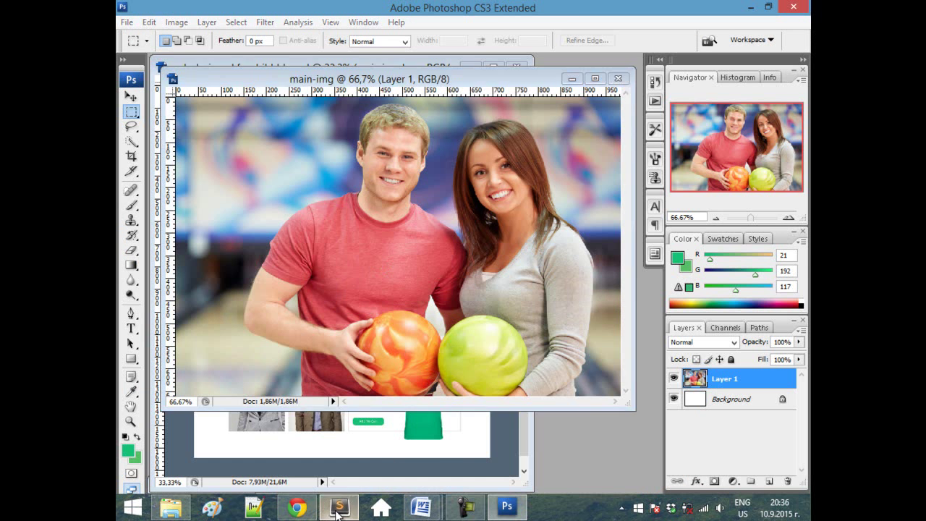
{"action": "left_click", "coordinate": [339, 507]}
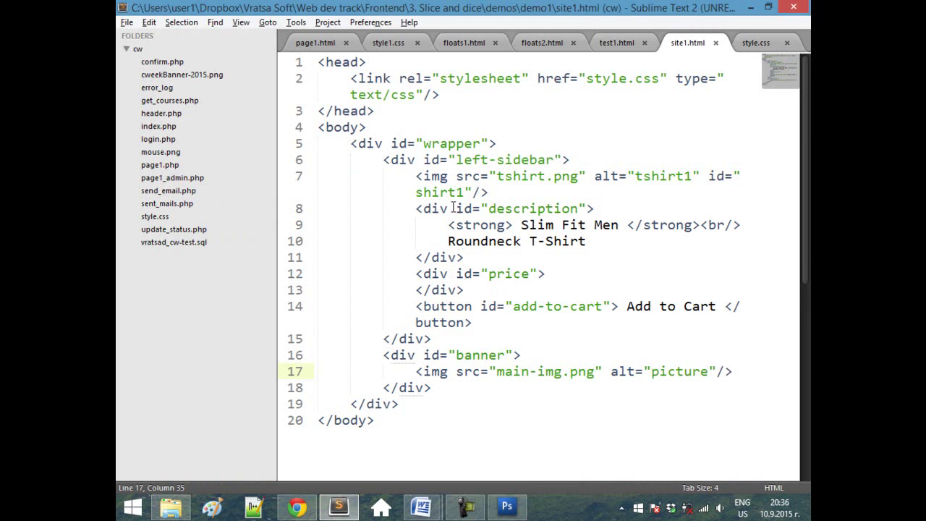
{"action": "left_click", "coordinate": [464, 162]}
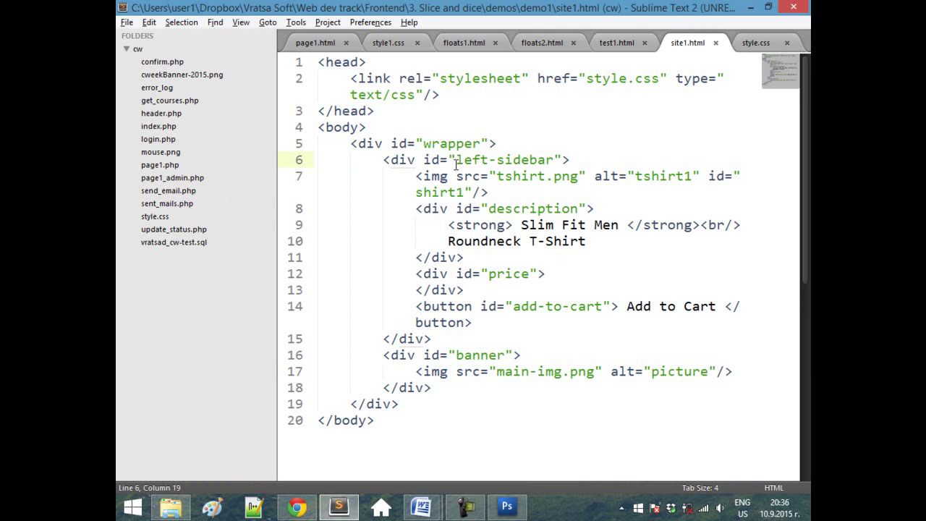
{"action": "left_click_drag", "start_coordinate": [457, 159], "coordinate": [559, 160]}
{"action": "key", "text": "ctrl+c"}
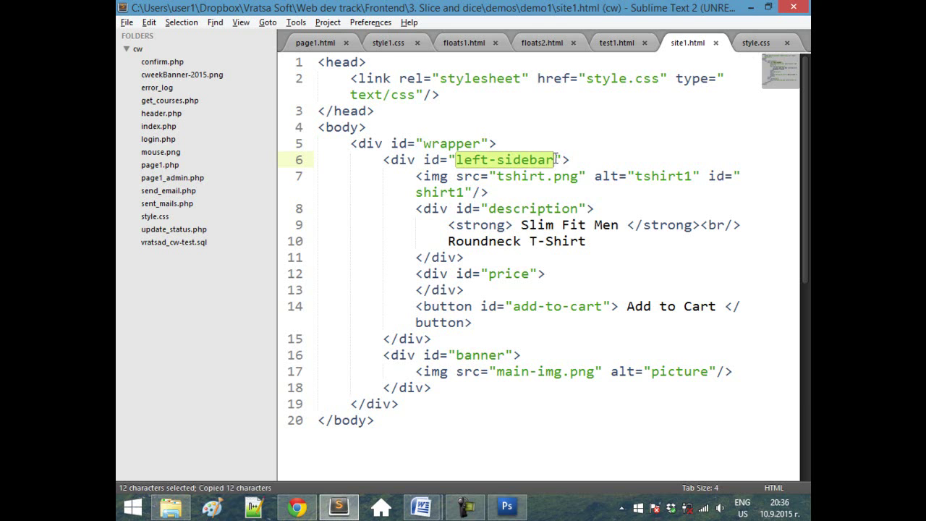
{"action": "left_click", "coordinate": [769, 45]}
{"action": "left_click", "coordinate": [421, 143]}
{"action": "key", "text": "Return"}
{"action": "key", "text": "Return"}
{"action": "type", "text": "#"}
{"action": "key", "text": "ctrl+v"}
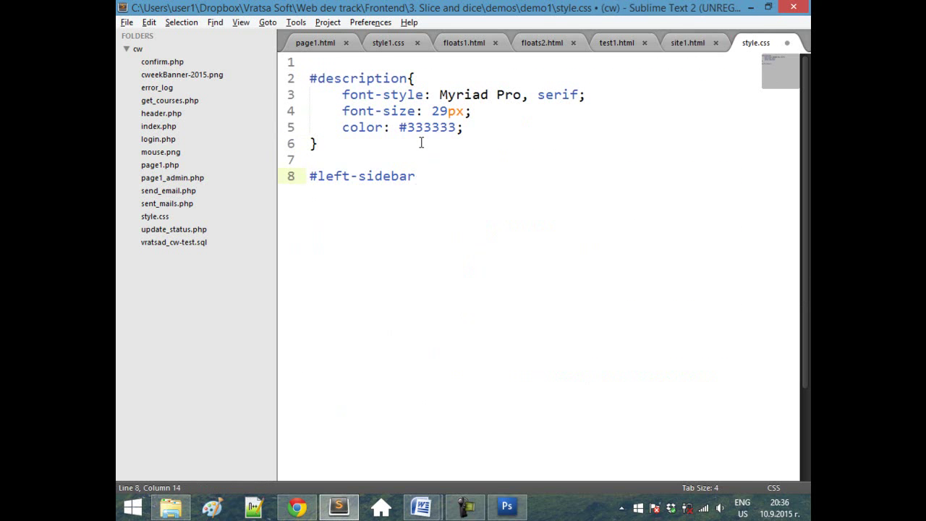
- Open the #left-sidebar rule's body in style.css and give it the declaration float:left;
{"action": "type", "text": "{"}
{"action": "key", "text": "Return"}
{"action": "type", "text": "float"}
{"action": "key", "text": "Tab"}
{"action": "type", "text": "lef"}
{"action": "key", "text": "Tab"}
- Reload the page in Chrome to check how the floated left sidebar sits beside the banner
{"action": "key", "text": "alt+Tab"}
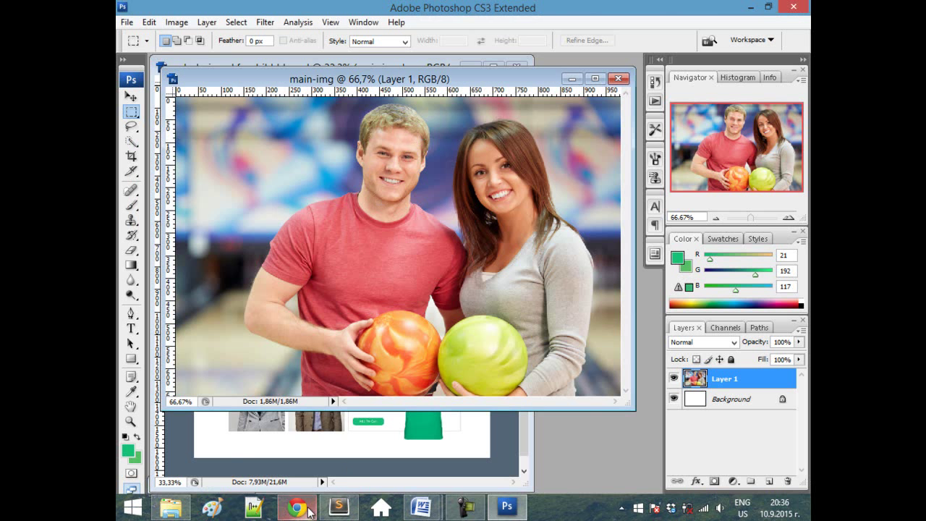
{"action": "left_click", "coordinate": [296, 506]}
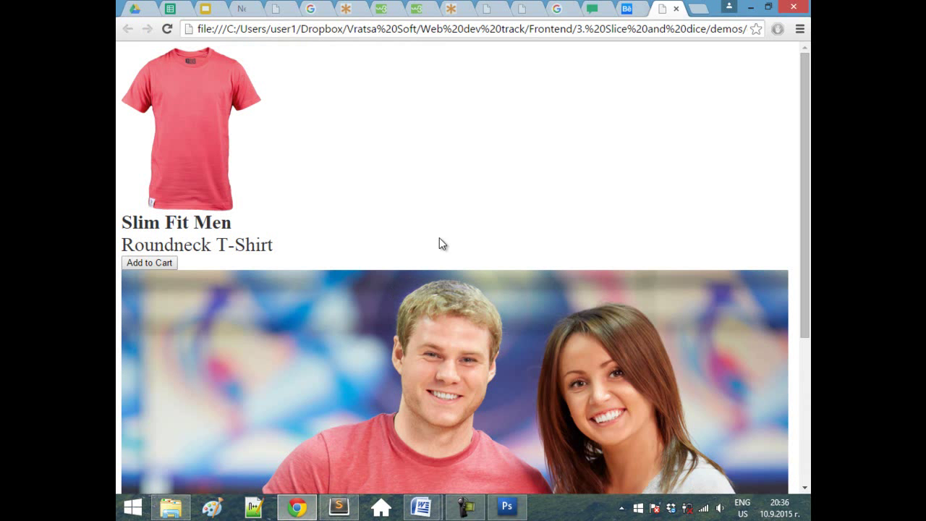
{"action": "key", "text": "F5"}
{"action": "key", "text": "alt+Tab"}
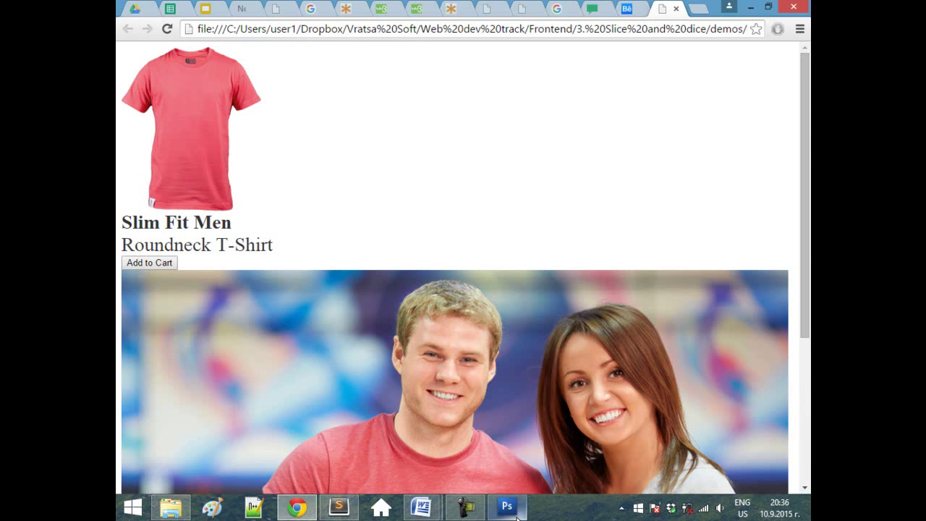
- Switch to Photoshop and close the main-img document without saving changes
{"action": "left_click", "coordinate": [506, 507]}
{"action": "left_click", "coordinate": [512, 509]}
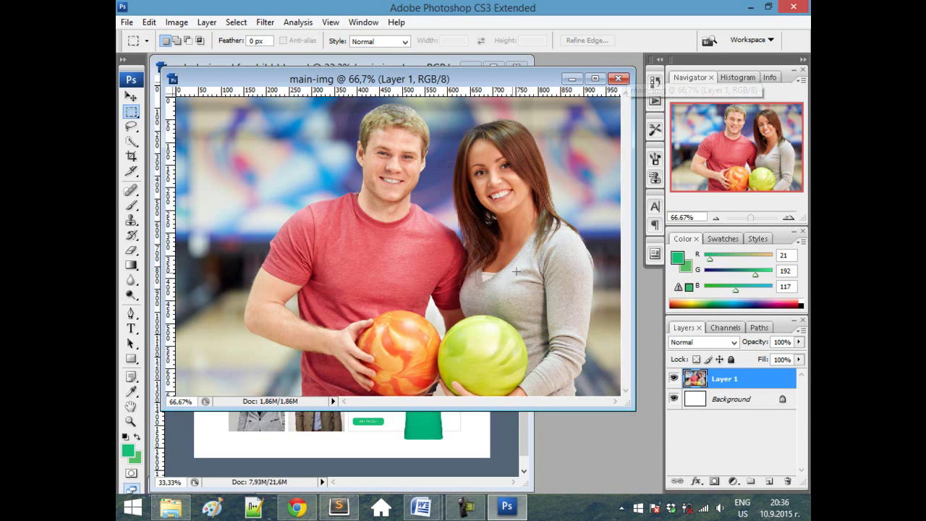
{"action": "mouse_move", "coordinate": [338, 508]}
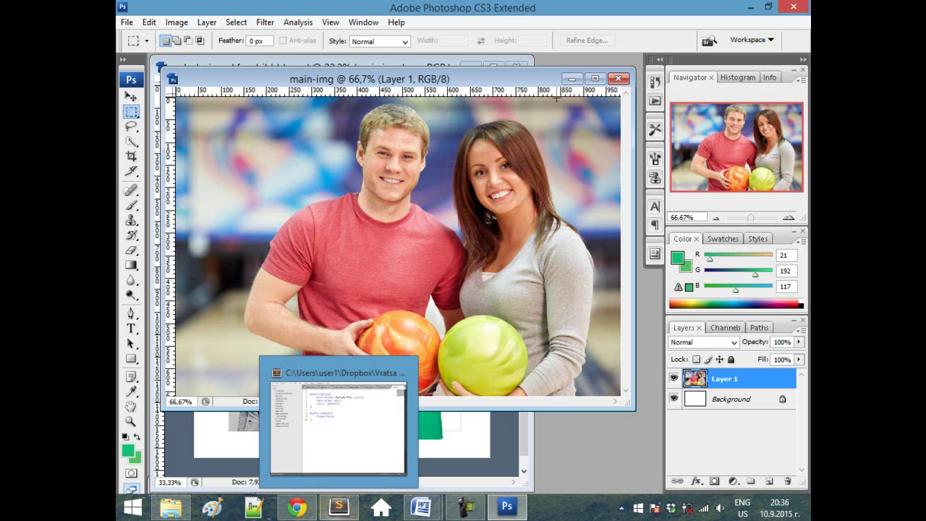
{"action": "left_click", "coordinate": [617, 78]}
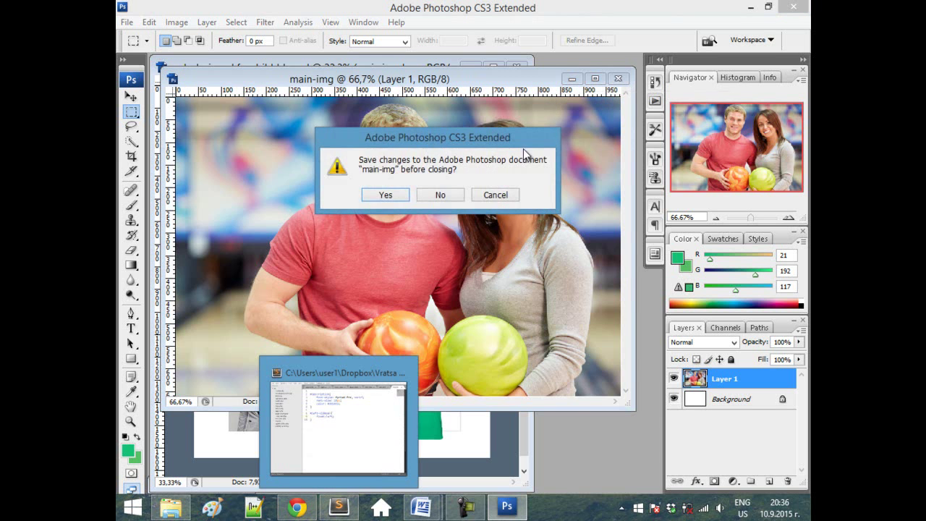
{"action": "left_click", "coordinate": [440, 194]}
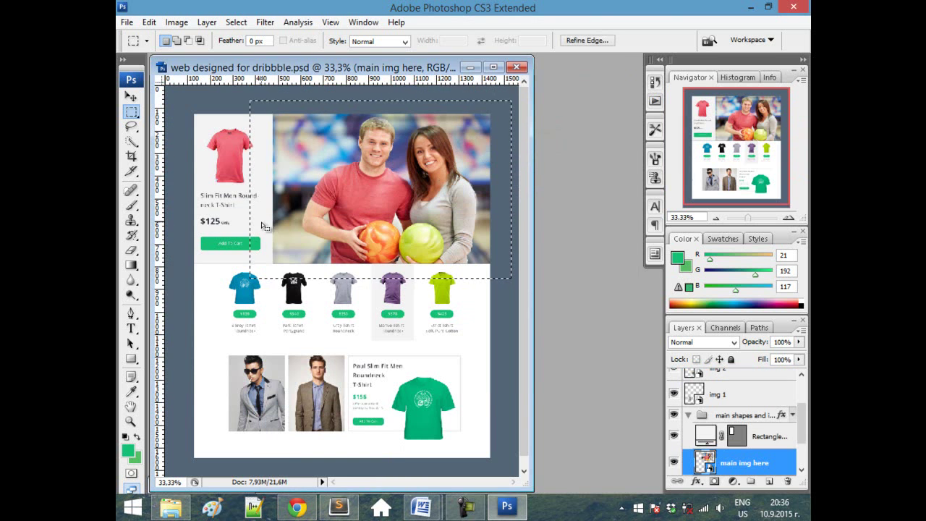
- Measure the mockup's left sidebar width by copying a rectangular marquee spanning it and checking the clipboard size for a new document, without creating one
{"action": "left_click", "coordinate": [194, 113]}
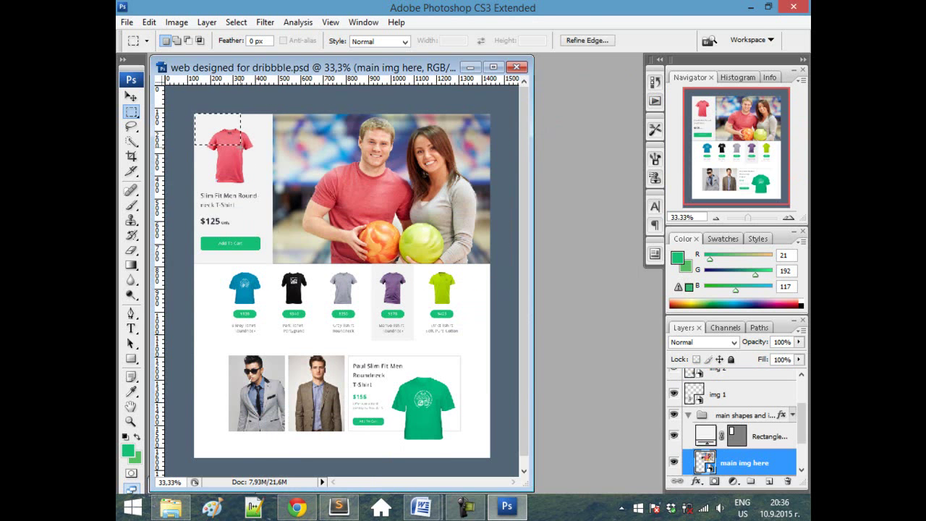
{"action": "key", "text": "ctrl+plus"}
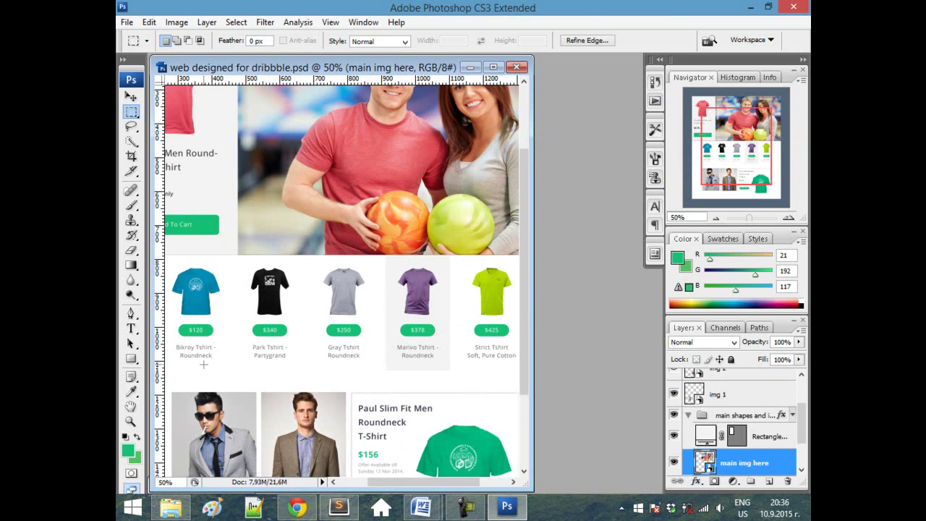
{"action": "left_click", "coordinate": [131, 420]}
{"action": "left_click", "coordinate": [207, 148]}
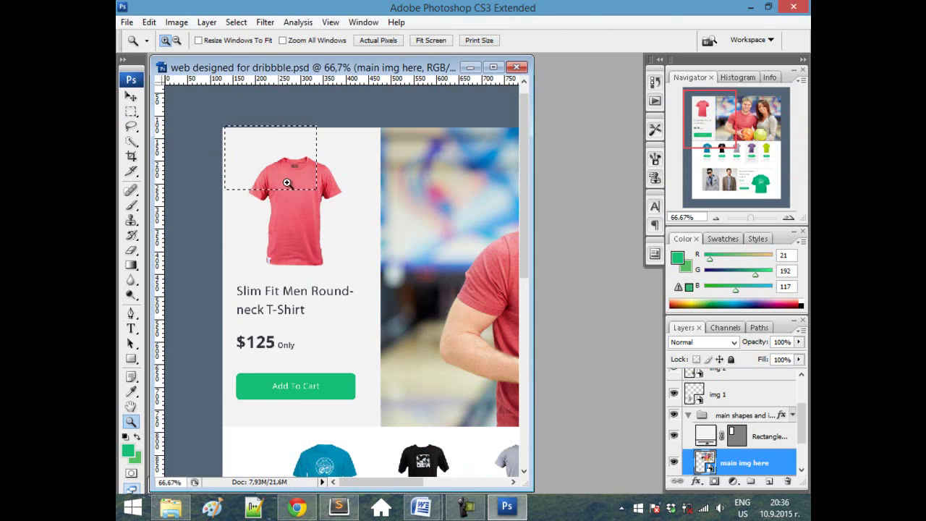
{"action": "left_click", "coordinate": [307, 266]}
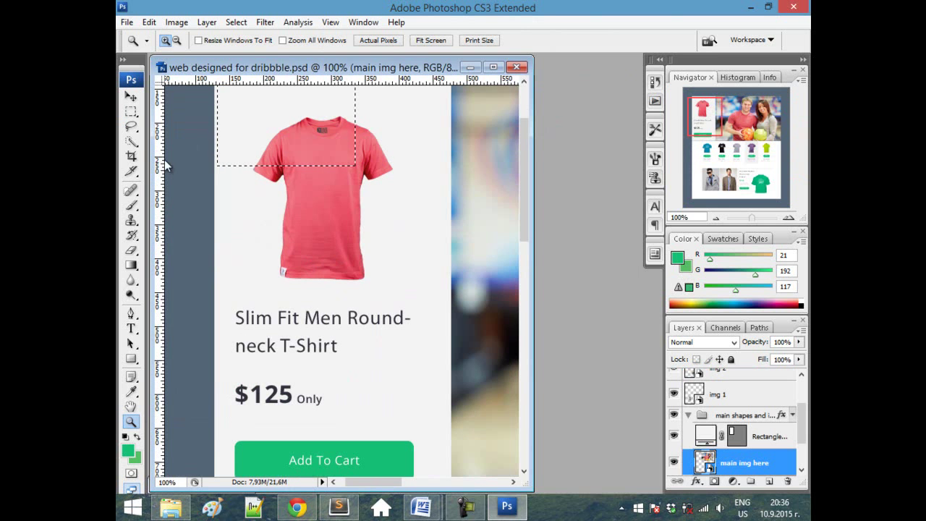
{"action": "left_click", "coordinate": [133, 113]}
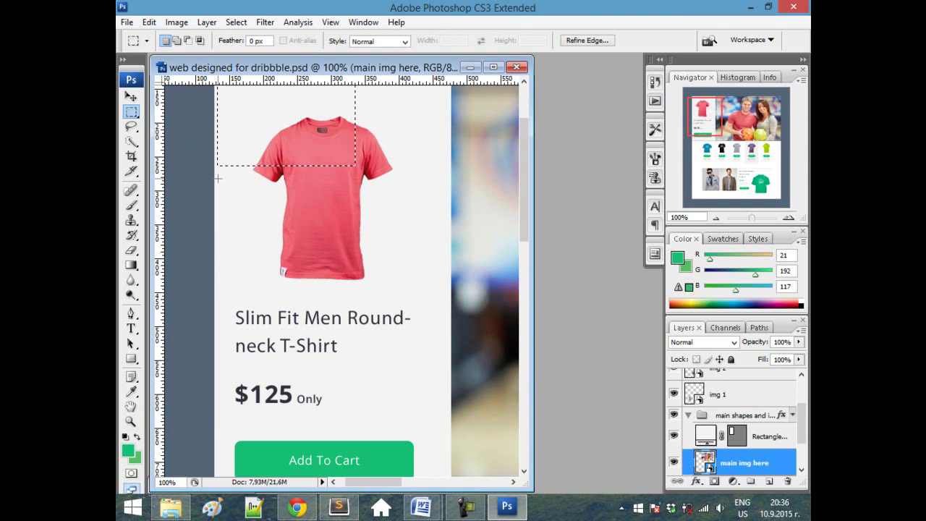
{"action": "left_click_drag", "start_coordinate": [320, 264], "coordinate": [454, 269]}
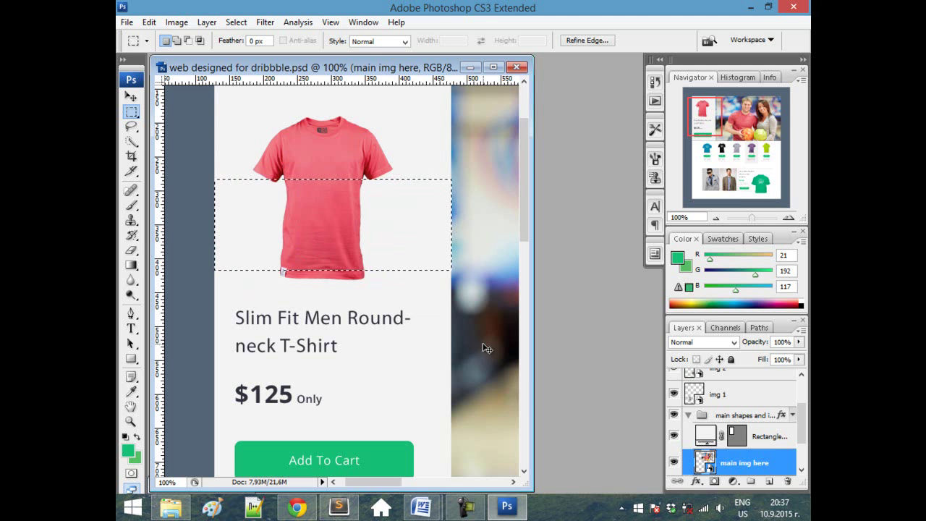
{"action": "key", "text": "ctrl+n"}
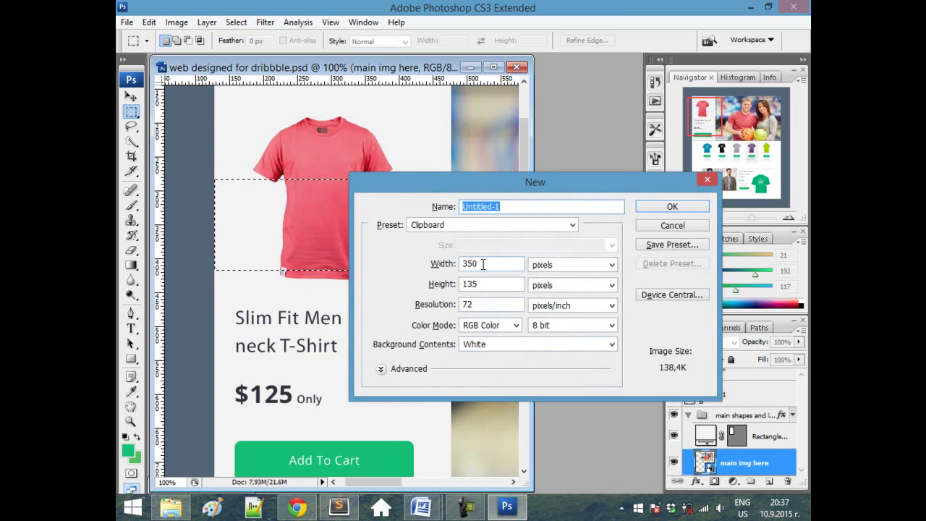
{"action": "left_click", "coordinate": [708, 180]}
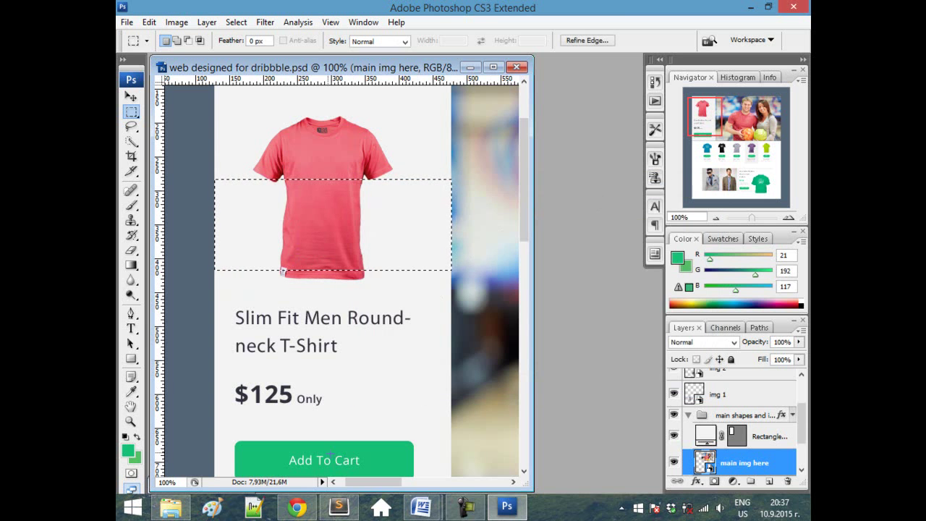
{"action": "scroll", "coordinate": [340, 289], "scroll_direction": "up", "scroll_amount": 1}
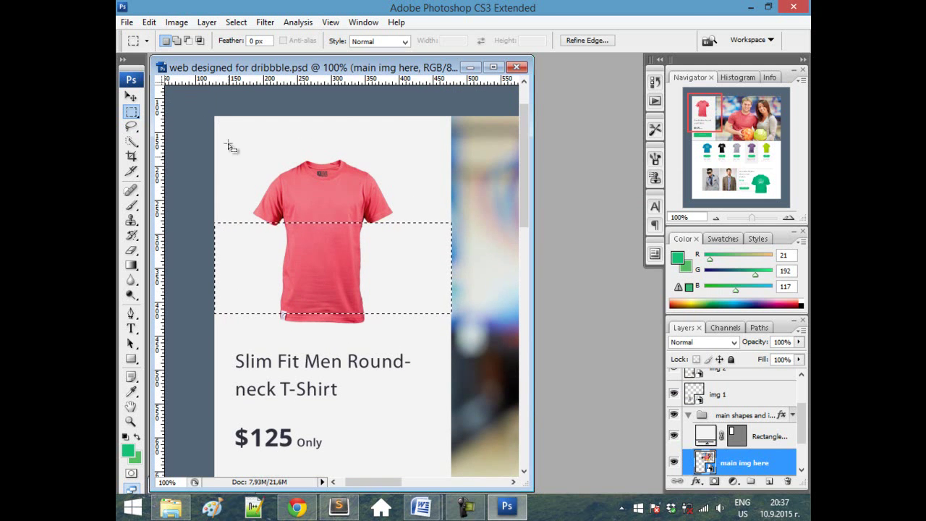
- Switch to Sublime Text, add width: 350px; to the #left-sidebar rule, and save style.css
{"action": "left_click", "coordinate": [338, 506]}
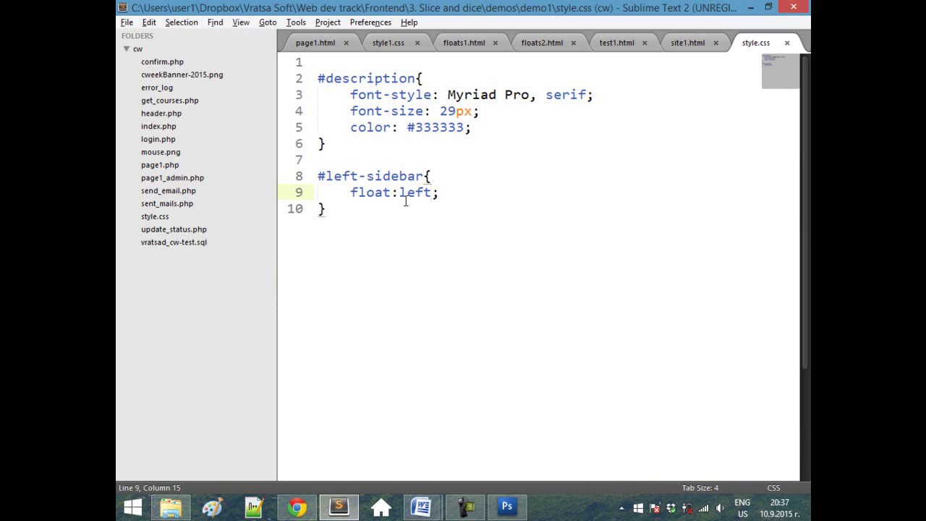
{"action": "key", "text": "Return"}
{"action": "type", "text": "width"}
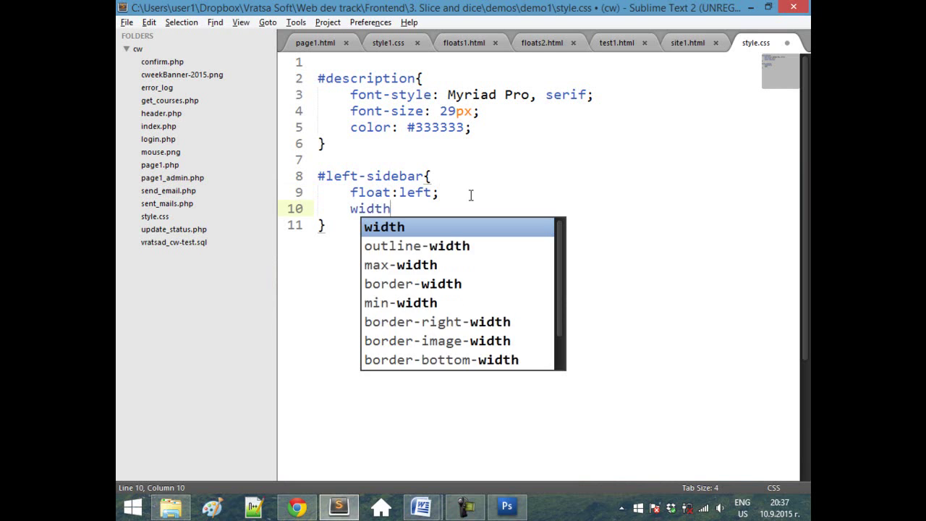
{"action": "type", "text": ": 350px;"}
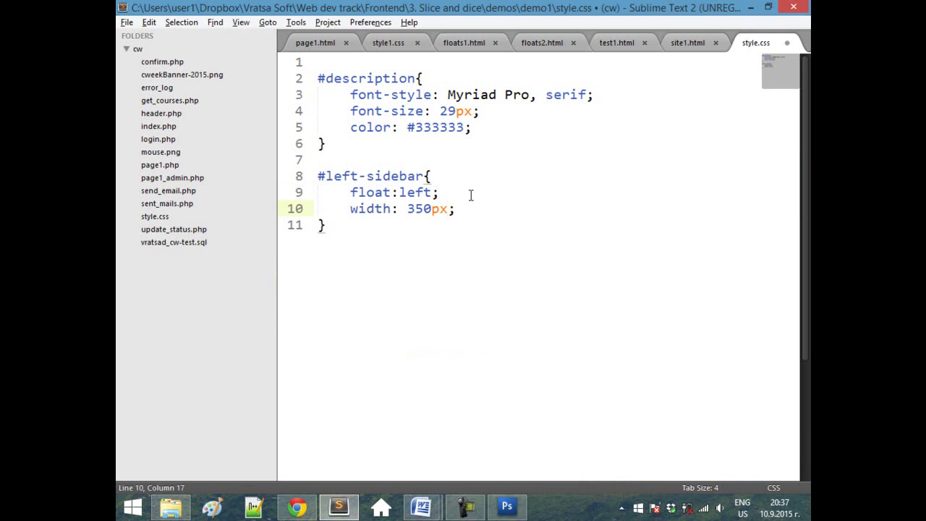
{"action": "key", "text": "ctrl+s"}
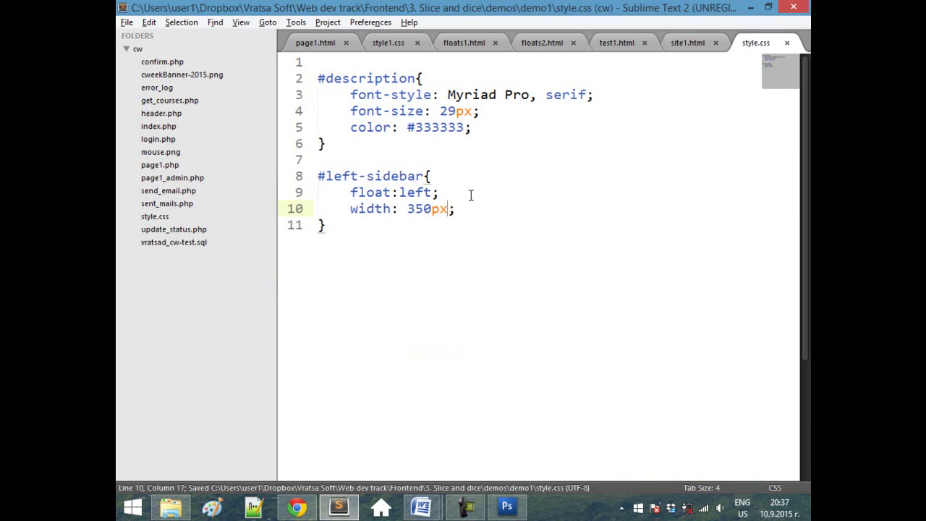
- Switch to Chrome and zoom the page out to examine the sidebar and the full banner picture side by side
{"action": "key", "text": "alt+Tab"}
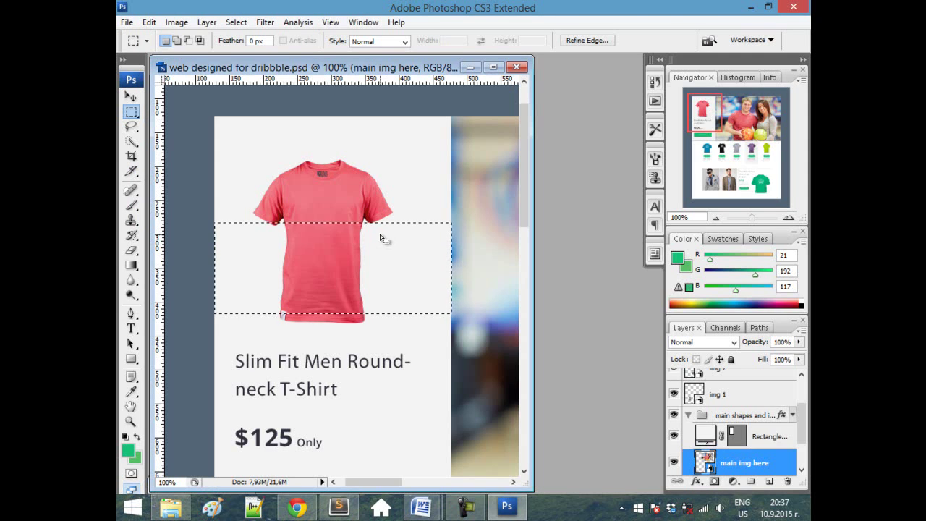
{"action": "left_click", "coordinate": [293, 509]}
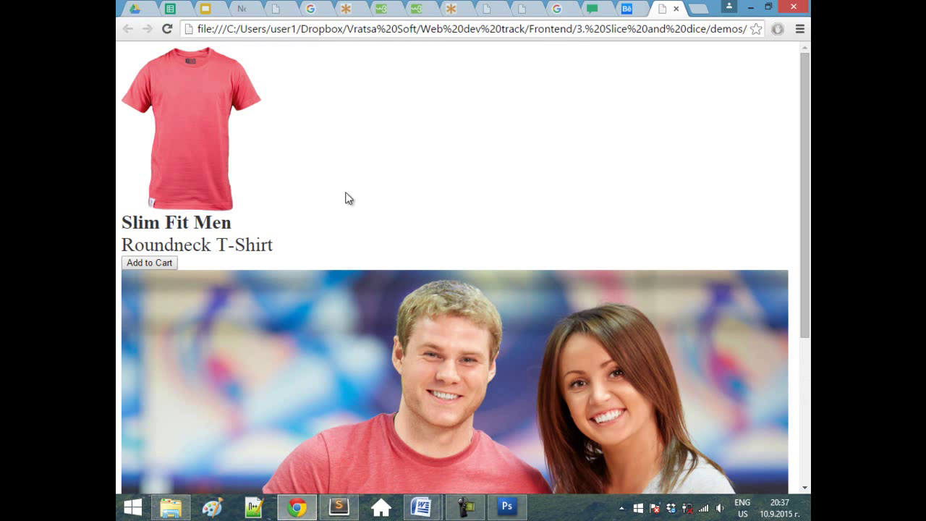
{"action": "scroll", "coordinate": [363, 200], "scroll_direction": "down", "scroll_amount": 1}
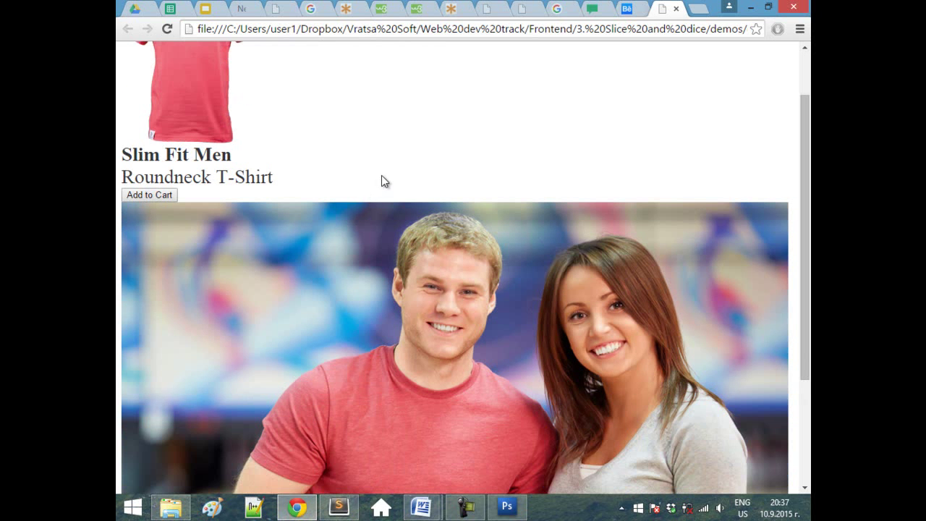
{"action": "scroll", "coordinate": [380, 174], "scroll_direction": "down", "scroll_amount": 2}
{"action": "scroll", "coordinate": [391, 184], "scroll_direction": "up", "scroll_amount": 3}
{"action": "key", "text": "ctrl+minus"}
{"action": "key", "text": "ctrl+minus"}
{"action": "key", "text": "ctrl+minus"}
{"action": "key", "text": "ctrl+minus"}
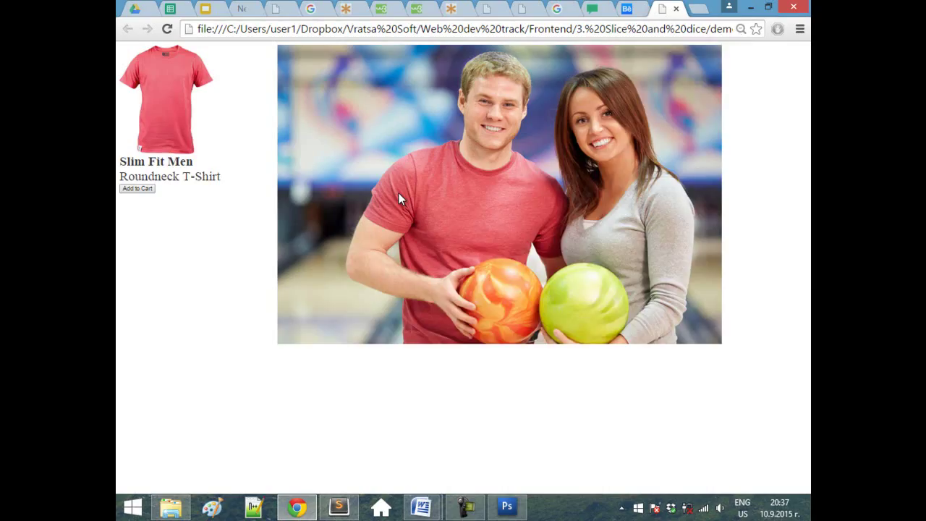
- Examine how the banner sits beside the sidebar in Chrome at zoom levels up to 90%, and compare the layout with the Photoshop mockup
{"action": "key", "text": "ctrl+plus"}
{"action": "key", "text": "ctrl+minus"}
{"action": "key", "text": "ctrl+plus"}
{"action": "key", "text": "ctrl+plus"}
{"action": "key", "text": "ctrl+plus"}
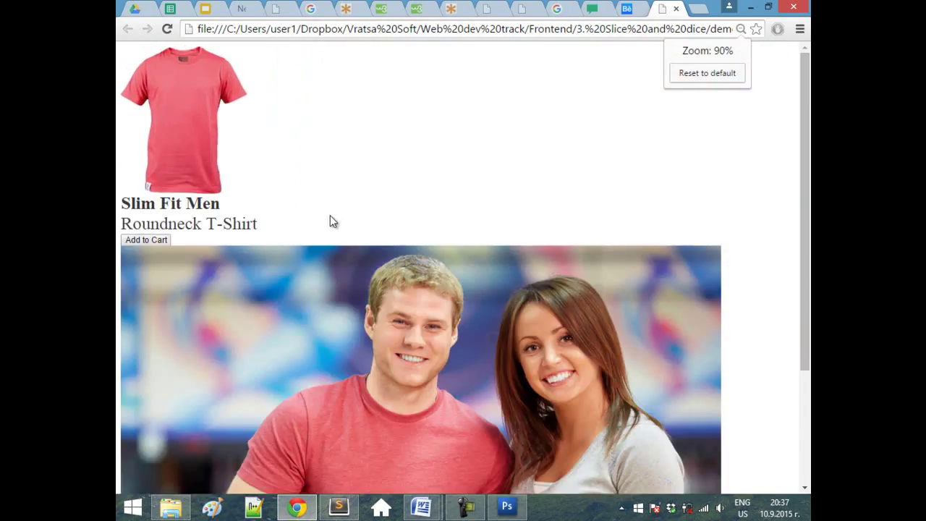
{"action": "key", "text": "ctrl+minus"}
{"action": "key", "text": "ctrl+minus"}
{"action": "key", "text": "ctrl+minus"}
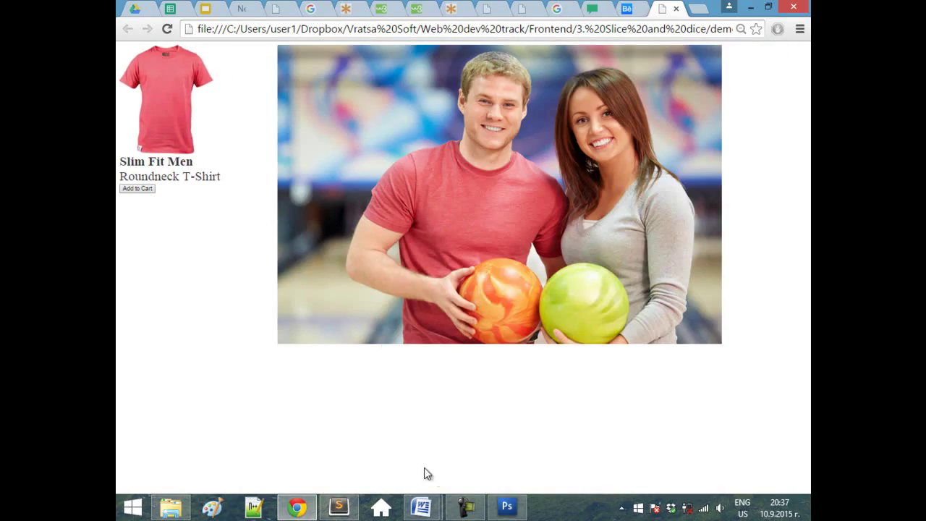
{"action": "left_click", "coordinate": [506, 506]}
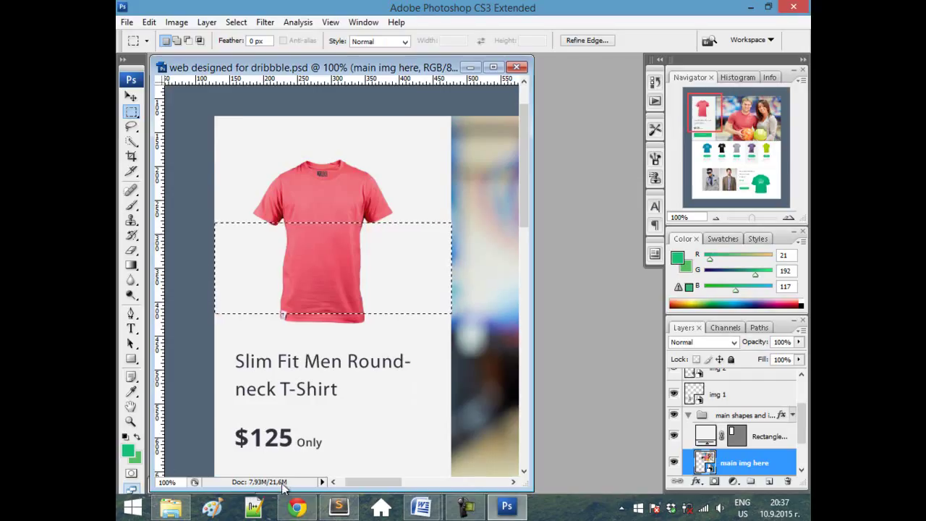
{"action": "left_click", "coordinate": [296, 506]}
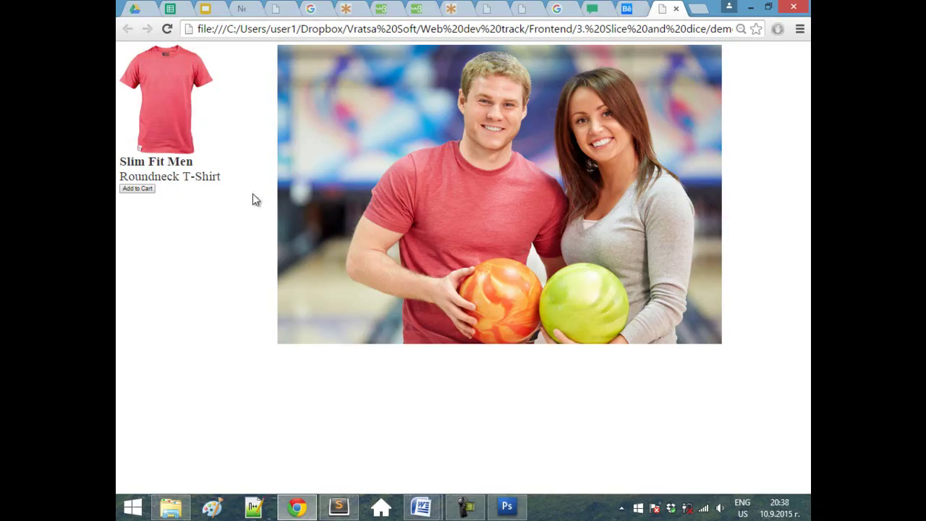
- Switch to Photoshop, sample the sidebar's light gray background with the Eyedropper, and check it in the Color Picker without changing it
{"action": "left_click", "coordinate": [504, 507]}
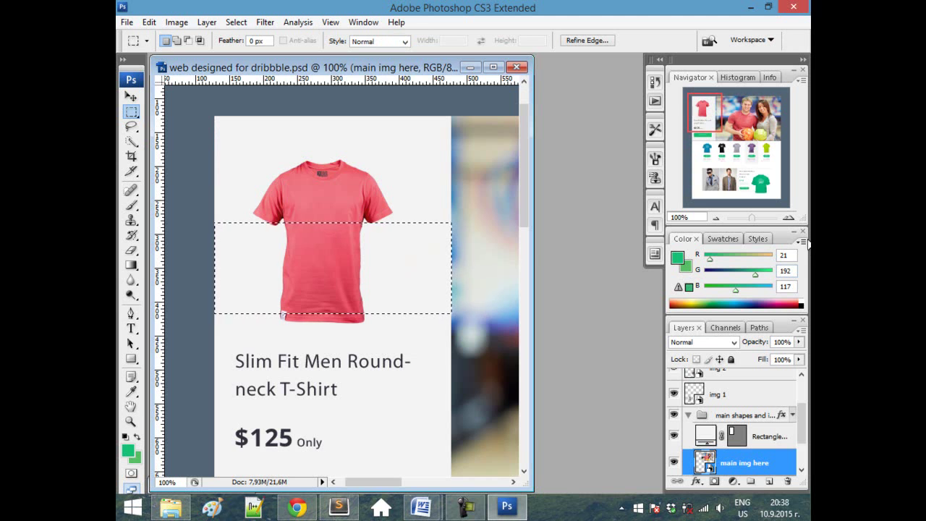
{"action": "left_click_drag", "start_coordinate": [700, 121], "coordinate": [703, 142]}
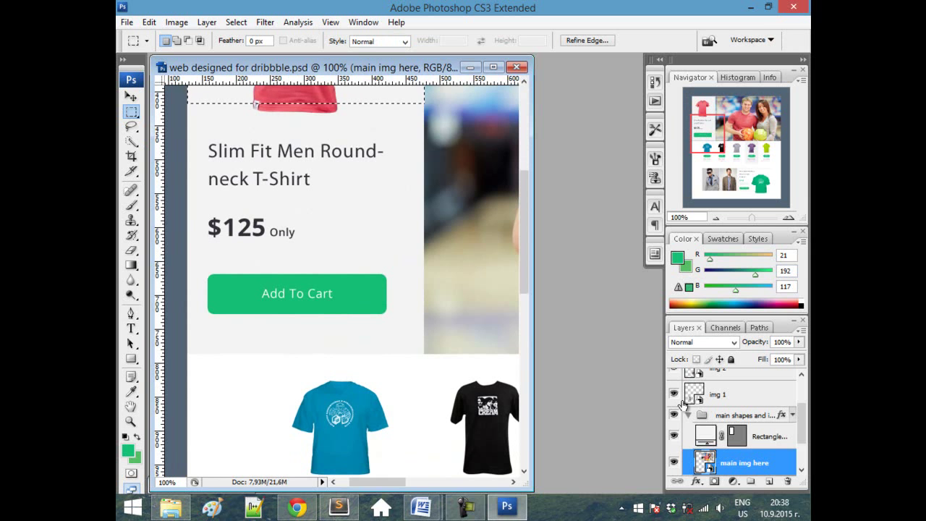
{"action": "left_click", "coordinate": [689, 416]}
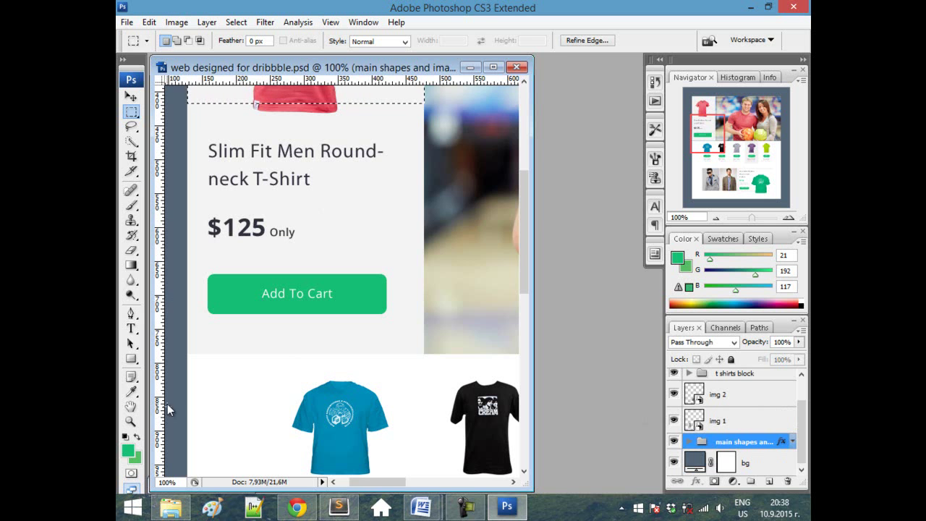
{"action": "left_click", "coordinate": [131, 392]}
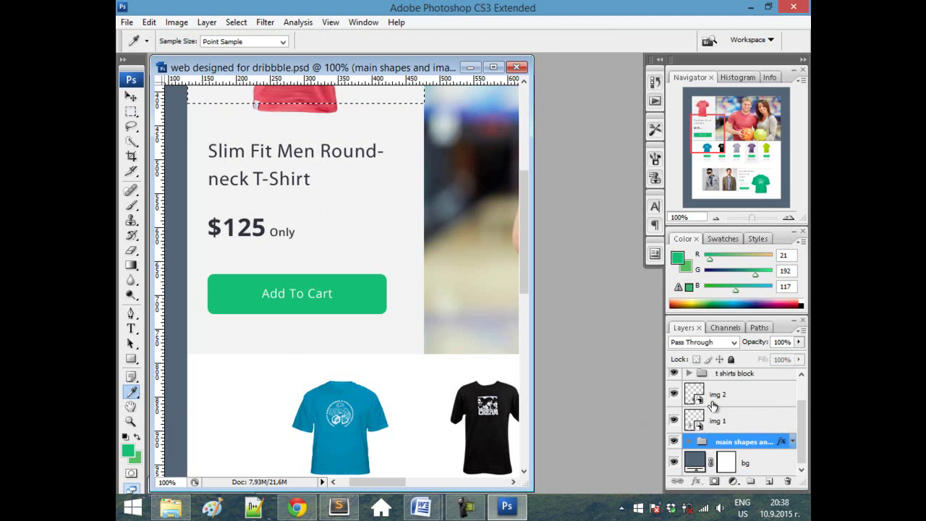
{"action": "left_click", "coordinate": [406, 235]}
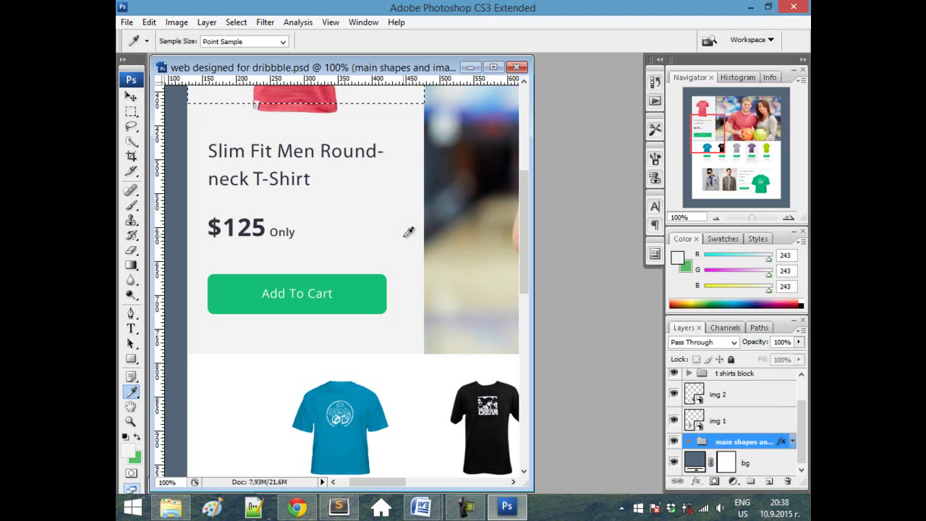
{"action": "left_click", "coordinate": [679, 260]}
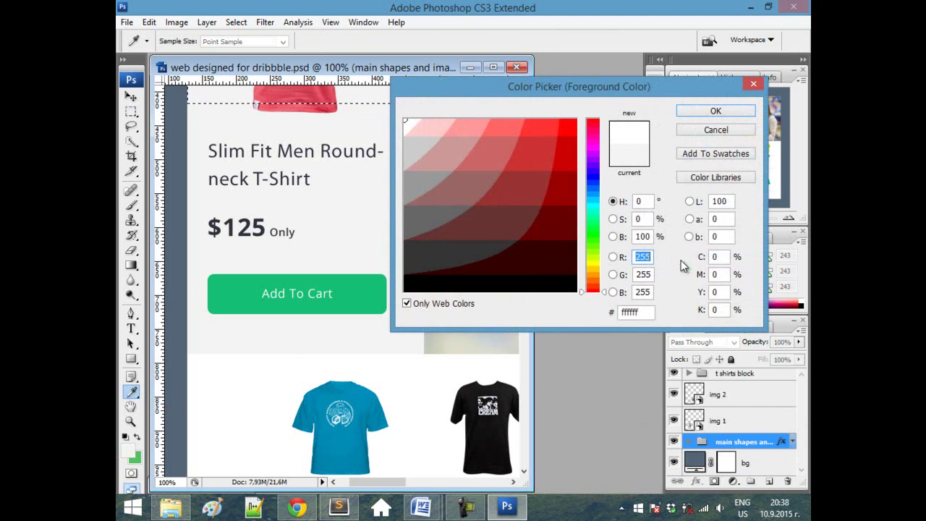
{"action": "left_click", "coordinate": [753, 84]}
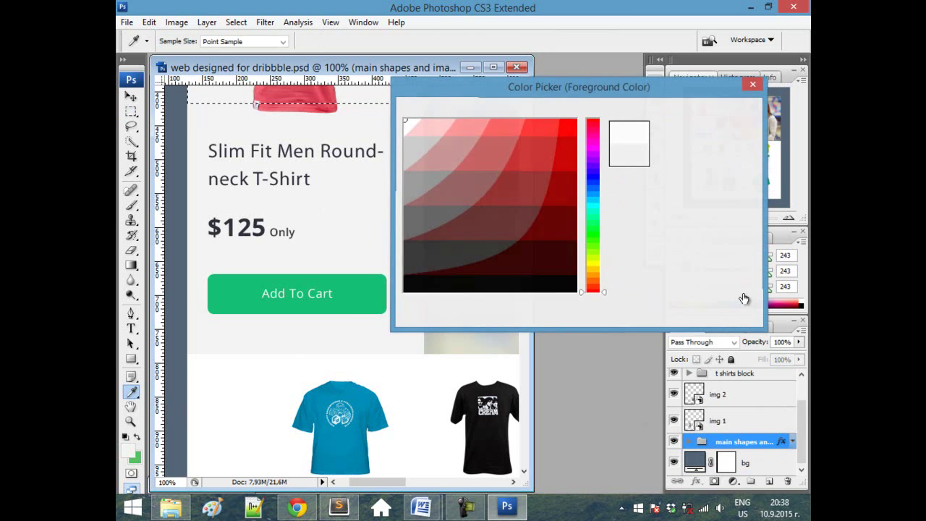
- Toggle the main shapes group's visibility to check whether it holds the sidebar background, and recheck the foreground color in the Color Picker
{"action": "left_click", "coordinate": [674, 441]}
{"action": "left_click", "coordinate": [674, 441]}
{"action": "left_click", "coordinate": [674, 441]}
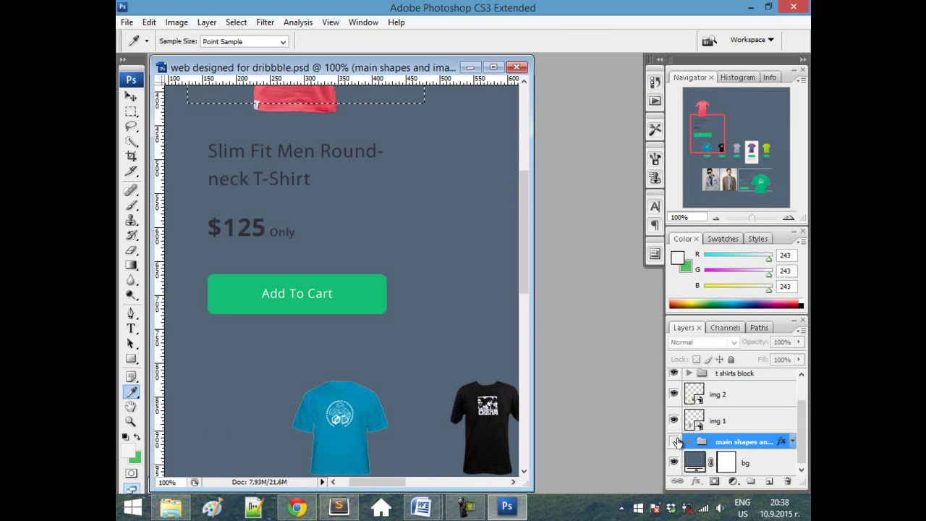
{"action": "left_click", "coordinate": [673, 441]}
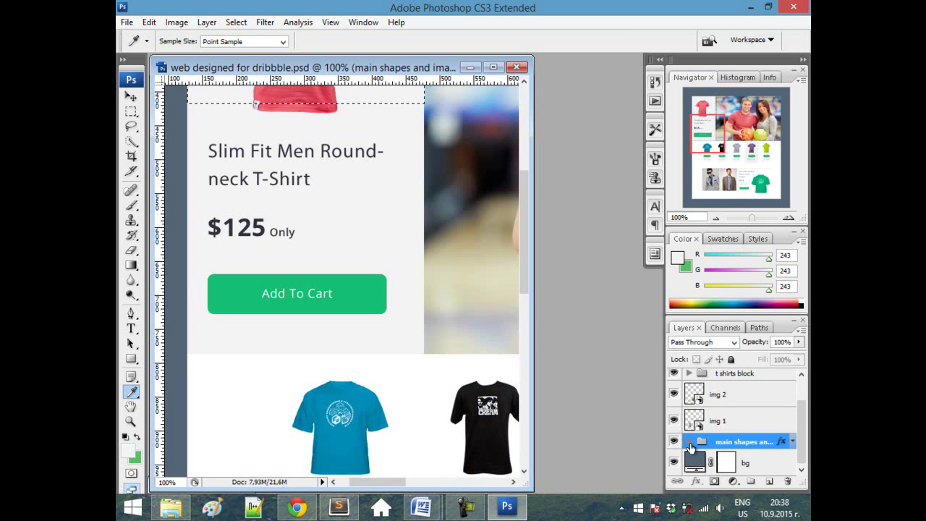
{"action": "scroll", "coordinate": [801, 437], "scroll_direction": "up", "scroll_amount": 3}
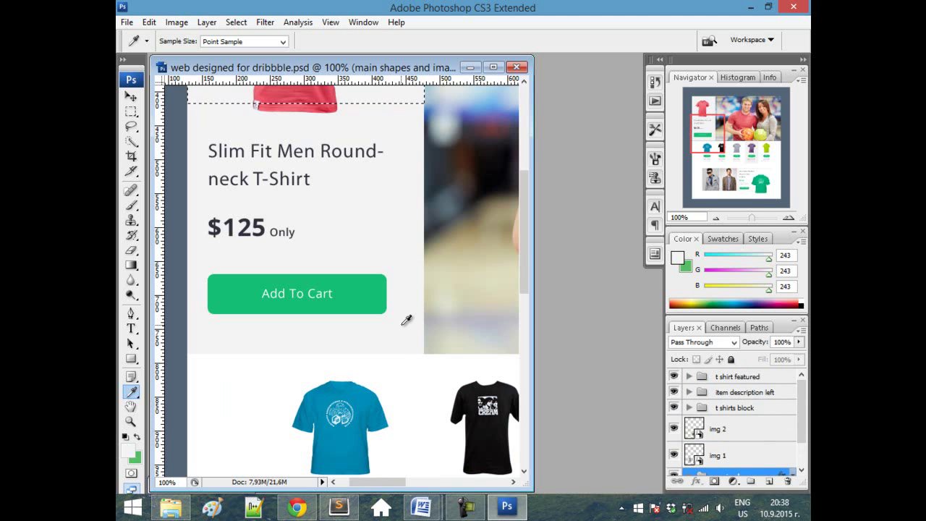
{"action": "left_click", "coordinate": [678, 259]}
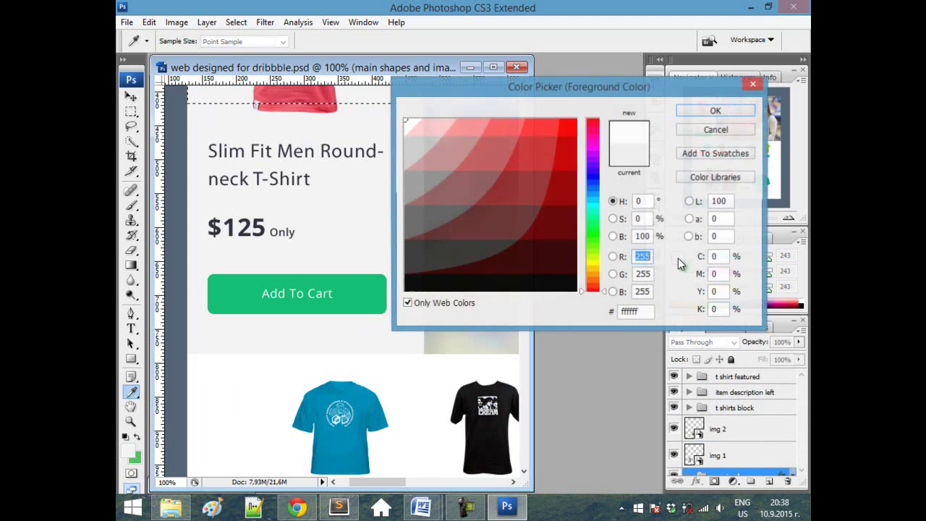
{"action": "left_click", "coordinate": [753, 85]}
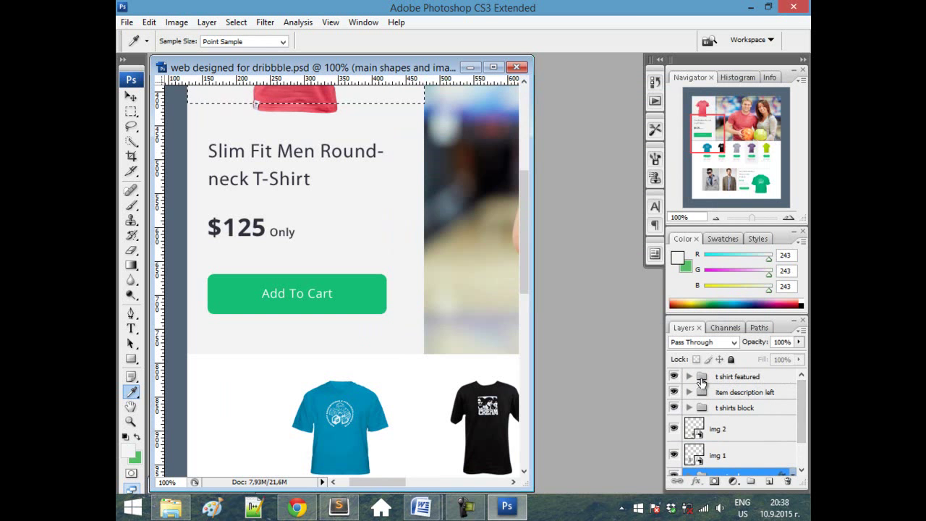
- Toggle the visibility of the t shirt featured, item description left, t shirts block, bg and main shapes layers to examine what each contains
{"action": "left_click", "coordinate": [674, 377]}
{"action": "left_click", "coordinate": [673, 376]}
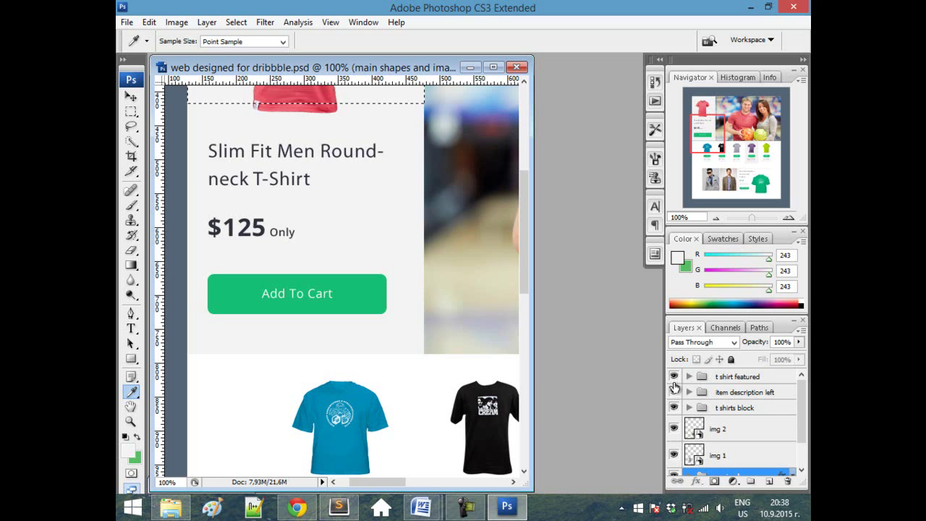
{"action": "left_click", "coordinate": [673, 392]}
{"action": "left_click", "coordinate": [673, 392]}
{"action": "left_click", "coordinate": [673, 408]}
{"action": "left_click", "coordinate": [674, 408]}
{"action": "scroll", "coordinate": [676, 432], "scroll_direction": "down", "scroll_amount": 2}
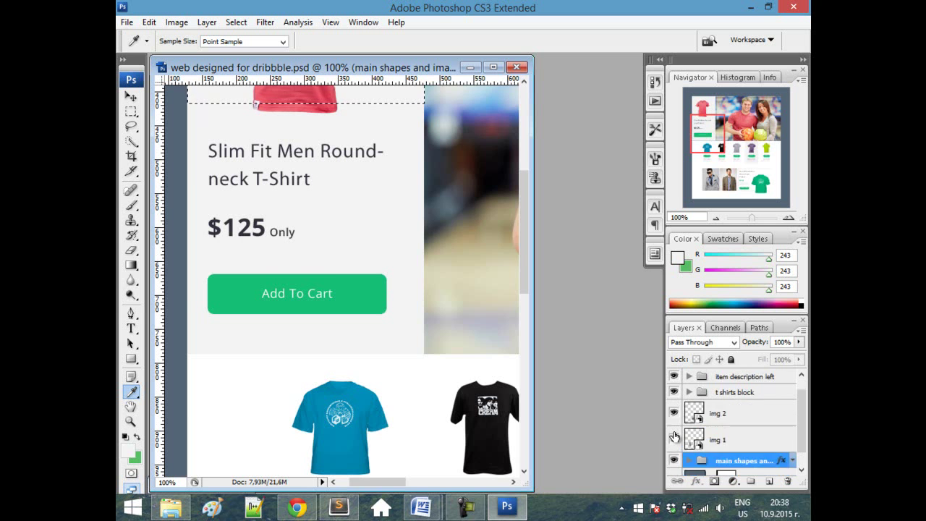
{"action": "left_click", "coordinate": [673, 462]}
{"action": "left_click", "coordinate": [674, 463]}
{"action": "left_click", "coordinate": [674, 463]}
{"action": "left_click", "coordinate": [674, 463]}
{"action": "left_click", "coordinate": [674, 442]}
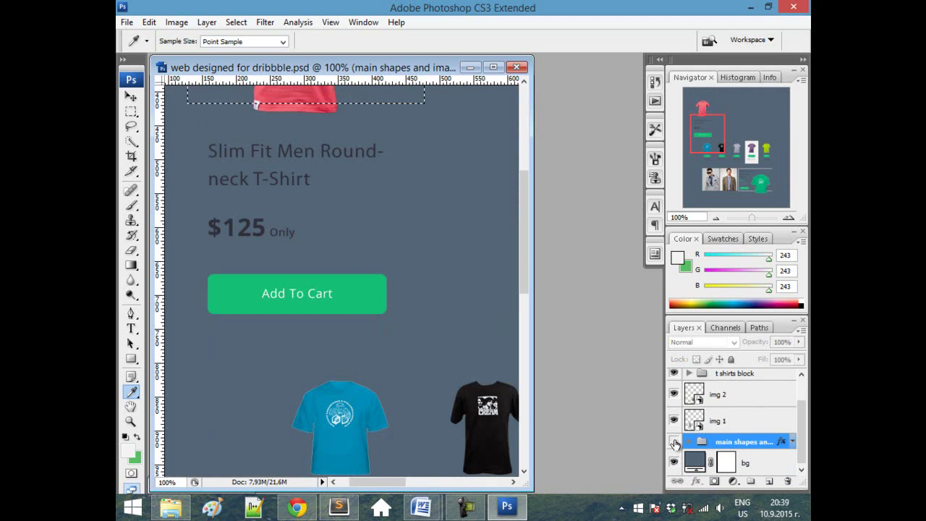
{"action": "left_click", "coordinate": [674, 442]}
{"action": "left_click", "coordinate": [674, 442]}
{"action": "left_click", "coordinate": [674, 442]}
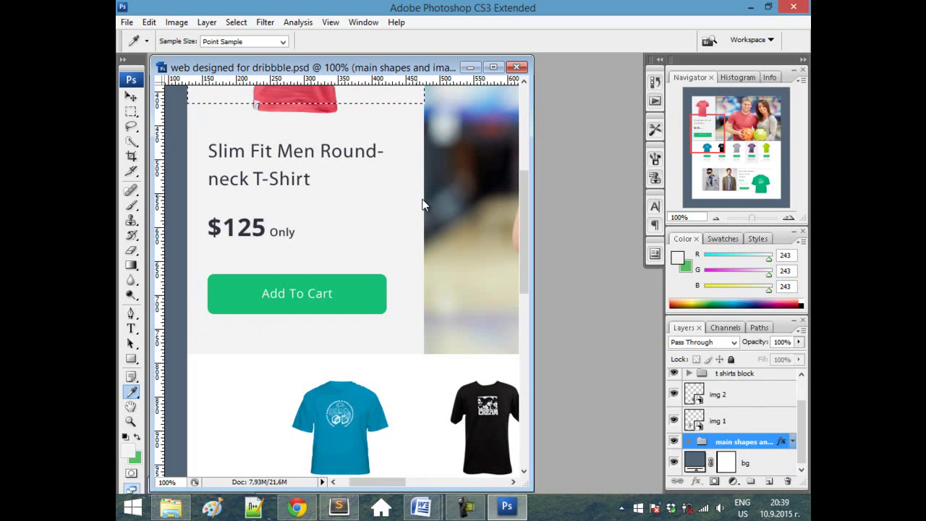
- Step back through the mockup's edit history to restore the original "Slim Fit Men Roundneck T-Shirt" product title
{"action": "left_click", "coordinate": [727, 421]}
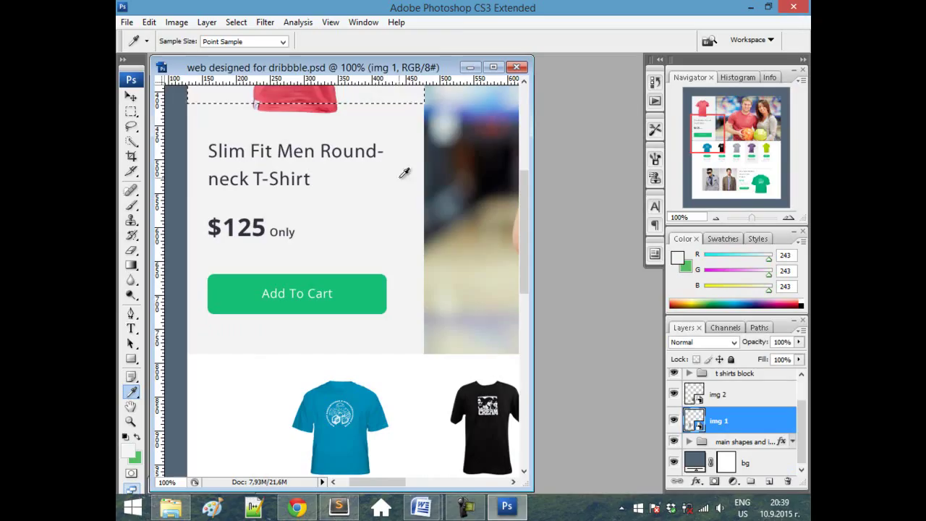
{"action": "left_click", "coordinate": [133, 99]}
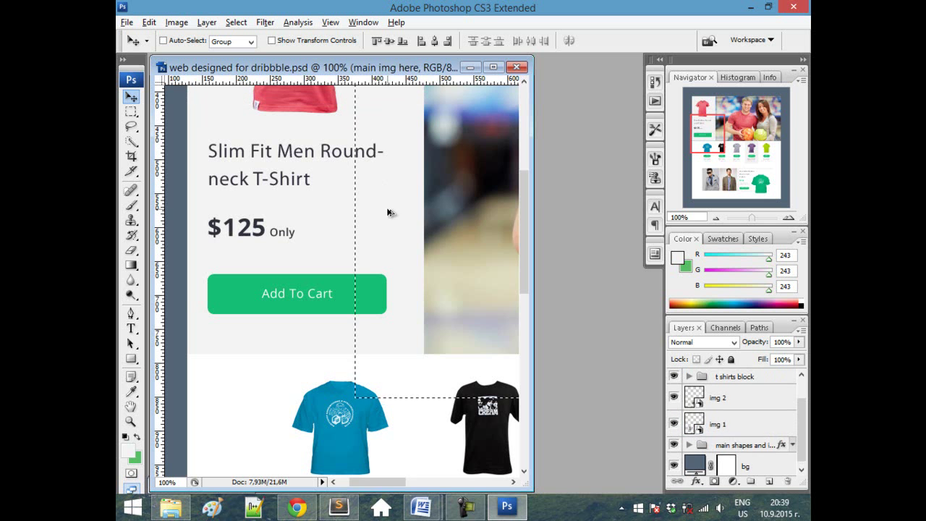
{"action": "key", "text": "ctrl+alt+z"}
{"action": "key", "text": "ctrl+alt+z"}
{"action": "key", "text": "ctrl+alt+z"}
{"action": "key", "text": "ctrl+alt+z"}
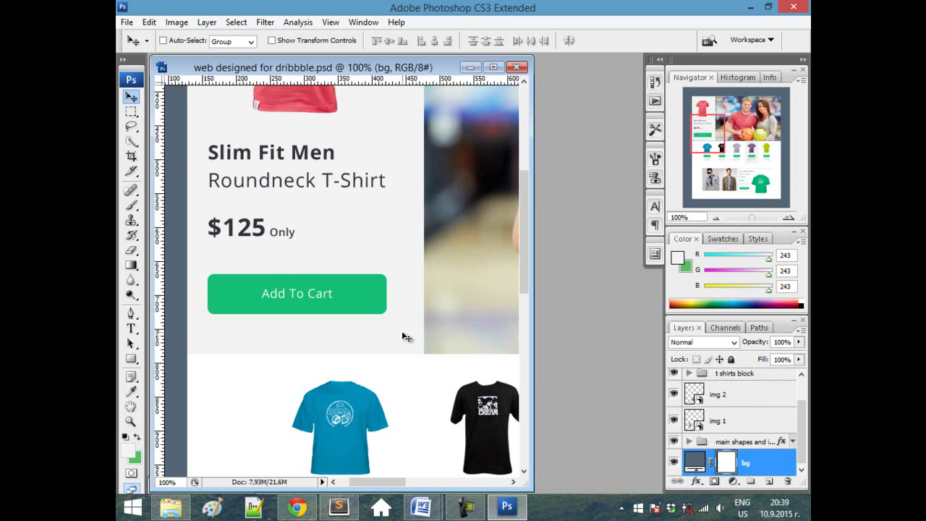
- Sample the gray sidebar background beside the $125 price with the Eyedropper and inspect the foreground color in the Color Picker
{"action": "left_click", "coordinate": [131, 391]}
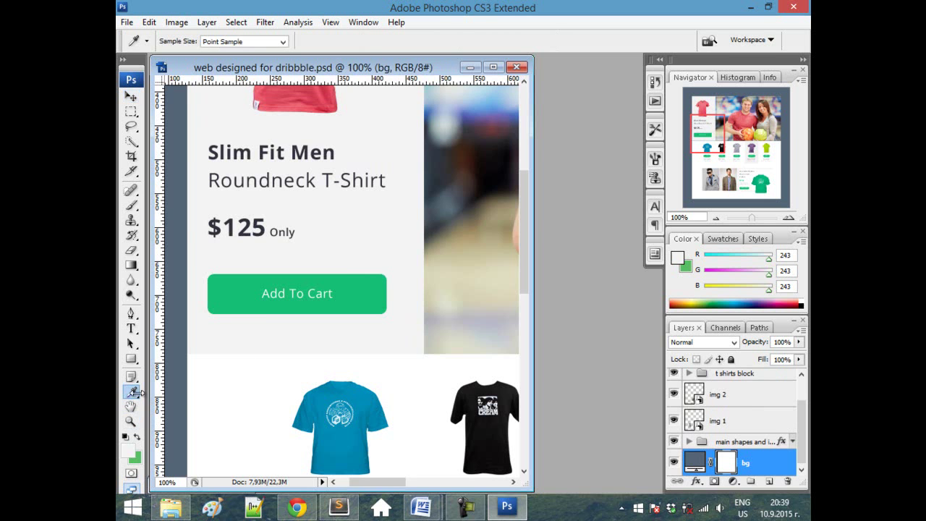
{"action": "right_click", "coordinate": [394, 242]}
{"action": "left_click", "coordinate": [390, 230]}
{"action": "left_click", "coordinate": [681, 259]}
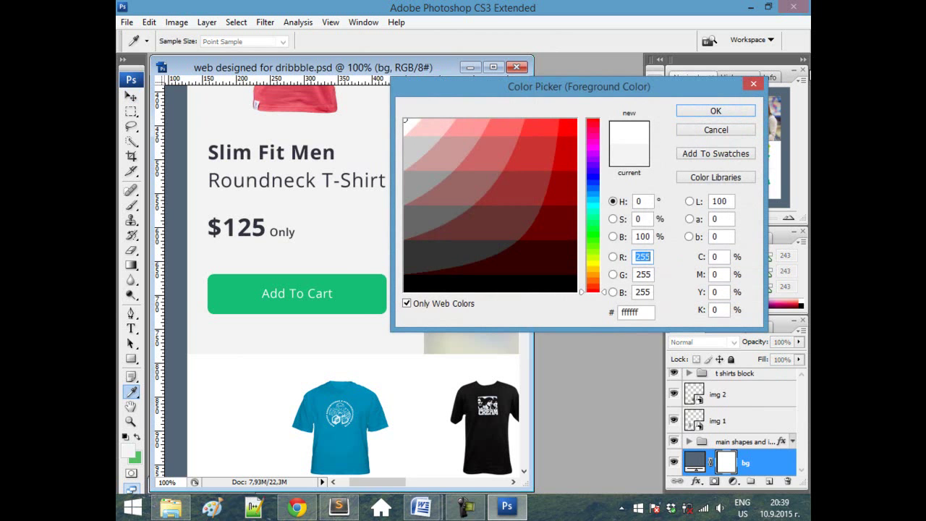
{"action": "left_click", "coordinate": [753, 83]}
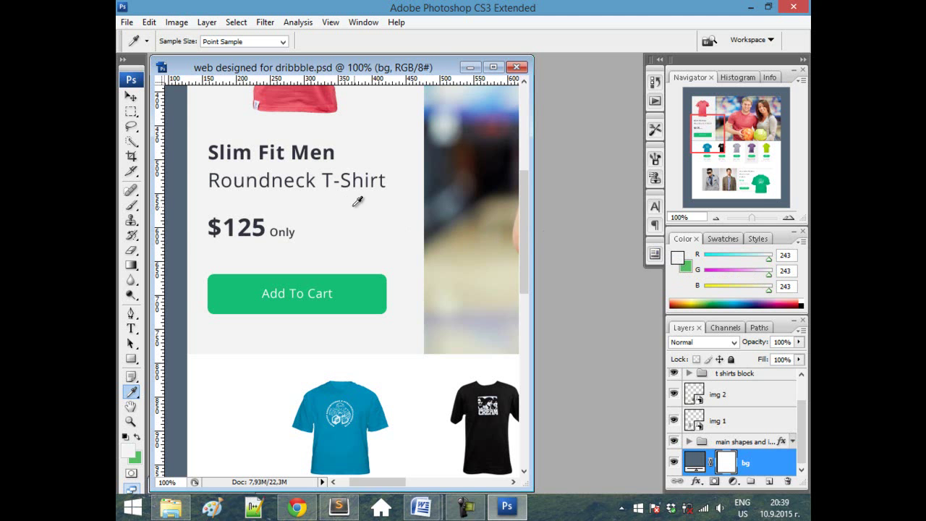
- Inspect the sampled color in the Color Picker with Only Web Colors turned off, and return to the mockup's sidebar with the Eyedropper active
{"action": "left_click", "coordinate": [677, 257]}
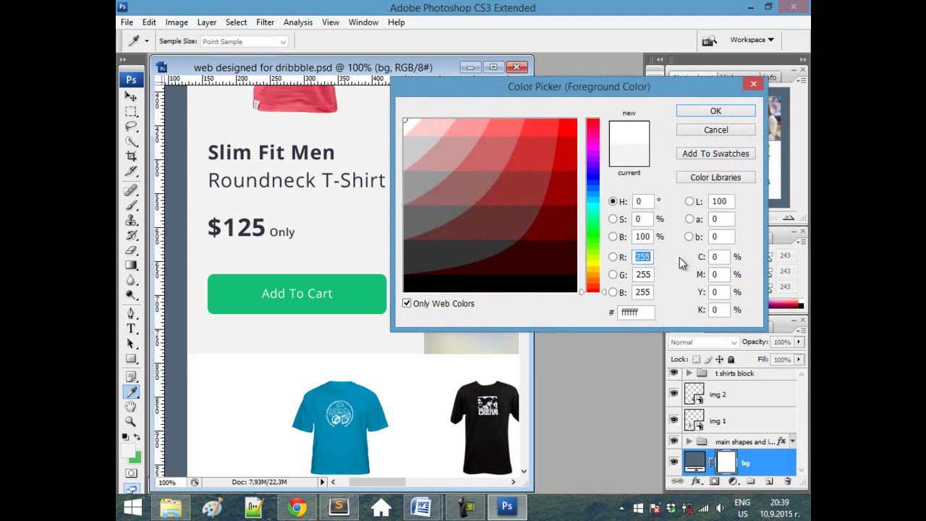
{"action": "left_click", "coordinate": [407, 303]}
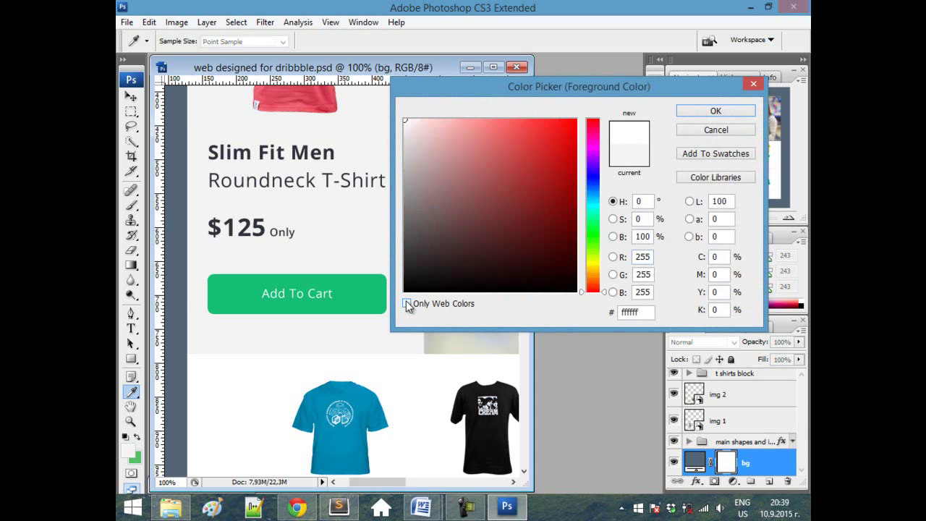
{"action": "left_click", "coordinate": [754, 86]}
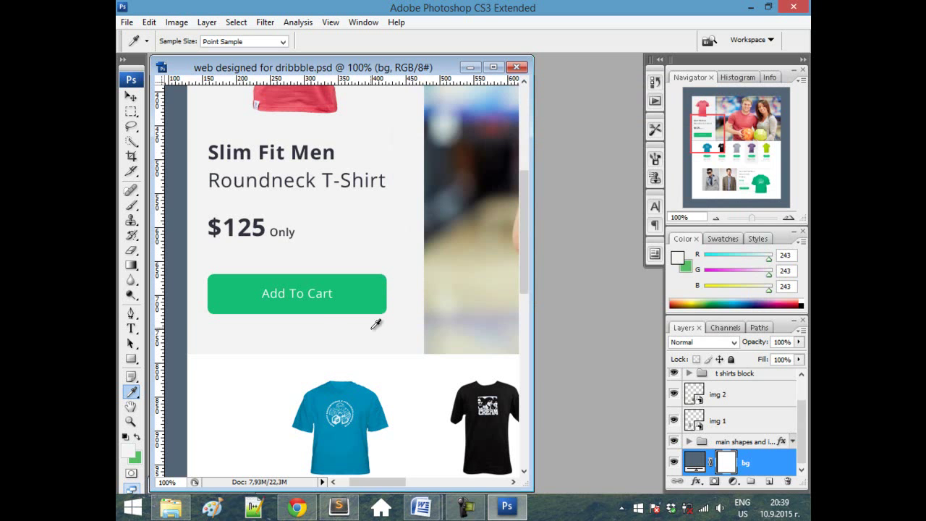
{"action": "left_click", "coordinate": [135, 392]}
{"action": "scroll", "coordinate": [353, 181], "scroll_direction": "up", "scroll_amount": 2}
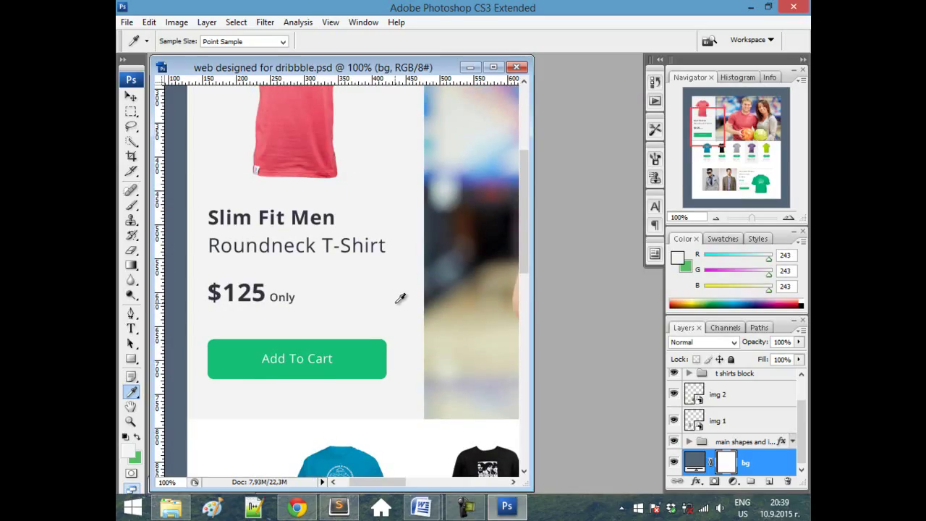
- Switch to Sublime Text, add background-color: #f3f3f3; to the #left-sidebar rule, and save style.css
{"action": "left_click", "coordinate": [351, 508]}
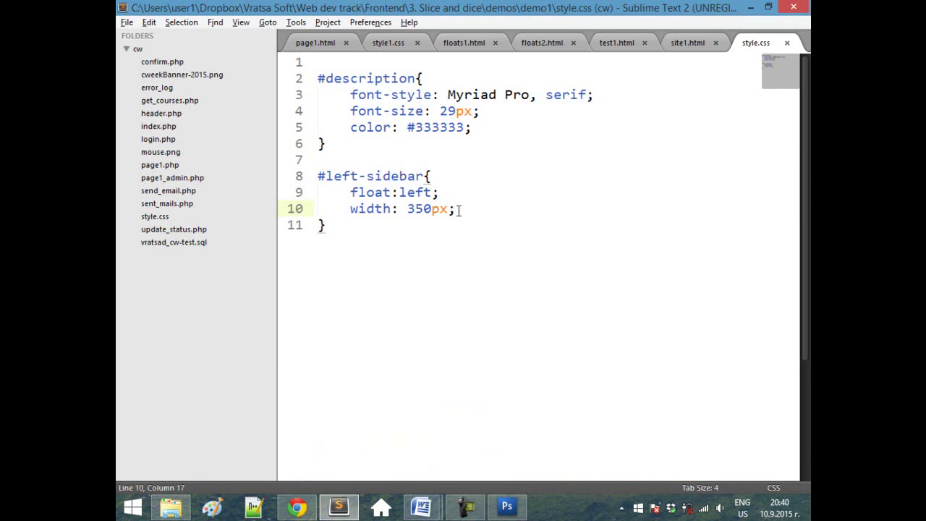
{"action": "key", "text": "Return"}
{"action": "type", "text": "back"}
{"action": "key", "text": "Return"}
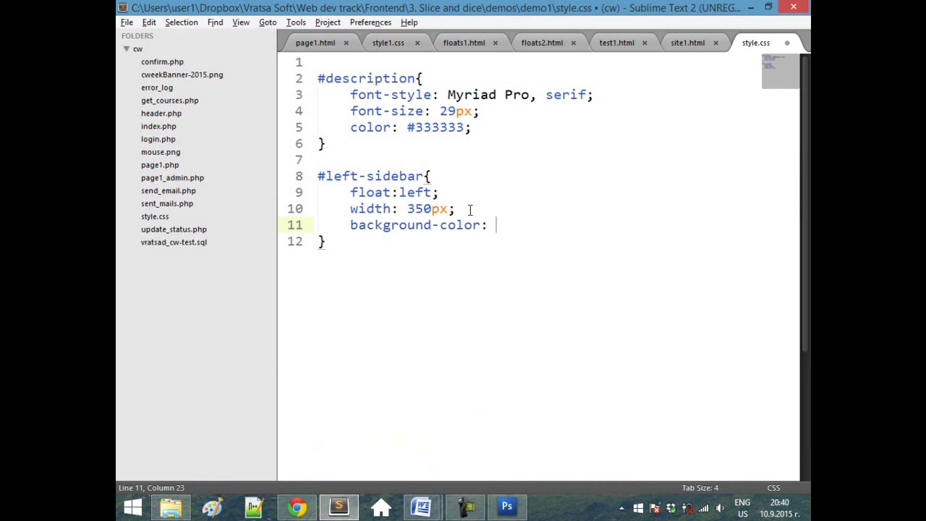
{"action": "type", "text": "#f3f3f3;"}
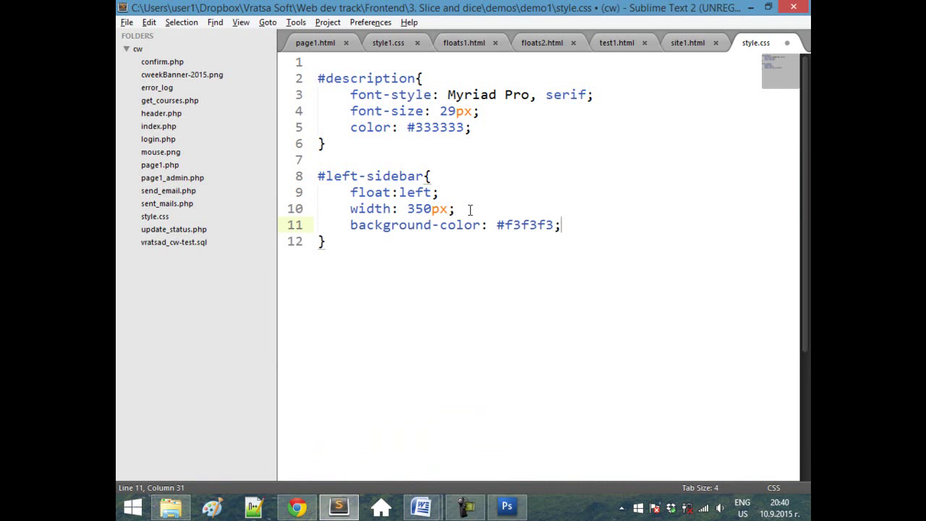
{"action": "key", "text": "ctrl+s"}
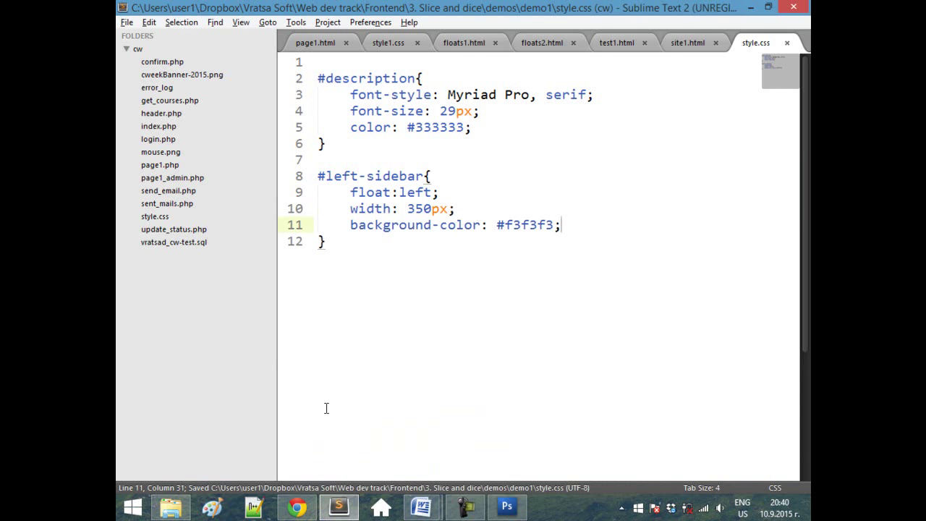
- Switch to Photoshop, expand the item description group inside item description left, and open the "$125 Only" text layer for editing
{"action": "left_click", "coordinate": [506, 507]}
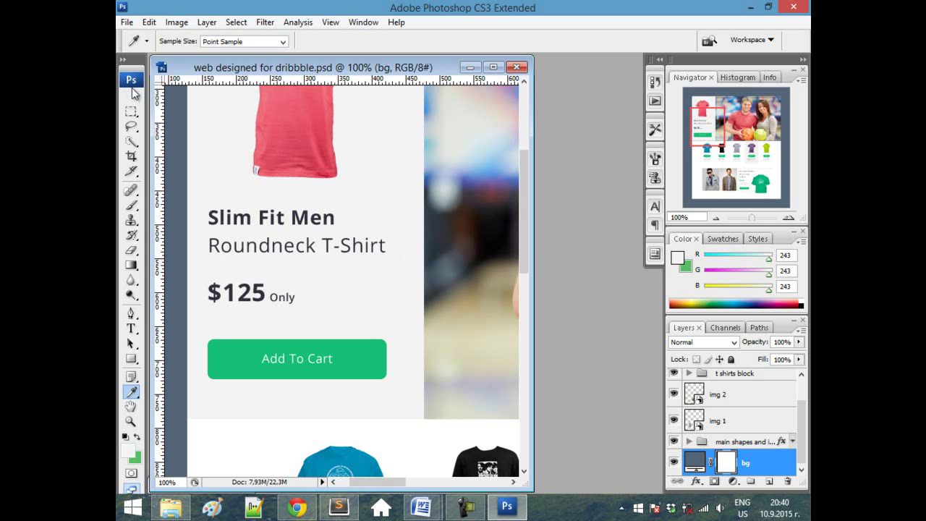
{"action": "scroll", "coordinate": [737, 434], "scroll_direction": "up", "scroll_amount": 2}
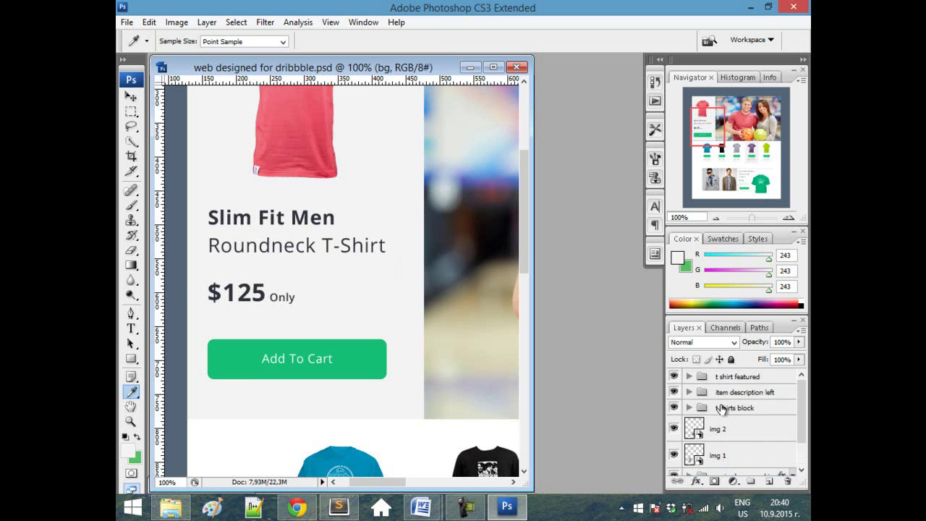
{"action": "left_click", "coordinate": [673, 391]}
{"action": "left_click", "coordinate": [673, 392]}
{"action": "left_click", "coordinate": [689, 391]}
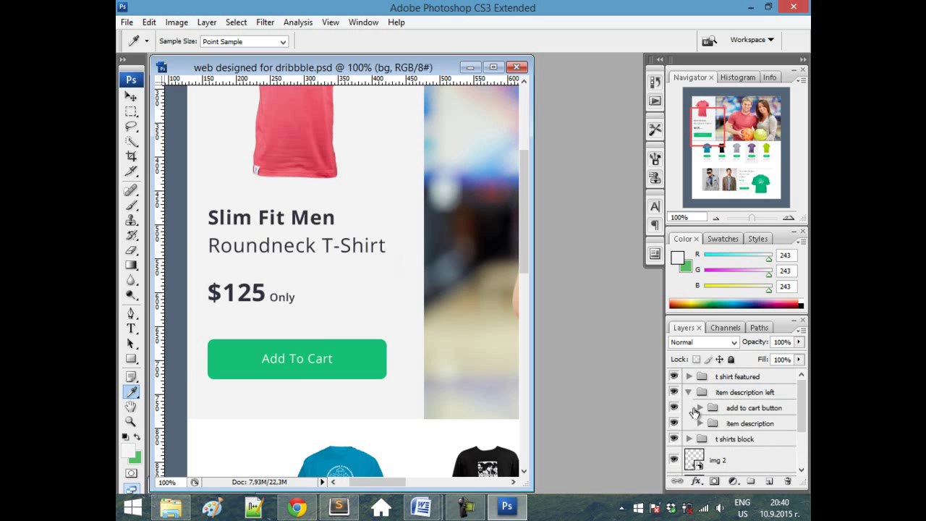
{"action": "left_click", "coordinate": [700, 423]}
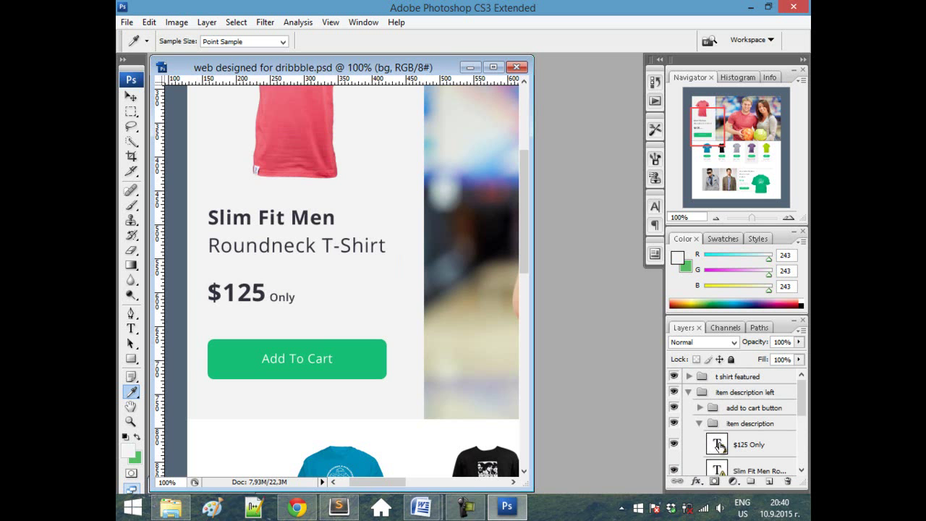
{"action": "double_click", "coordinate": [718, 445]}
{"action": "left_click", "coordinate": [425, 230]}
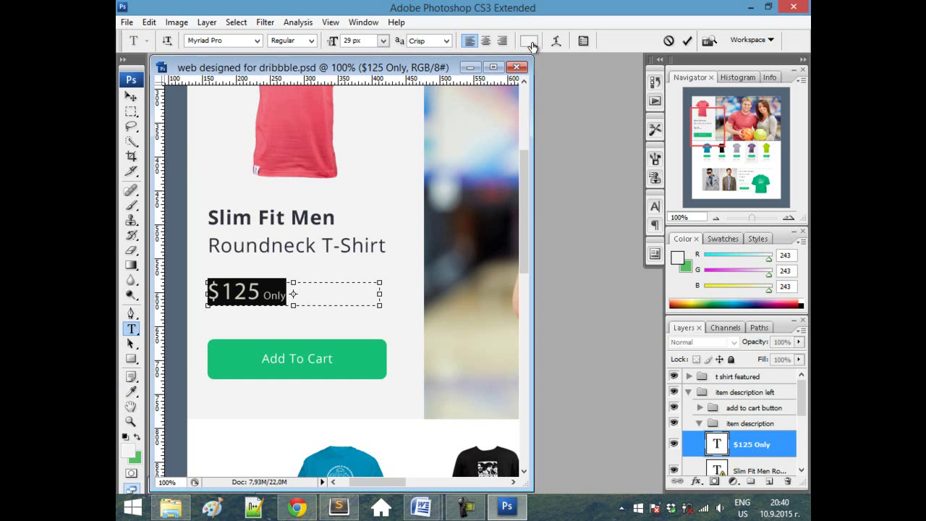
- Inspect the font sizes of the "$125" and "Only" parts of the price text separately
{"action": "left_click", "coordinate": [262, 291]}
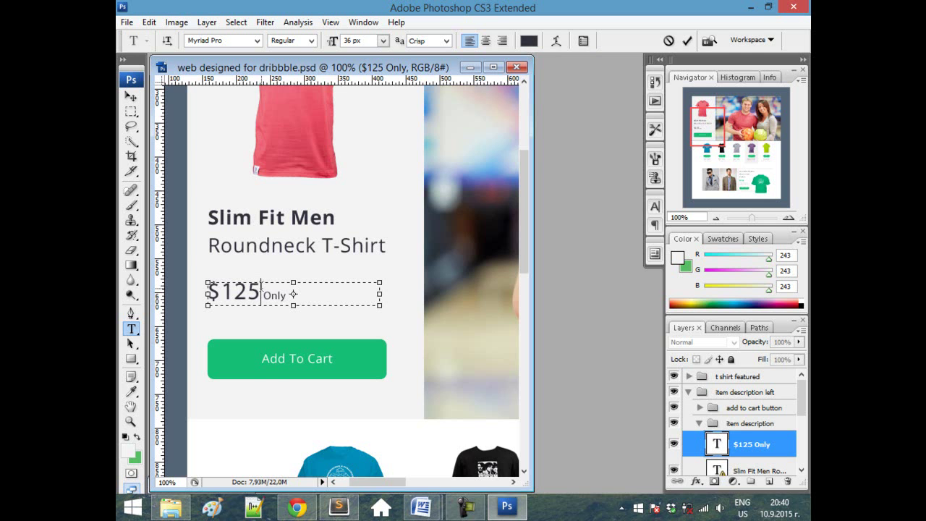
{"action": "double_click", "coordinate": [718, 444]}
{"action": "double_click", "coordinate": [718, 444]}
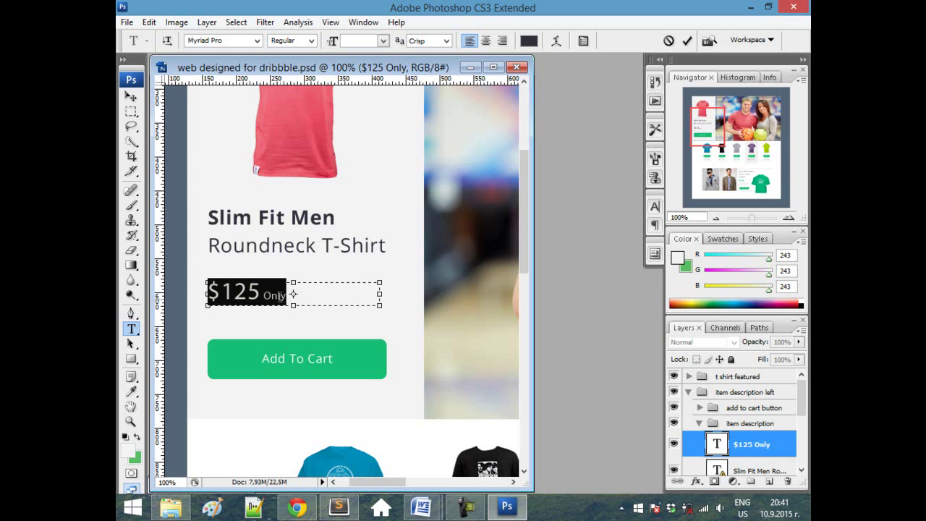
{"action": "left_click_drag", "start_coordinate": [260, 291], "coordinate": [287, 293]}
{"action": "left_click", "coordinate": [278, 291]}
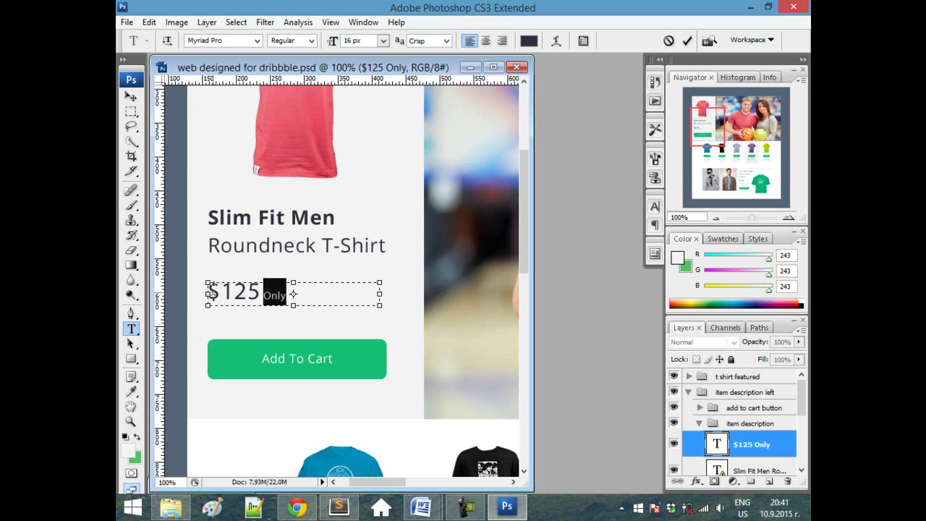
{"action": "left_click", "coordinate": [259, 292]}
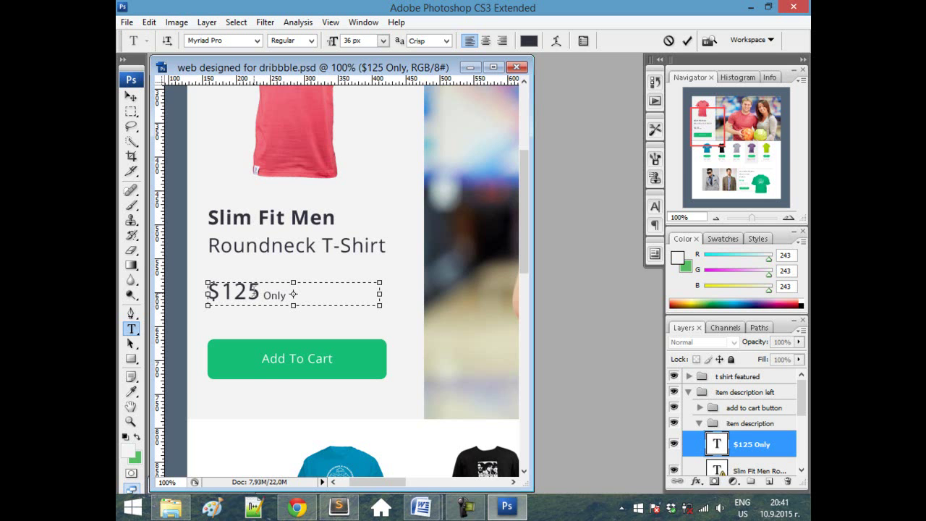
{"action": "left_click_drag", "start_coordinate": [270, 292], "coordinate": [288, 293]}
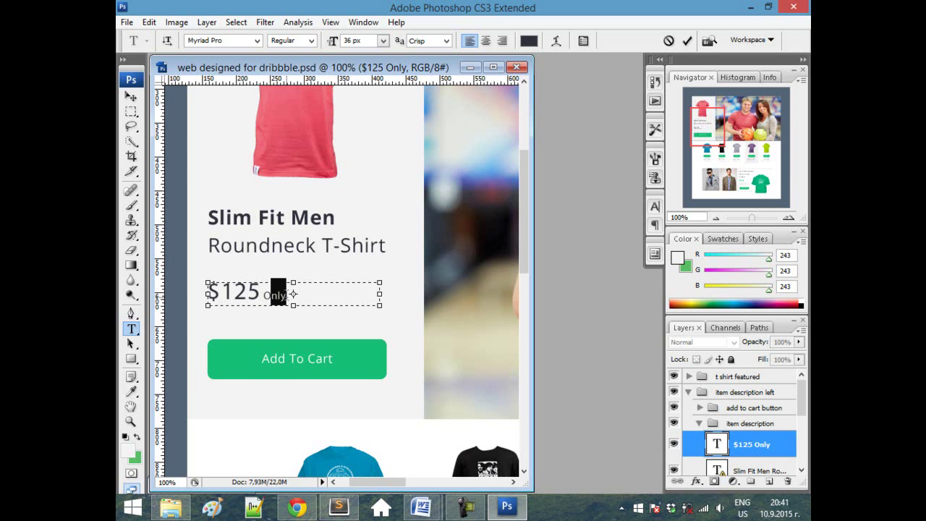
{"action": "left_click", "coordinate": [280, 293]}
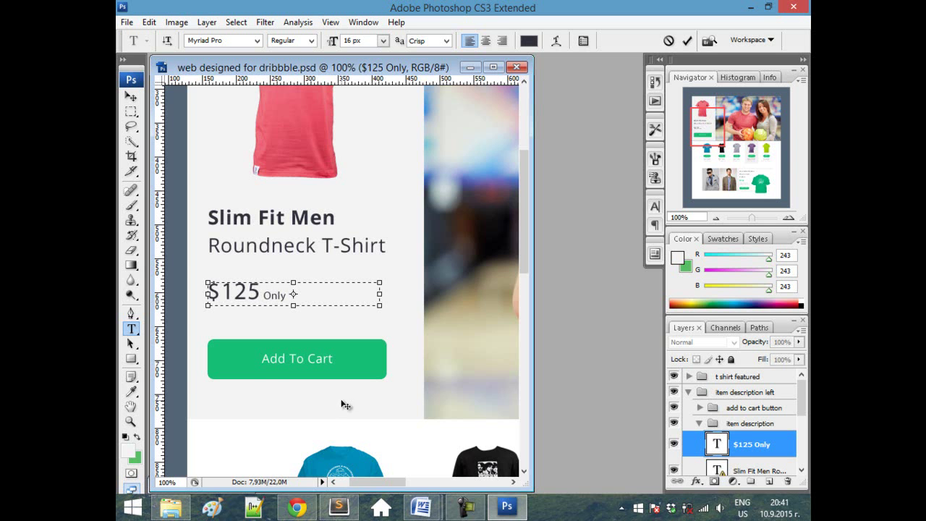
{"action": "left_click", "coordinate": [282, 296]}
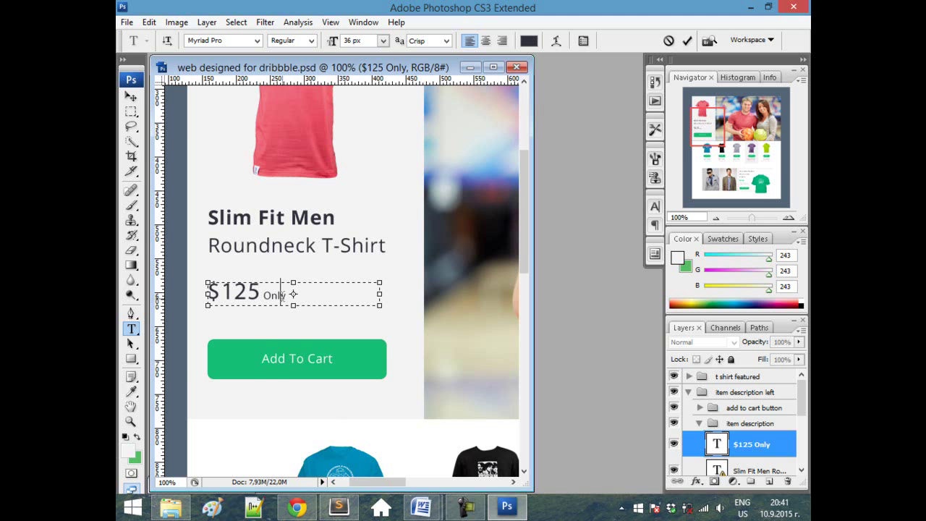
- Switch to site1.html in Sublime Text and put $125 and <span> Only </span> on separate lines inside the price div
{"action": "left_click", "coordinate": [338, 506]}
{"action": "left_click", "coordinate": [680, 43]}
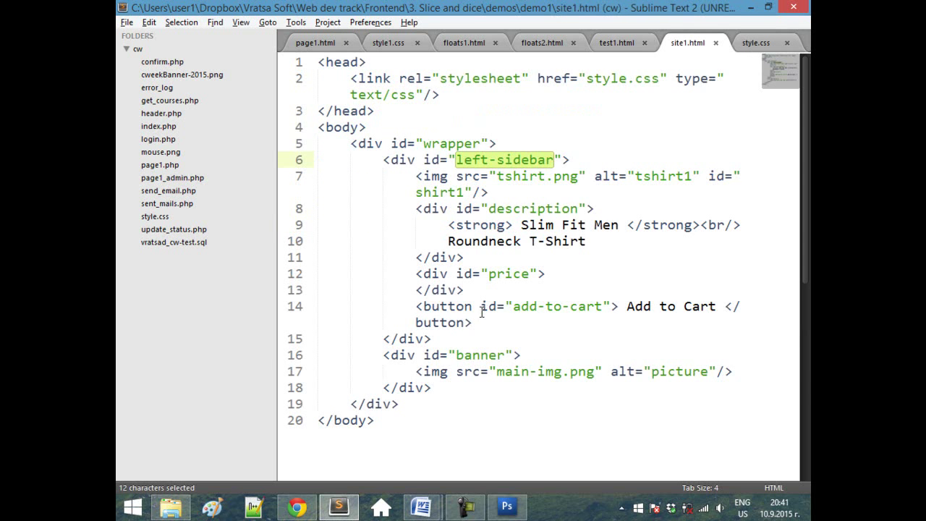
{"action": "left_click", "coordinate": [494, 288]}
{"action": "left_click", "coordinate": [561, 274]}
{"action": "key", "text": "Return"}
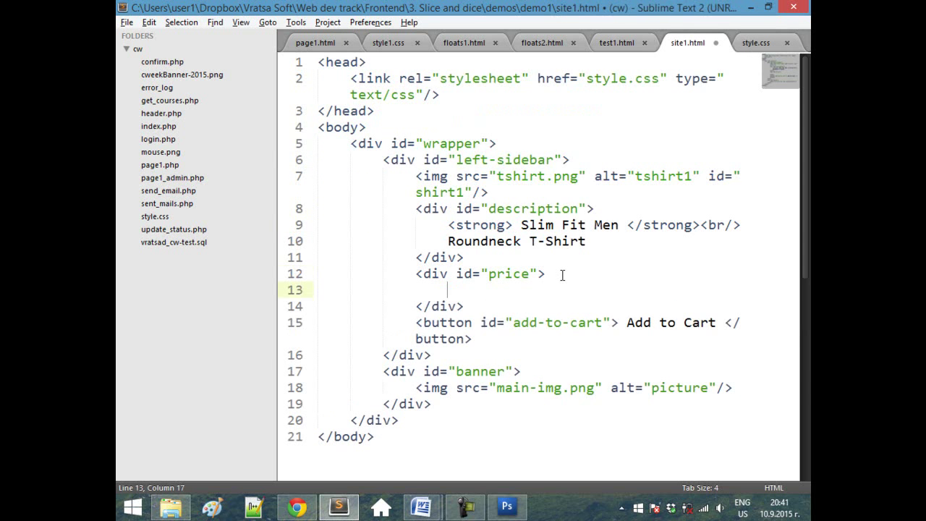
{"action": "type", "text": "$125"}
{"action": "key", "text": "Return"}
{"action": "type", "text": "<"}
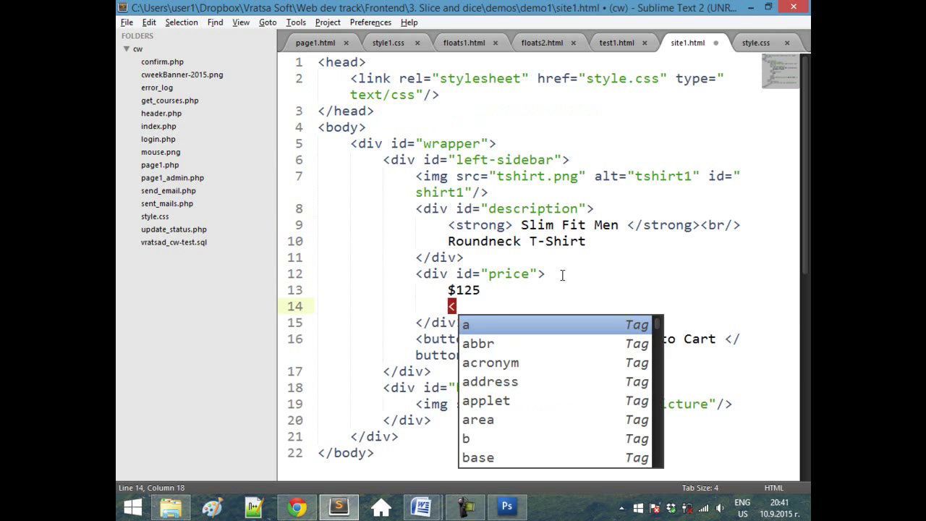
{"action": "type", "text": "span"}
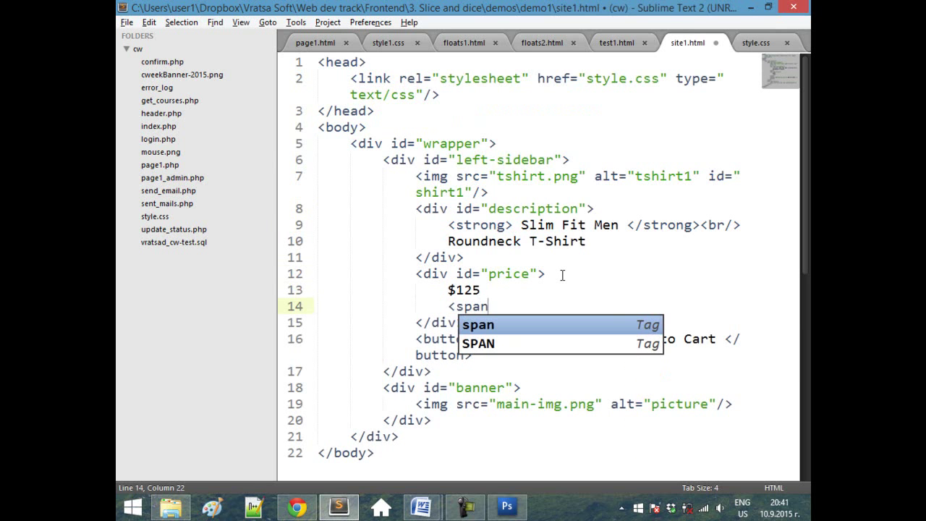
{"action": "type", "text": "> Only"}
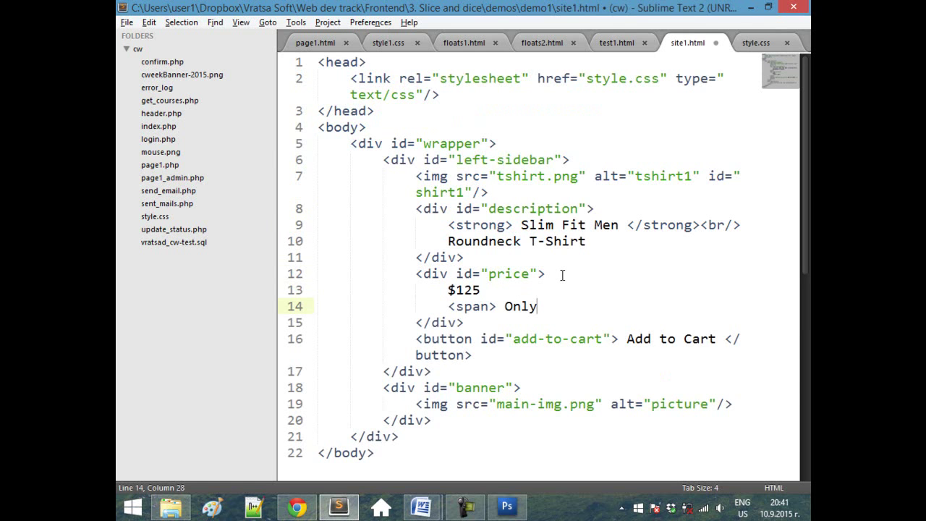
{"action": "type", "text": " </span>"}
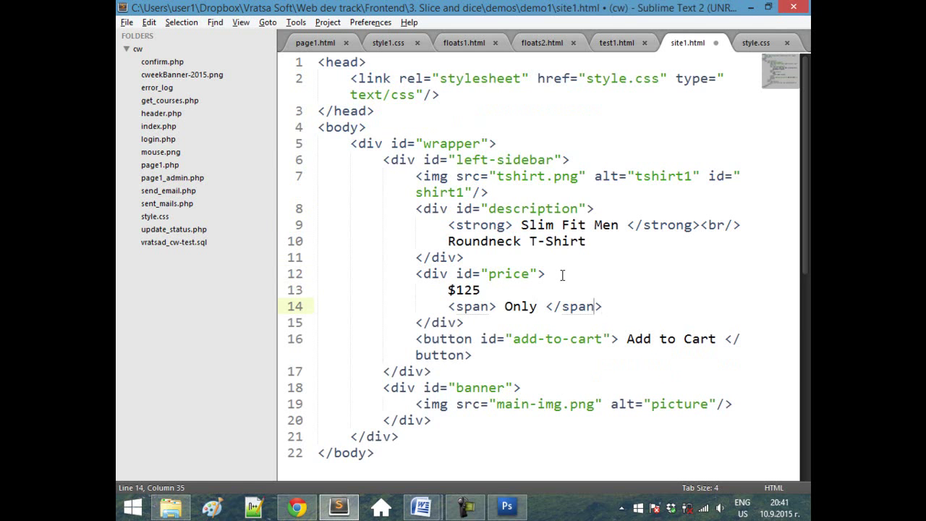
- Give the span around "Only" the attribute id="only" and save site1.html
{"action": "type", "text": " id=\""}
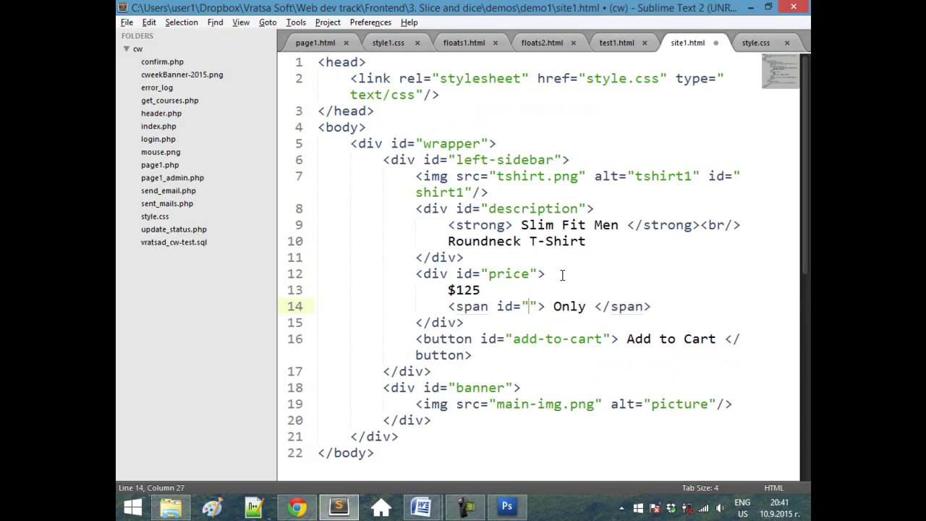
{"action": "type", "text": "onlly"}
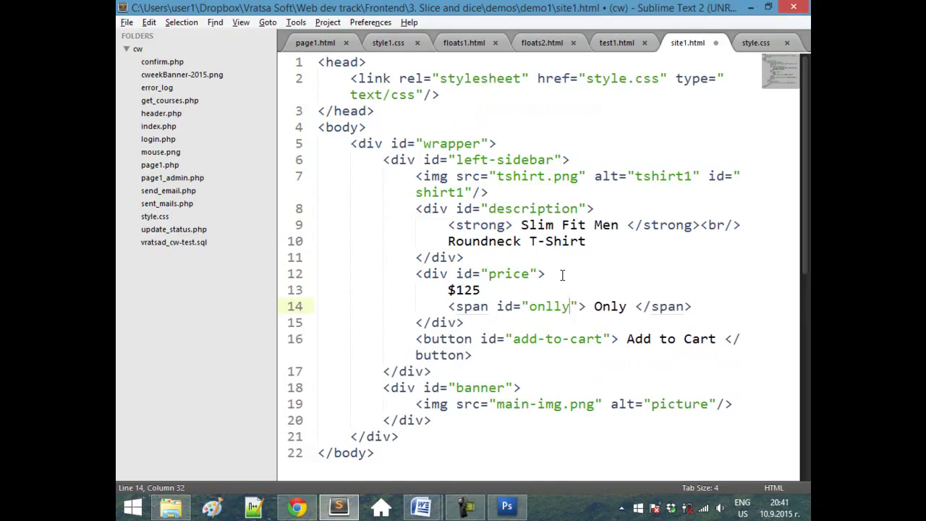
{"action": "key", "text": "BackSpace"}
{"action": "key", "text": "ctrl+s"}
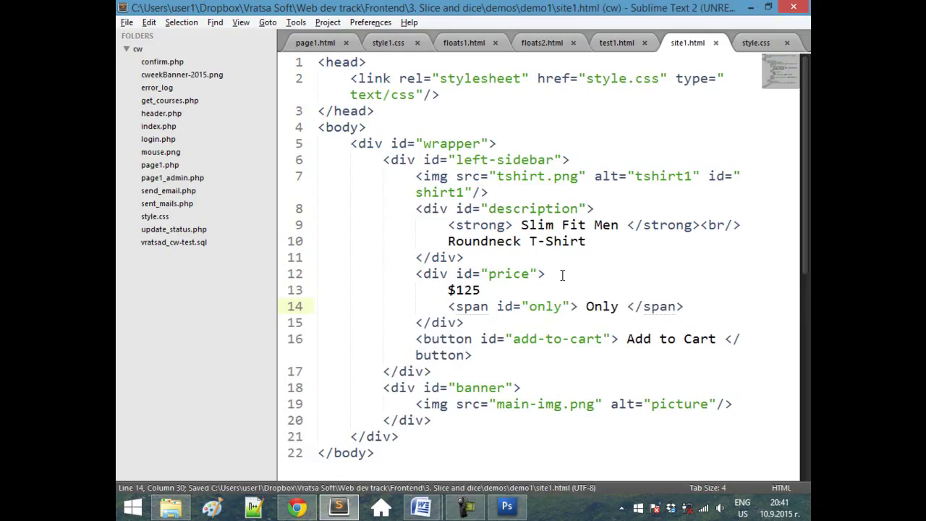
- Add a #price rule with font-size: 36px; below the #left-sidebar rule in style.css
{"action": "double_click", "coordinate": [507, 278]}
{"action": "key", "text": "ctrl+c"}
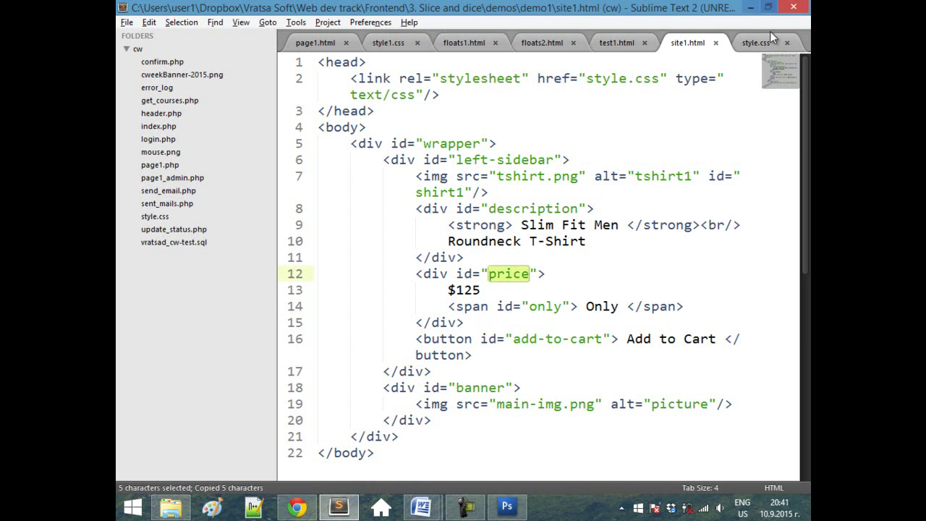
{"action": "key", "text": "ctrl+Page_Down"}
{"action": "left_click", "coordinate": [357, 258]}
{"action": "key", "text": "Return"}
{"action": "key", "text": "Return"}
{"action": "type", "text": "#price{"}
{"action": "key", "text": "Return"}
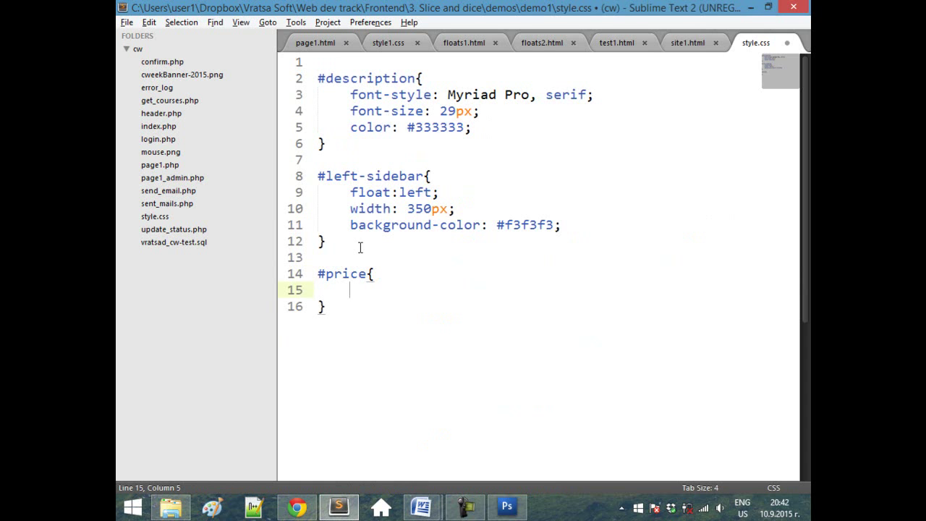
{"action": "type", "text": "font"}
{"action": "key", "text": "Down"}
{"action": "key", "text": "Return"}
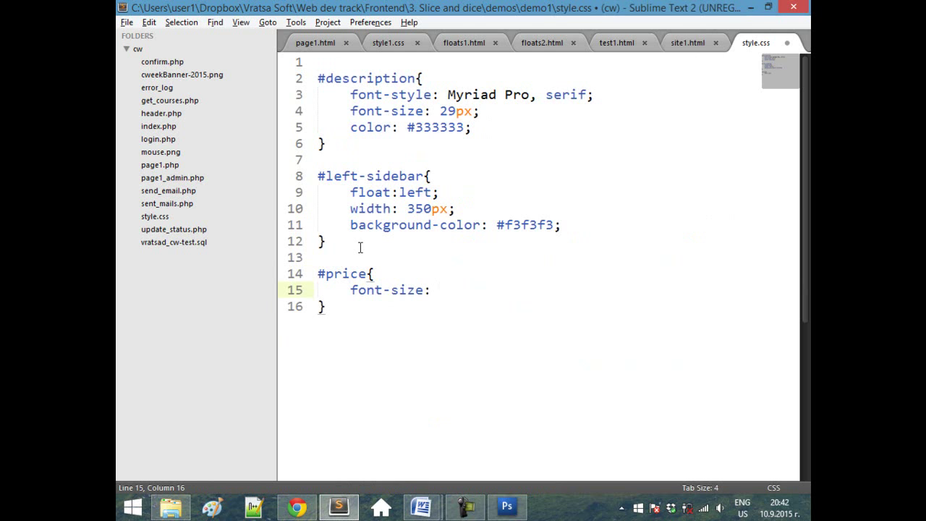
{"action": "type", "text": "36px;"}
- Add an #only rule containing #font-size: 16px; below the #price rule and save style.css
{"action": "key", "text": "Down"}
{"action": "key", "text": "Return"}
{"action": "key", "text": "Return"}
{"action": "type", "text": "#on"}
{"action": "type", "text": "lyP"}
{"action": "key", "text": "Return"}
{"action": "key", "text": "BackSpace"}
{"action": "key", "text": "BackSpace"}
{"action": "type", "text": "{"}
{"action": "key", "text": "Return"}
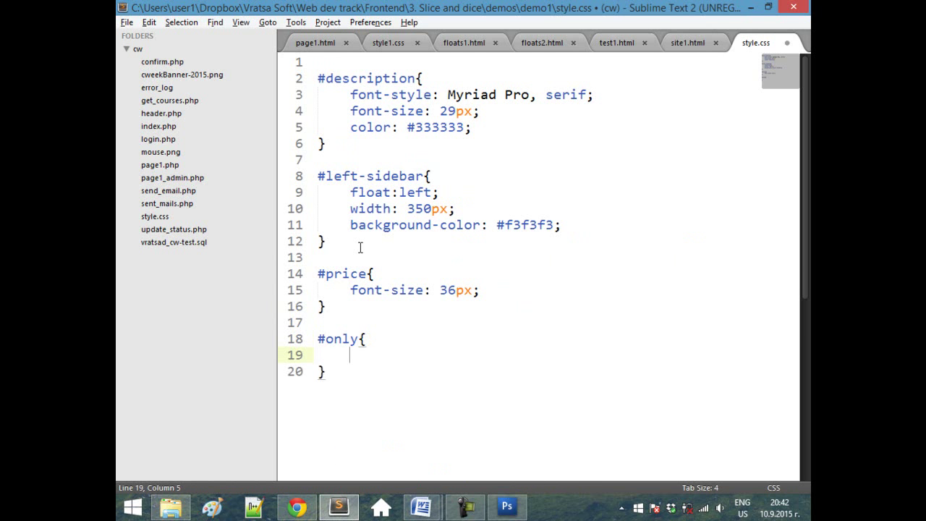
{"action": "type", "text": "#fon"}
{"action": "key", "text": "Return"}
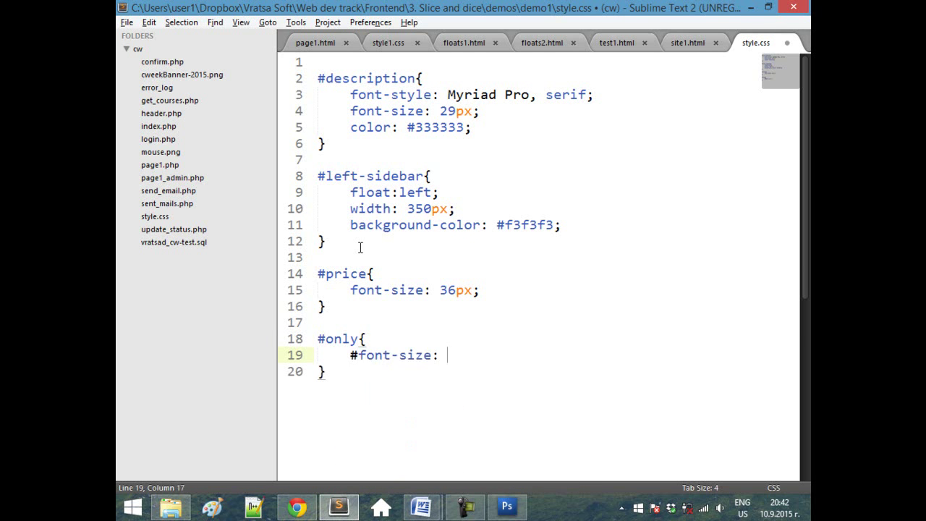
{"action": "type", "text": "16px"}
{"action": "key", "text": "ctrl+s"}
{"action": "key", "text": "ctrl+s"}
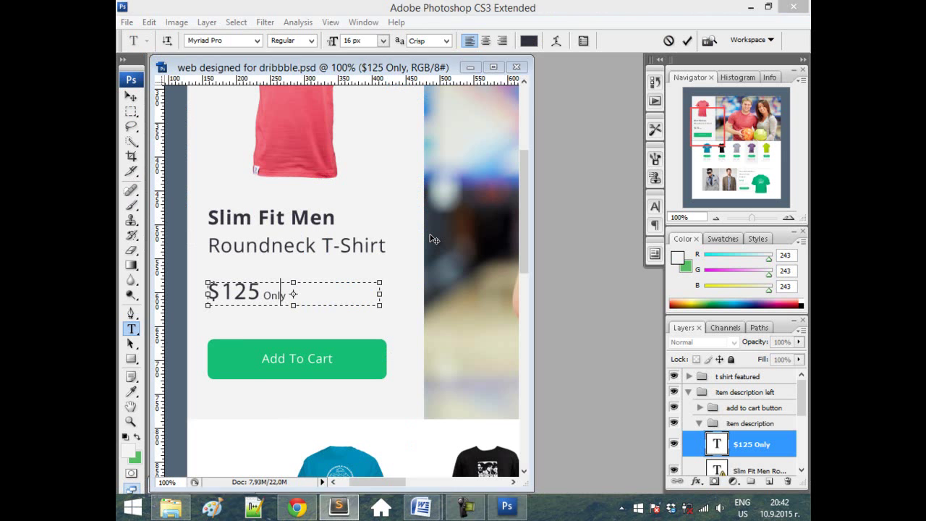
- Switch to Photoshop and view the price text within the mockup's overall layout at 50% zoom
{"action": "key", "text": "alt+Tab"}
{"action": "scroll", "coordinate": [318, 293], "scroll_direction": "right", "scroll_amount": 3}
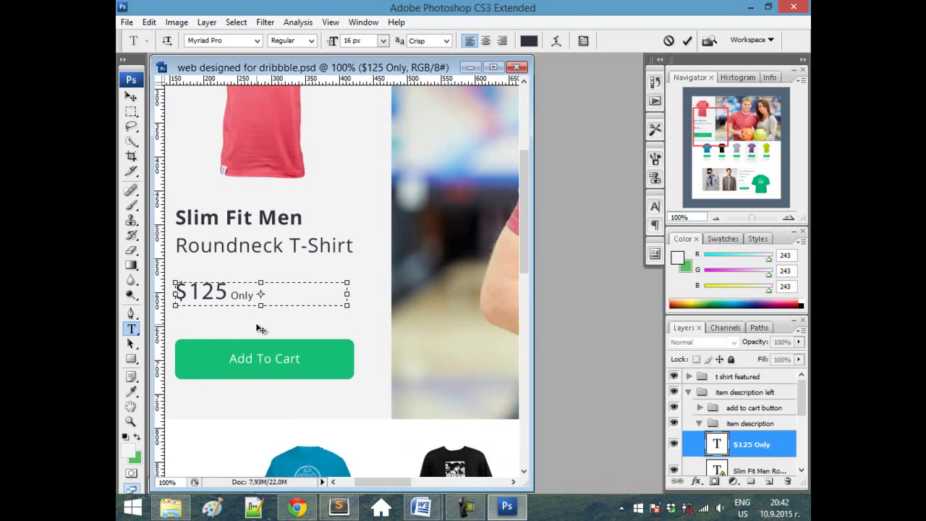
{"action": "scroll", "coordinate": [257, 329], "scroll_direction": "down", "scroll_amount": 2}
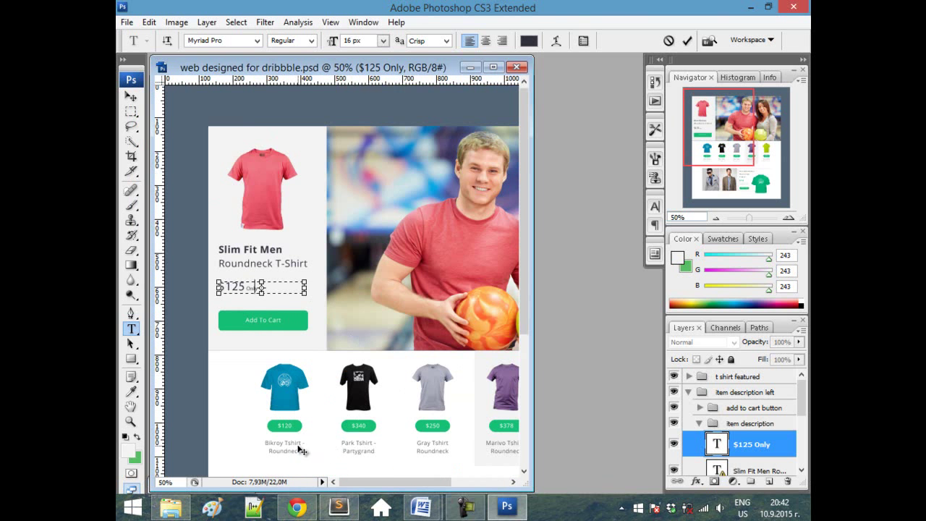
- Back in Sublime Text, move color: #333333; from the #description rule into a new body rule atop style.css and save
{"action": "key", "text": "alt+Tab"}
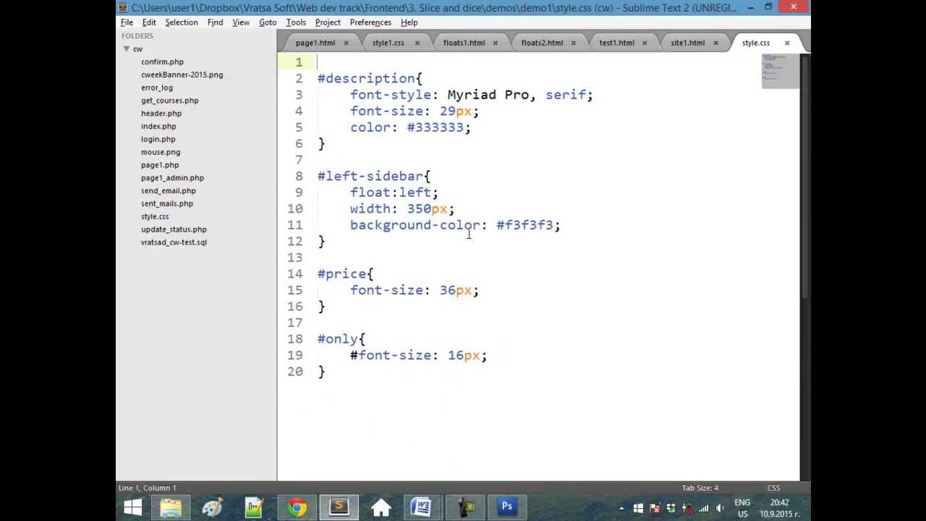
{"action": "key", "text": "Return"}
{"action": "key", "text": "Up"}
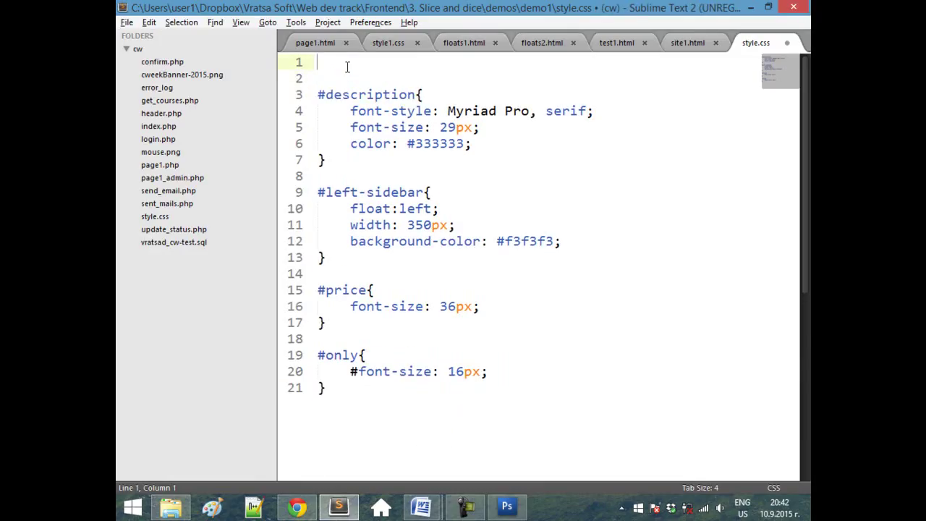
{"action": "type", "text": "body{"}
{"action": "key", "text": "Return"}
{"action": "left_click_drag", "start_coordinate": [350, 176], "coordinate": [472, 176]}
{"action": "left_click_drag", "start_coordinate": [408, 175], "coordinate": [392, 80]}
{"action": "left_click", "coordinate": [416, 106]}
{"action": "key", "text": "ctrl+s"}
- Switch to Chrome and reload the shop page to check the sidebar background and price text
{"action": "key", "text": "alt+Tab"}
{"action": "left_click", "coordinate": [298, 508]}
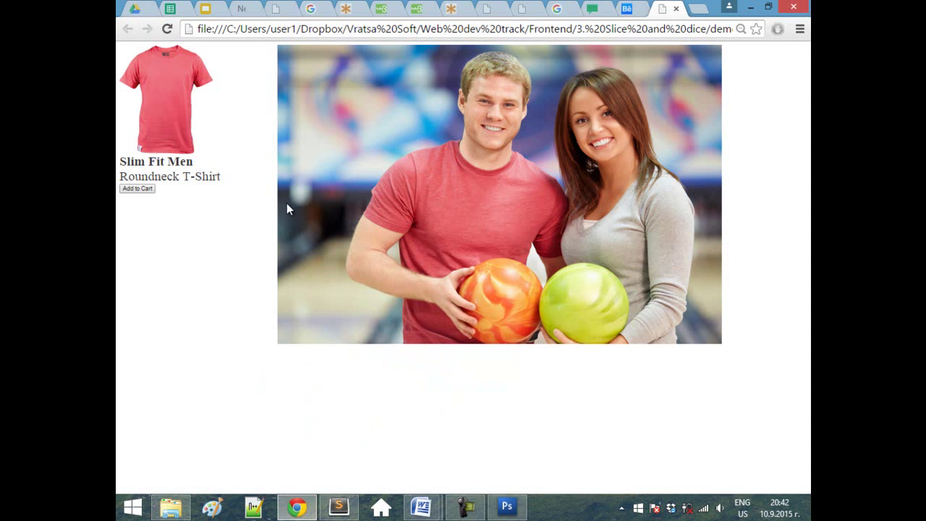
{"action": "key", "text": "F5"}
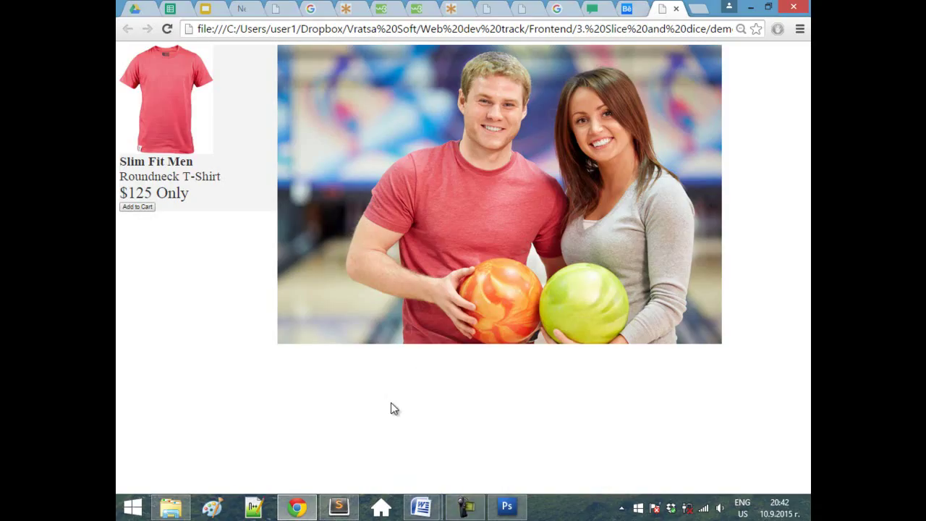
- Return to style.css in Sublime Text, remove the stray # before font-size in the #only rule, and save
{"action": "left_click", "coordinate": [339, 506]}
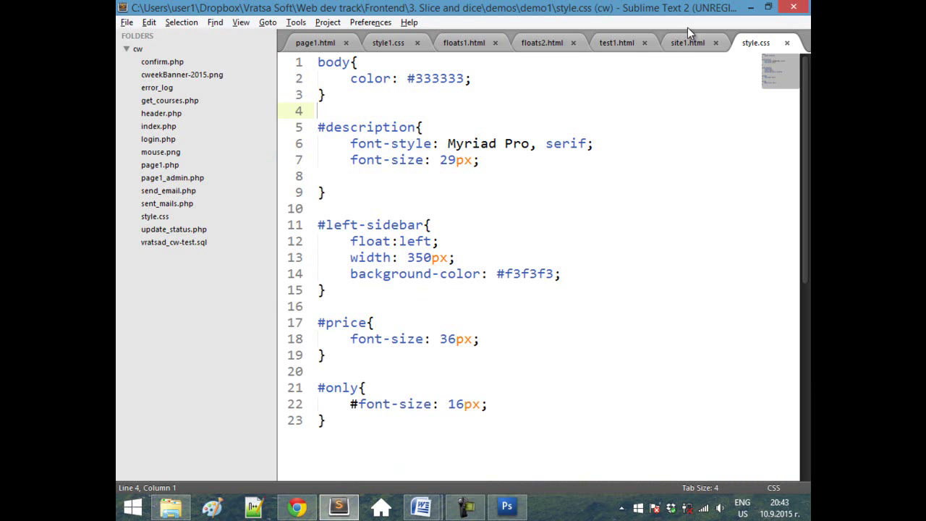
{"action": "left_click", "coordinate": [358, 405]}
{"action": "key", "text": "BackSpace"}
{"action": "key", "text": "ctrl+s"}
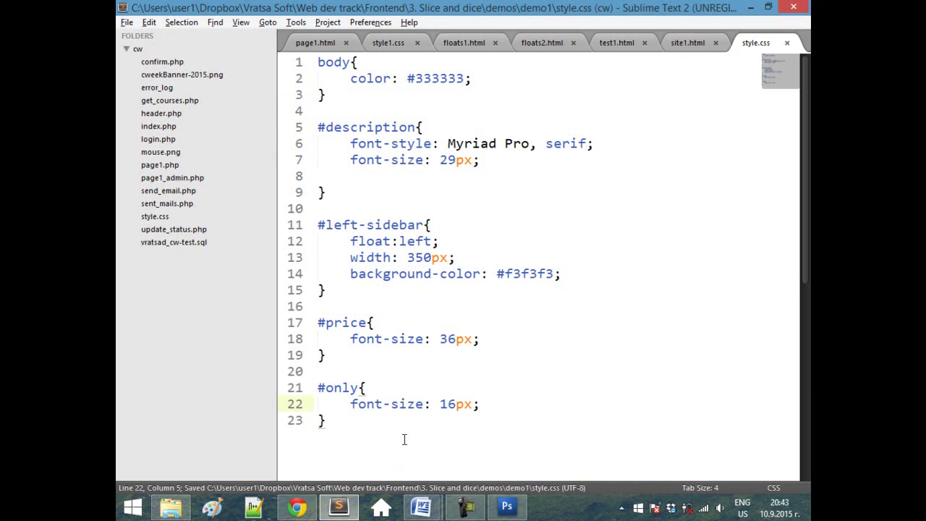
- Switch to Chrome and reload the shop page to check the size of the word Only beside the price
{"action": "key", "text": "alt+Tab"}
{"action": "key", "text": "F5"}
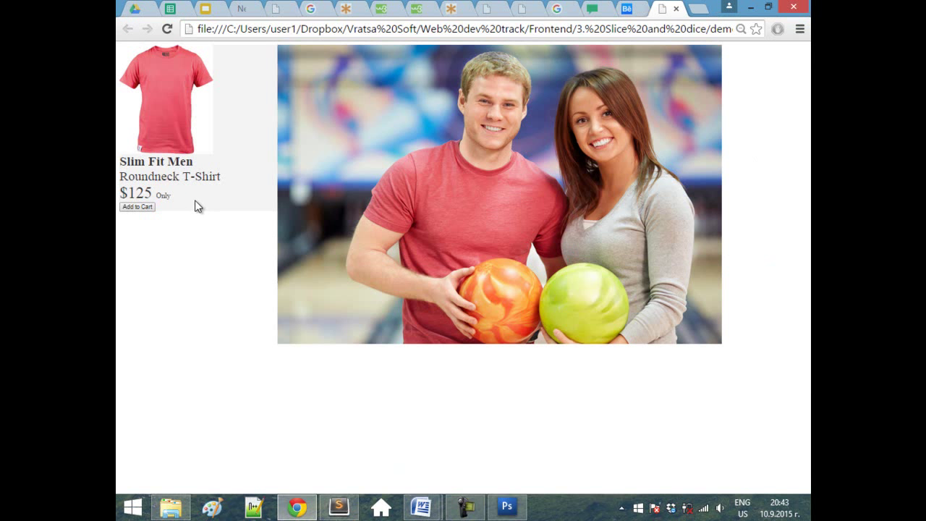
- Switch to Photoshop, marquee-select the mockup's left sidebar over its full height, and open the new document settings to read its pixel dimensions
{"action": "key", "text": "alt+Tab"}
{"action": "left_click", "coordinate": [506, 507]}
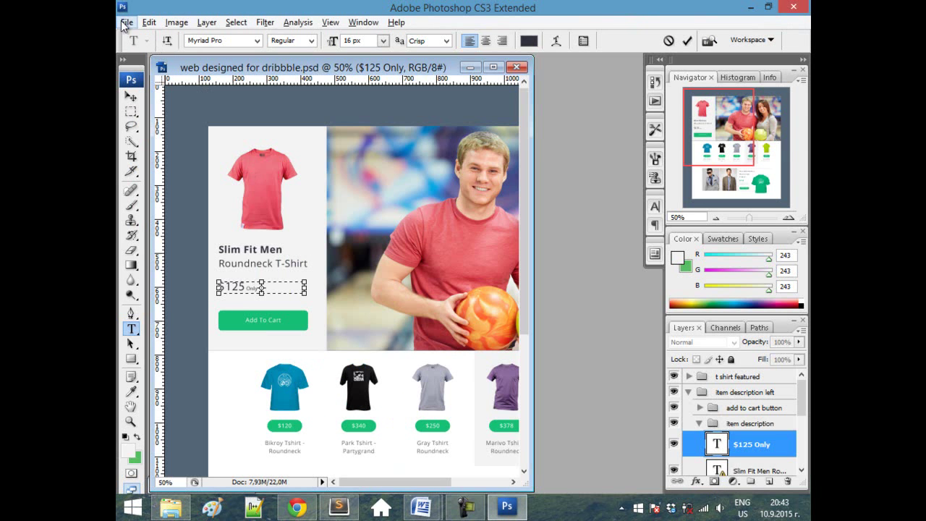
{"action": "left_click", "coordinate": [131, 111]}
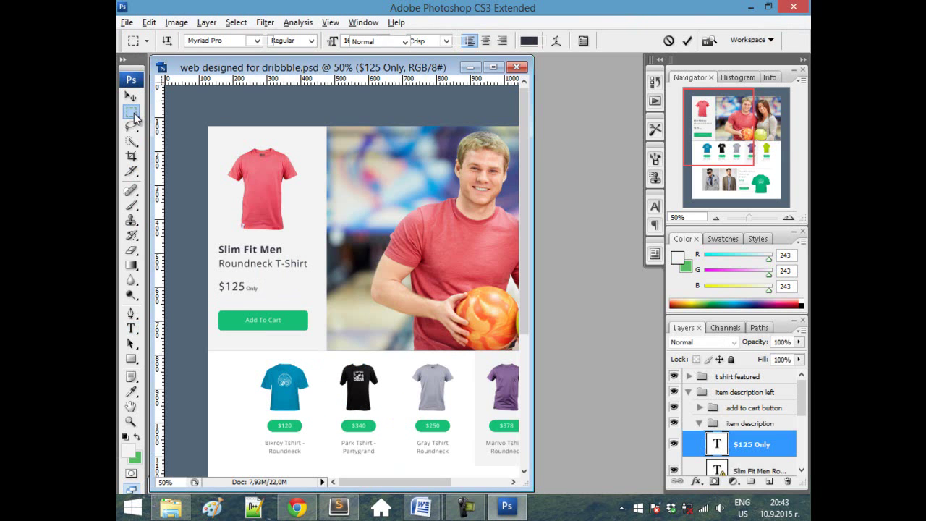
{"action": "left_click", "coordinate": [131, 421]}
{"action": "left_click", "coordinate": [253, 308]}
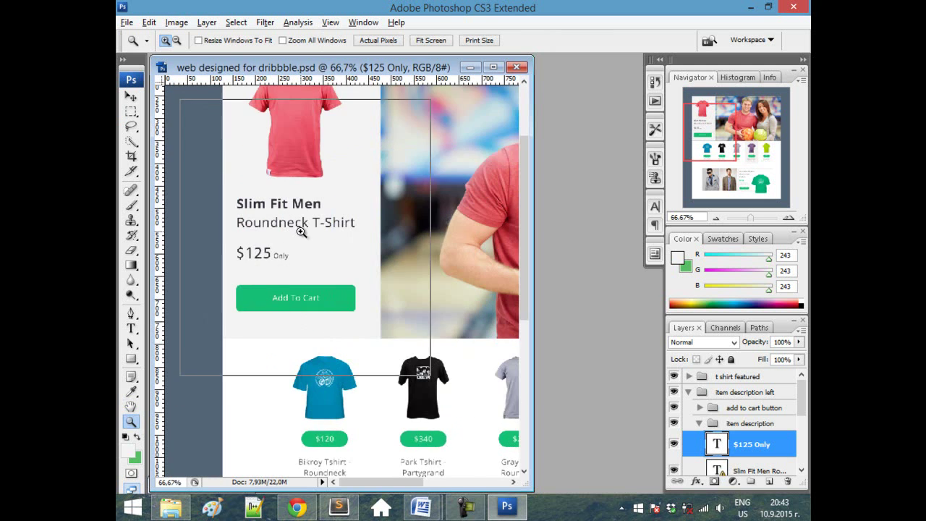
{"action": "left_click", "coordinate": [337, 242]}
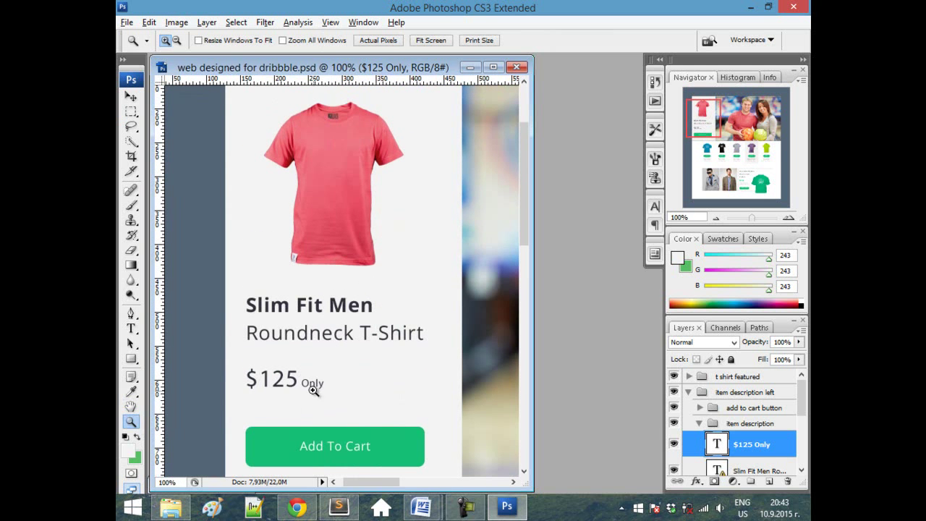
{"action": "scroll", "coordinate": [375, 347], "scroll_direction": "up", "scroll_amount": 1}
{"action": "scroll", "coordinate": [374, 347], "scroll_direction": "up", "scroll_amount": 1}
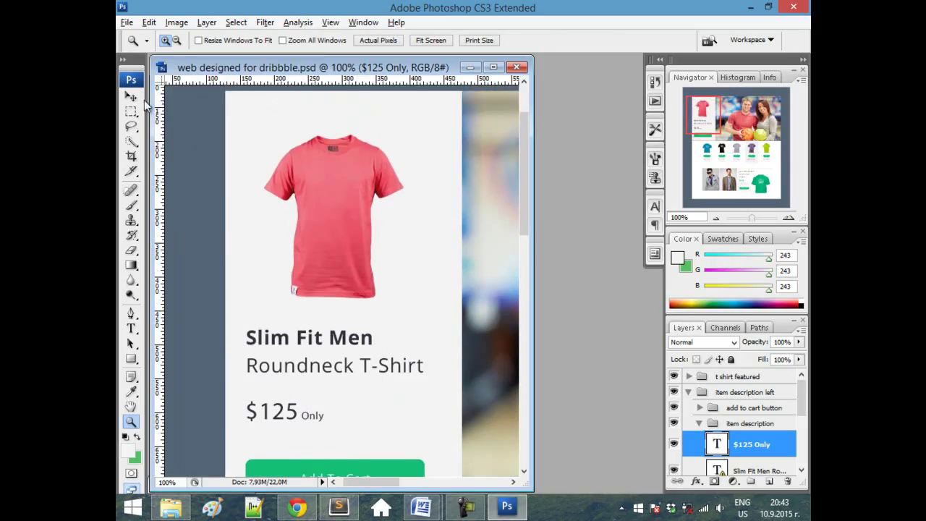
{"action": "left_click", "coordinate": [131, 112]}
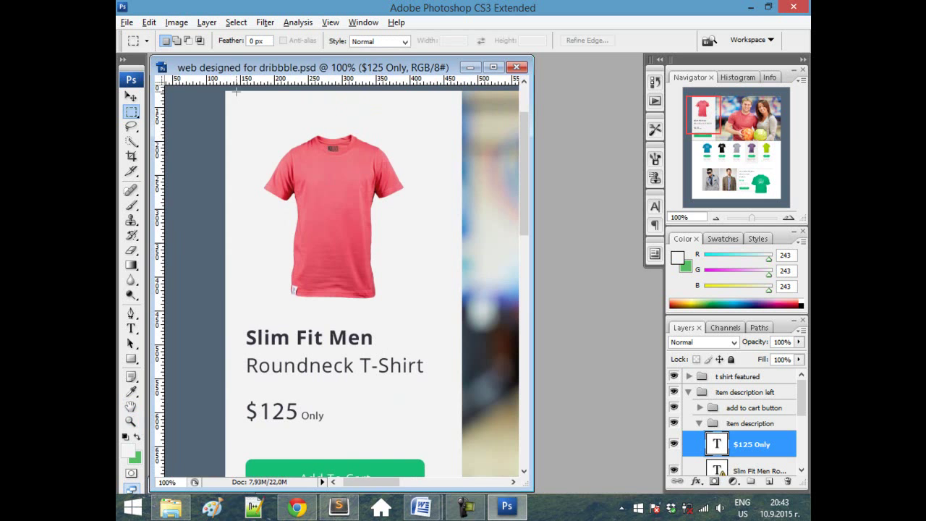
{"action": "left_click_drag", "start_coordinate": [228, 90], "coordinate": [439, 334]}
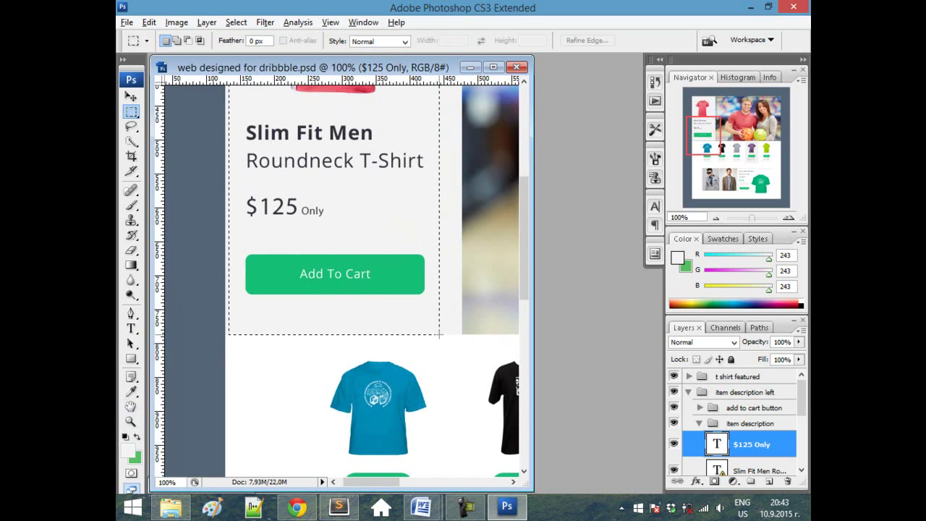
{"action": "left_click_drag", "start_coordinate": [438, 334], "coordinate": [439, 333]}
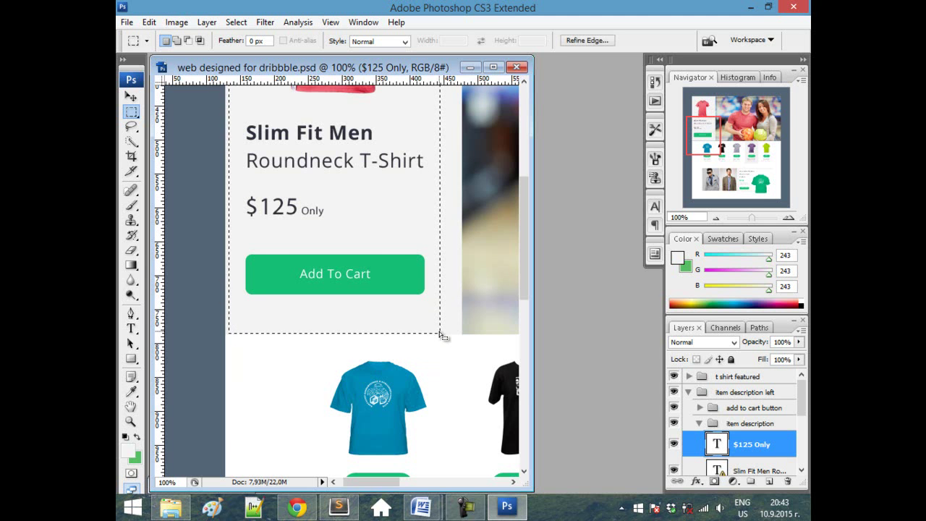
{"action": "key", "text": "ctrl+n"}
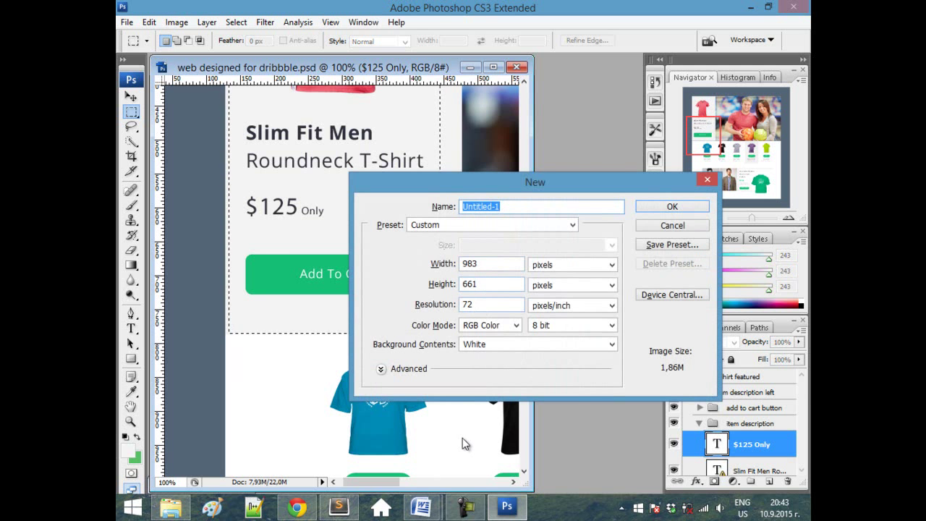
- In Sublime Text, add height: 660px; below the width in the #left-sidebar rule of style.css and save
{"action": "left_click", "coordinate": [338, 506]}
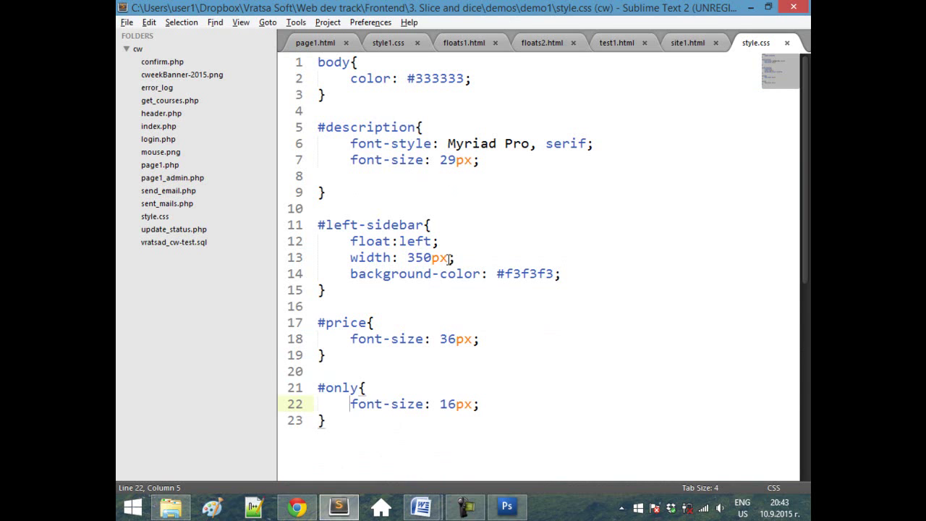
{"action": "left_click", "coordinate": [511, 257]}
{"action": "key", "text": "Return"}
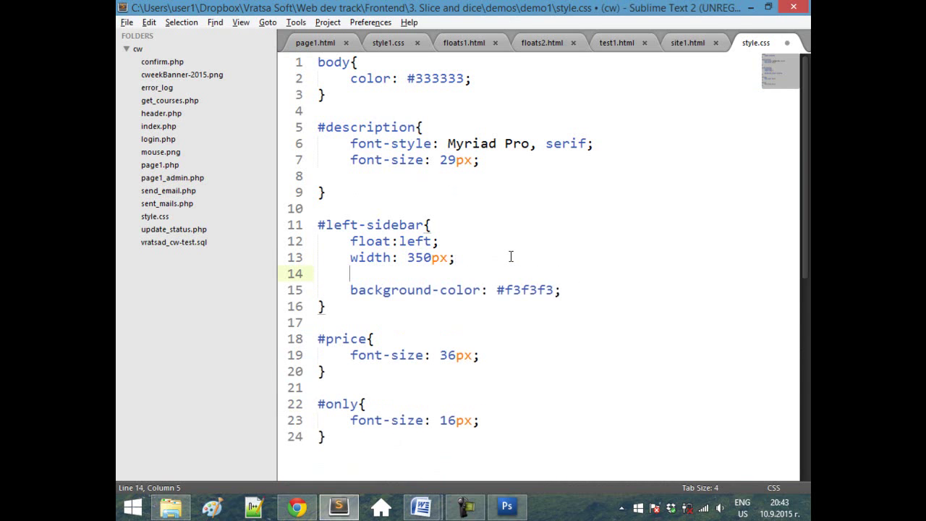
{"action": "type", "text": "hei"}
{"action": "key", "text": "Return"}
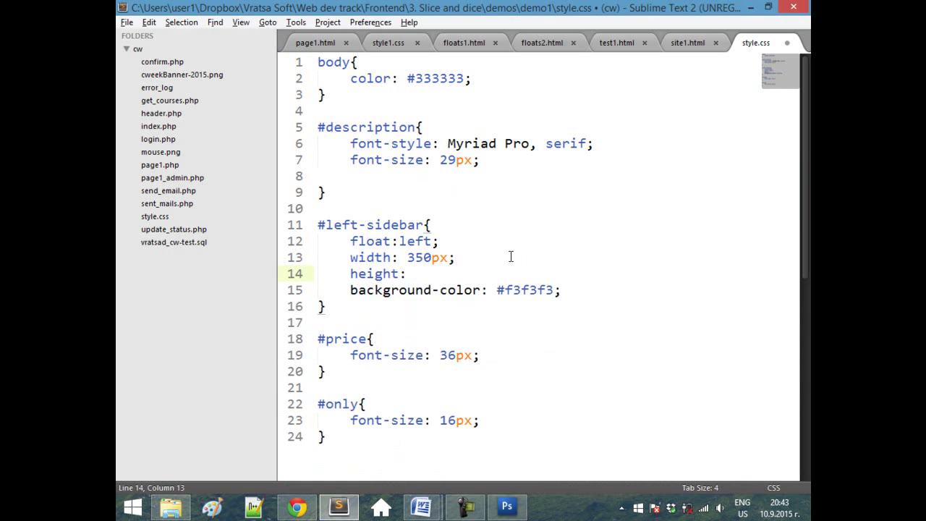
{"action": "type", "text": "660px;;"}
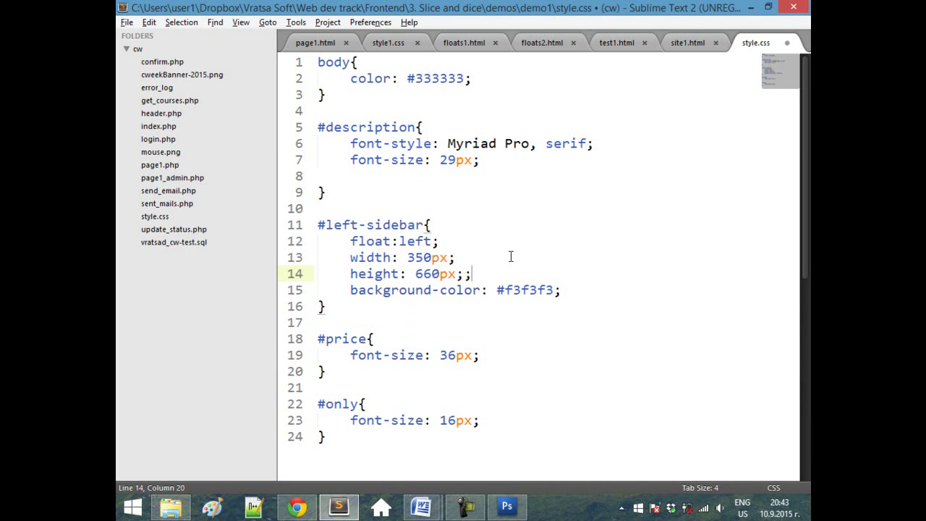
{"action": "key", "text": "ctrl+s"}
- Dismiss the new document settings in Photoshop and switch to Chrome to check the sidebar's height on the shop page
{"action": "key", "text": "alt+Tab"}
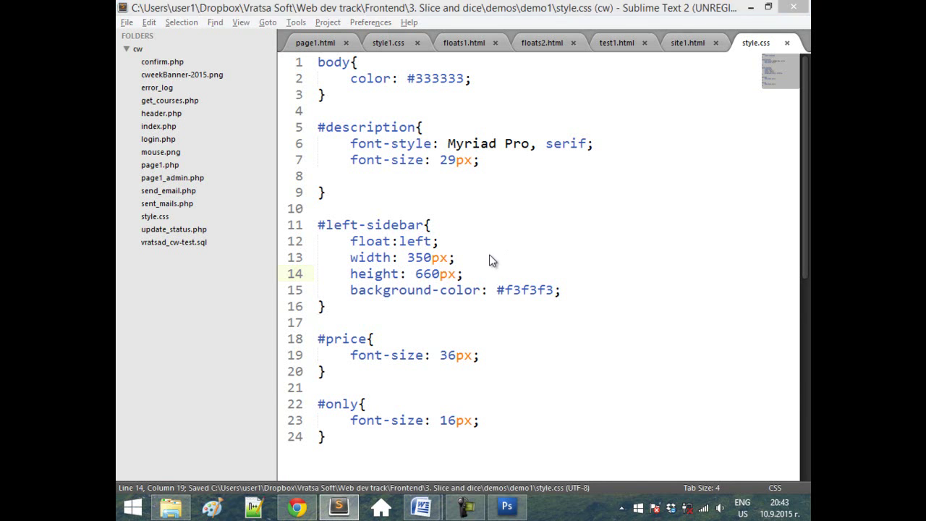
{"action": "left_click", "coordinate": [710, 183]}
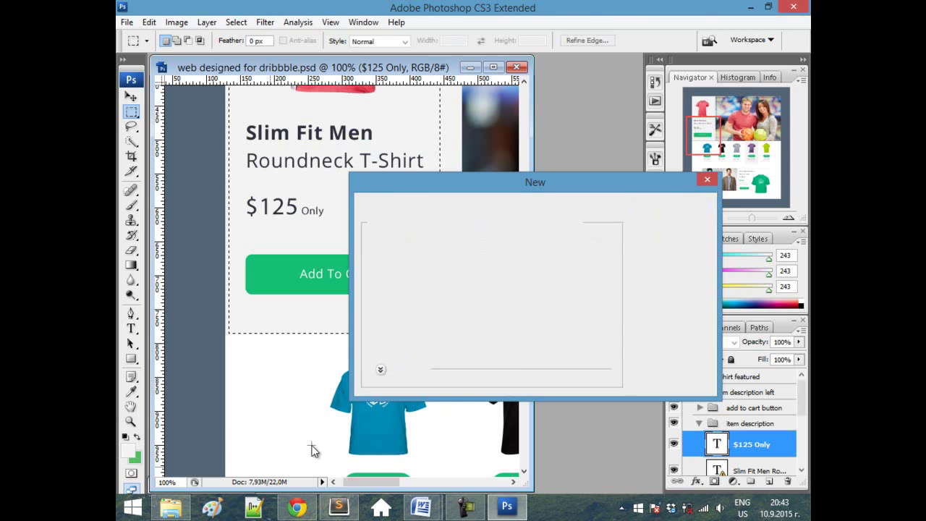
{"action": "left_click", "coordinate": [297, 507]}
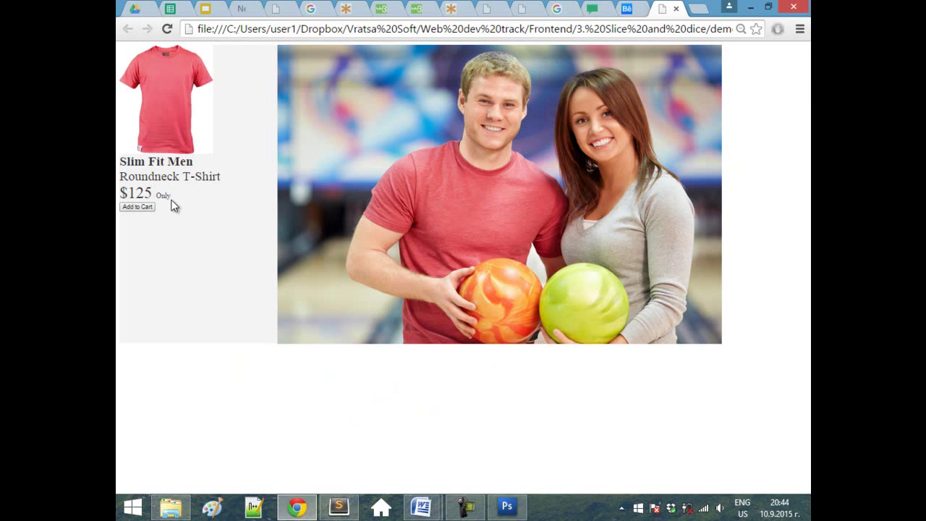
- Back in Photoshop, examine the sidebar's spacing around the T-shirt, description, price and cart button, and clear the selection
{"action": "key", "text": "alt+Tab"}
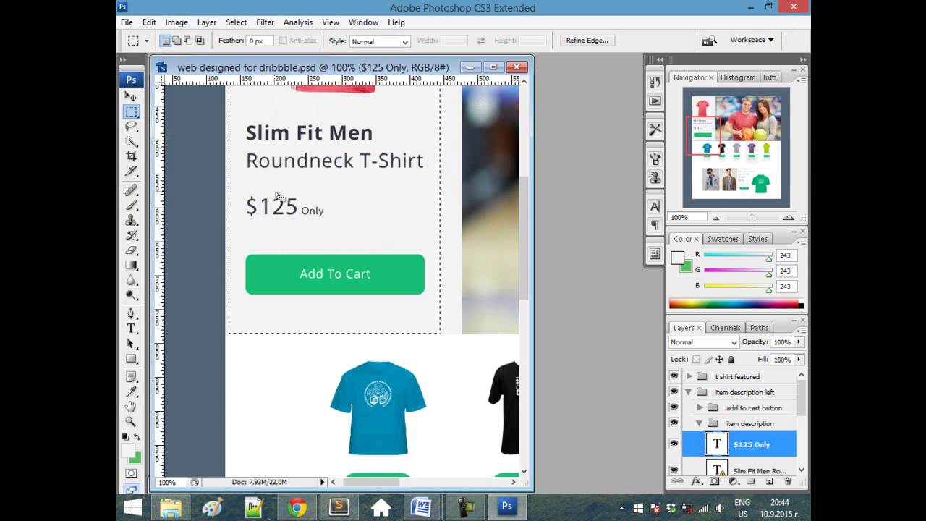
{"action": "scroll", "coordinate": [354, 246], "scroll_direction": "up", "scroll_amount": 3}
{"action": "right_click", "coordinate": [352, 220]}
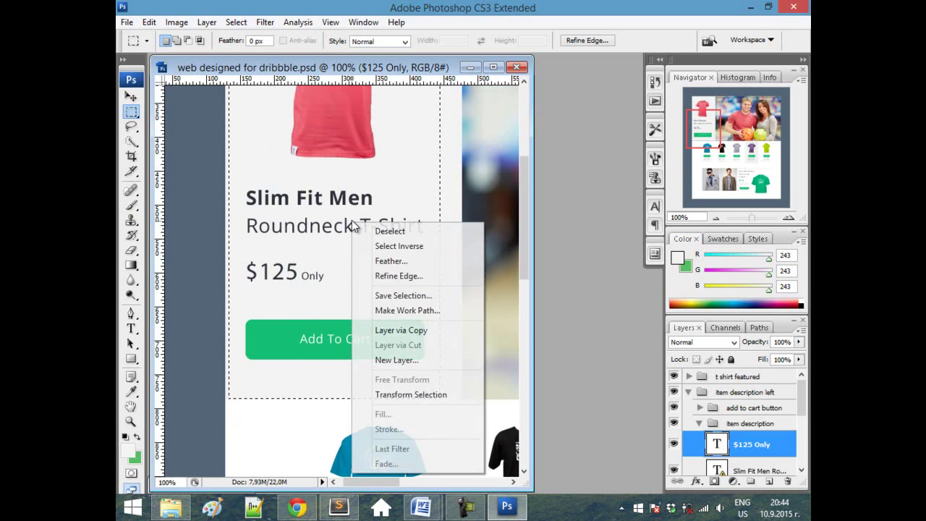
{"action": "left_click", "coordinate": [293, 183]}
{"action": "scroll", "coordinate": [309, 204], "scroll_direction": "up", "scroll_amount": 3}
{"action": "scroll", "coordinate": [312, 205], "scroll_direction": "up", "scroll_amount": 3}
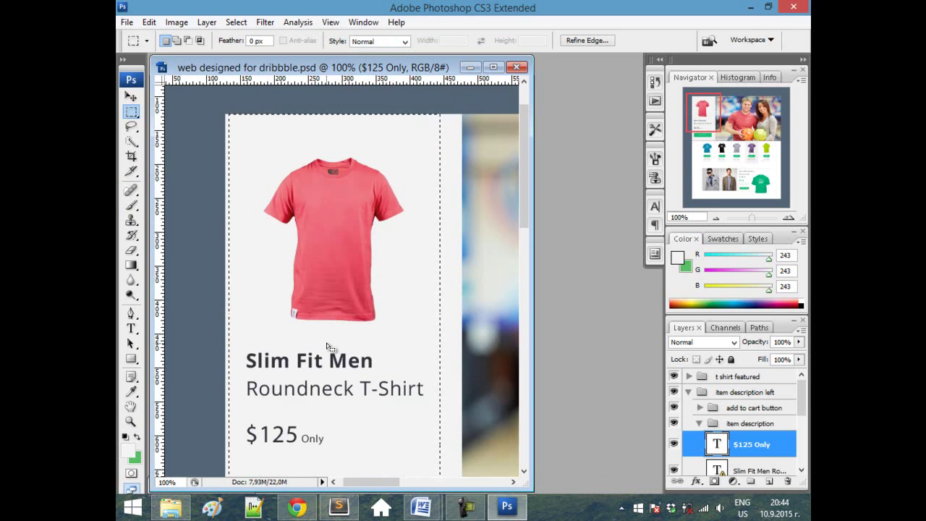
{"action": "scroll", "coordinate": [335, 398], "scroll_direction": "down", "scroll_amount": 3}
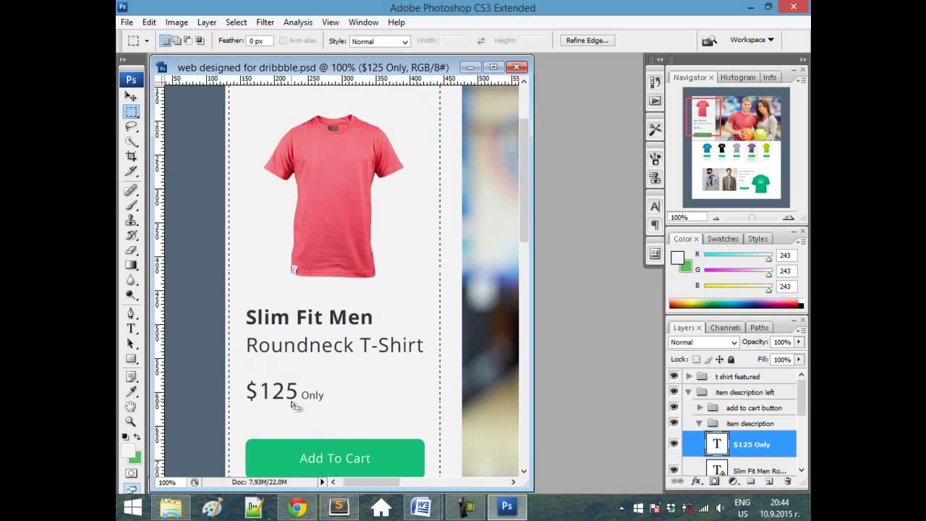
{"action": "scroll", "coordinate": [320, 434], "scroll_direction": "down", "scroll_amount": 3}
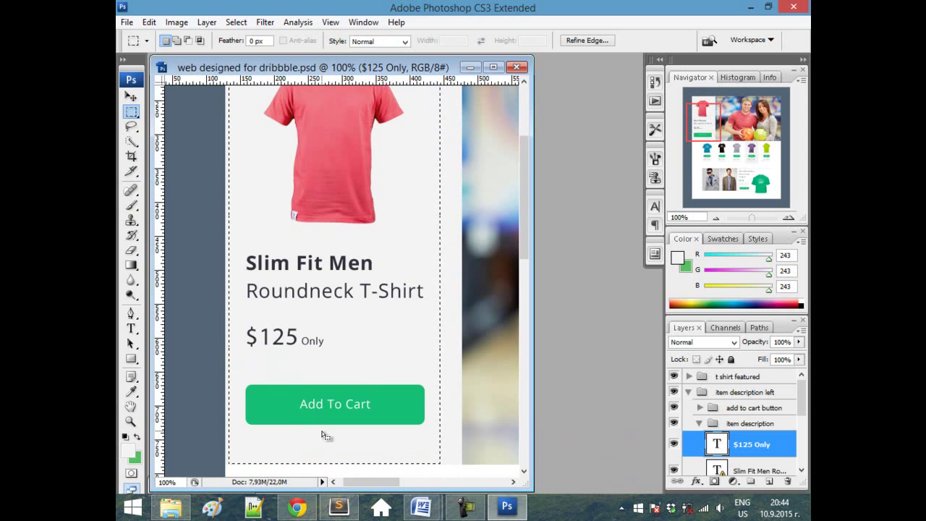
{"action": "scroll", "coordinate": [330, 313], "scroll_direction": "up", "scroll_amount": 8}
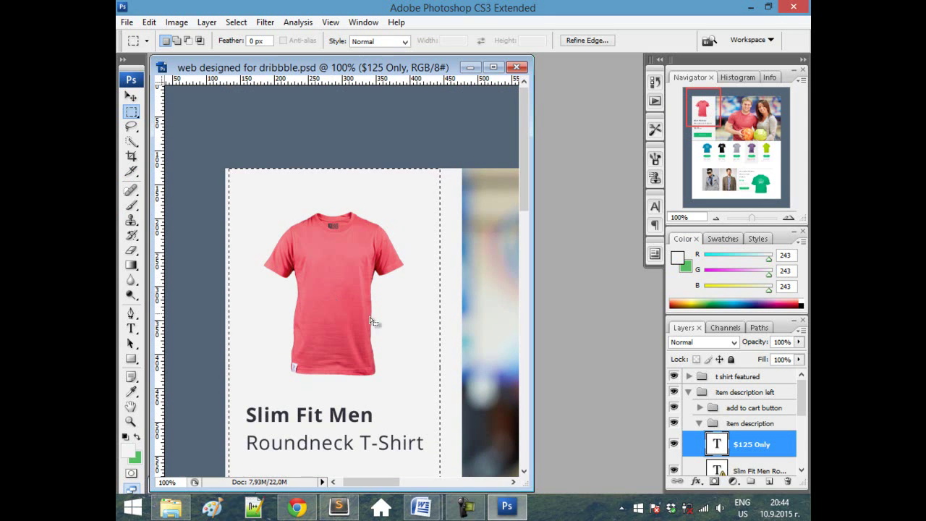
{"action": "left_click", "coordinate": [481, 289]}
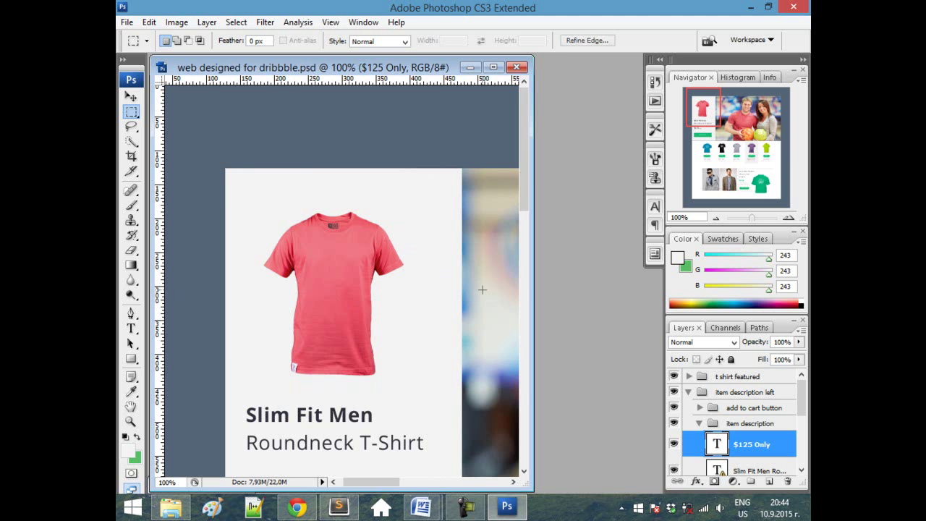
- Measure the gap between the sidebar's upper edge and the T-shirt by copying a marquee selection and reading the new document size
{"action": "left_click", "coordinate": [131, 421]}
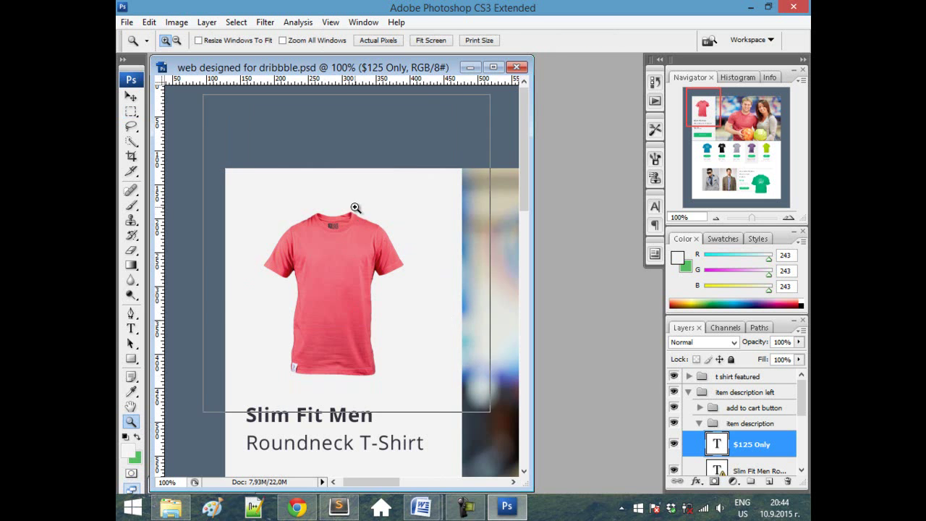
{"action": "left_click", "coordinate": [359, 218]}
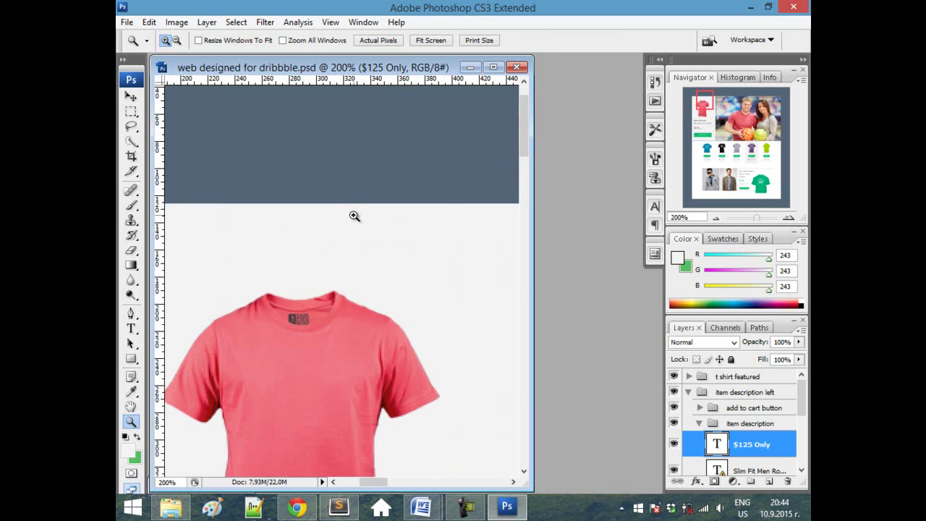
{"action": "left_click", "coordinate": [131, 110]}
{"action": "left_click_drag", "start_coordinate": [240, 203], "coordinate": [348, 289]}
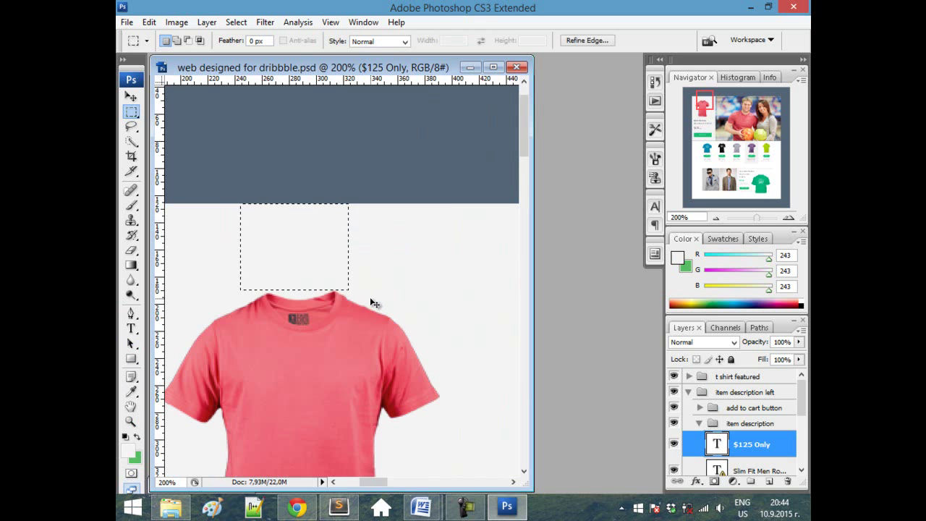
{"action": "key", "text": "ctrl+c"}
{"action": "key", "text": "ctrl+n"}
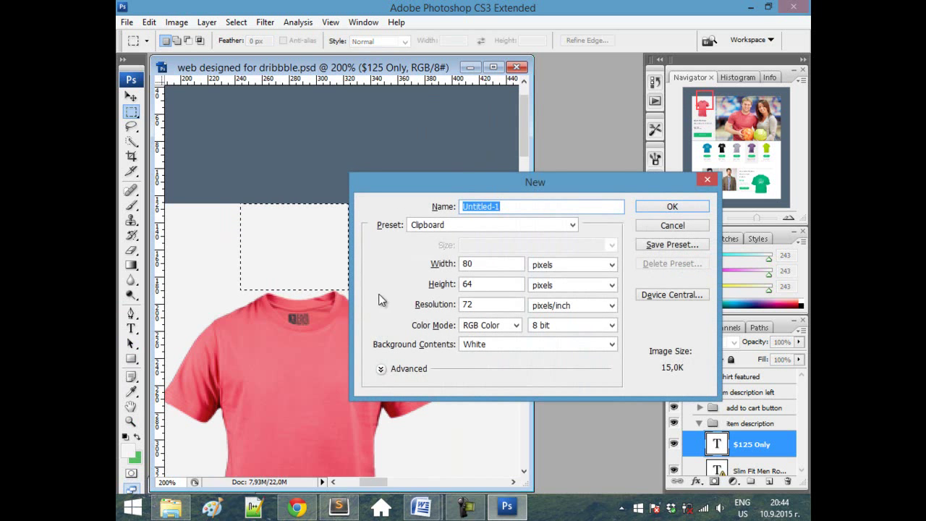
{"action": "left_click", "coordinate": [663, 225]}
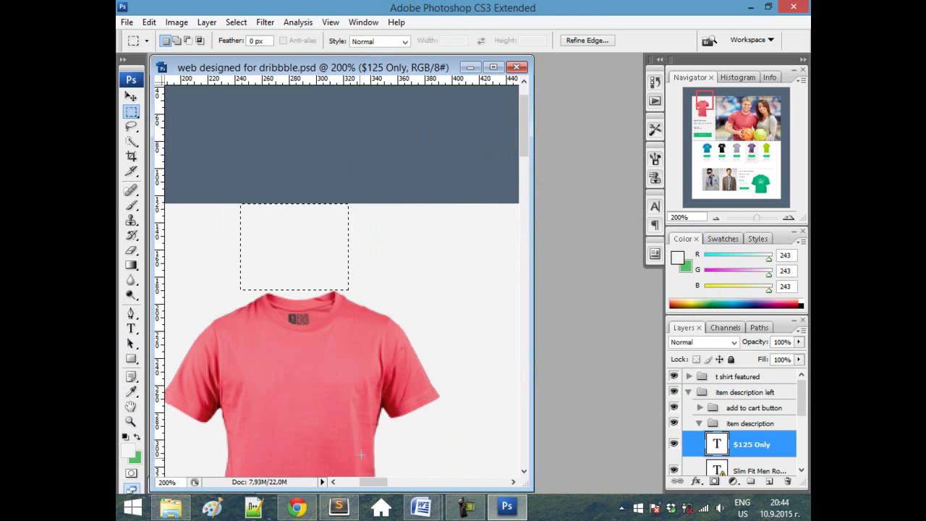
- Measure the gap between the sidebar's left edge and the T-shirt sleeve using a marquee selection and the new document size
{"action": "mouse_move", "coordinate": [372, 481]}
{"action": "left_mouse_down"}
{"action": "mouse_move", "coordinate": [340, 481]}
{"action": "mouse_move", "coordinate": [375, 489]}
{"action": "mouse_move", "coordinate": [357, 486]}
{"action": "left_mouse_up"}
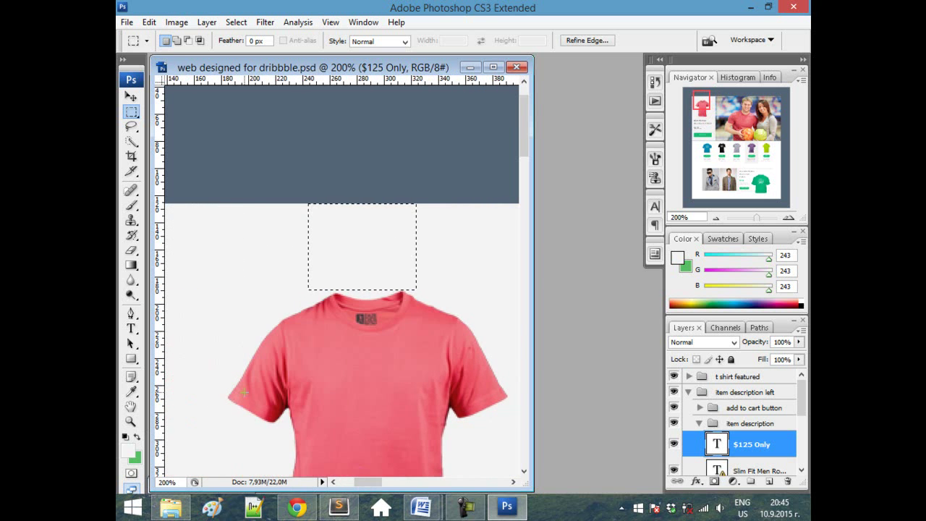
{"action": "key", "text": "ctrl+minus"}
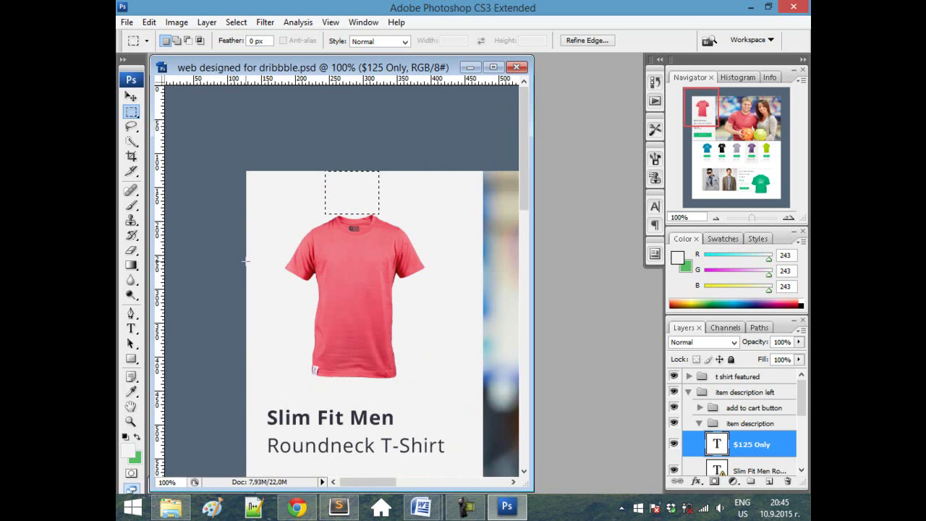
{"action": "left_click_drag", "start_coordinate": [261, 282], "coordinate": [284, 282]}
{"action": "key", "text": "ctrl+n"}
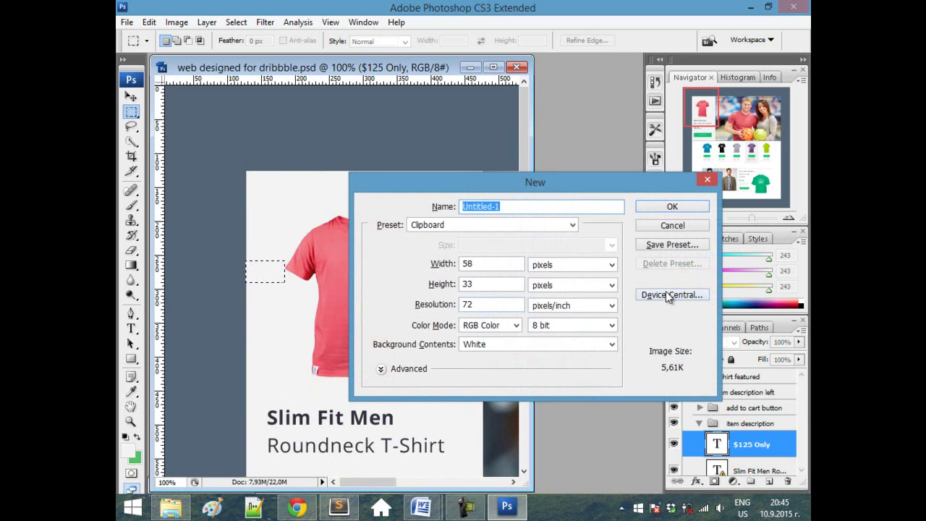
{"action": "left_click", "coordinate": [663, 227]}
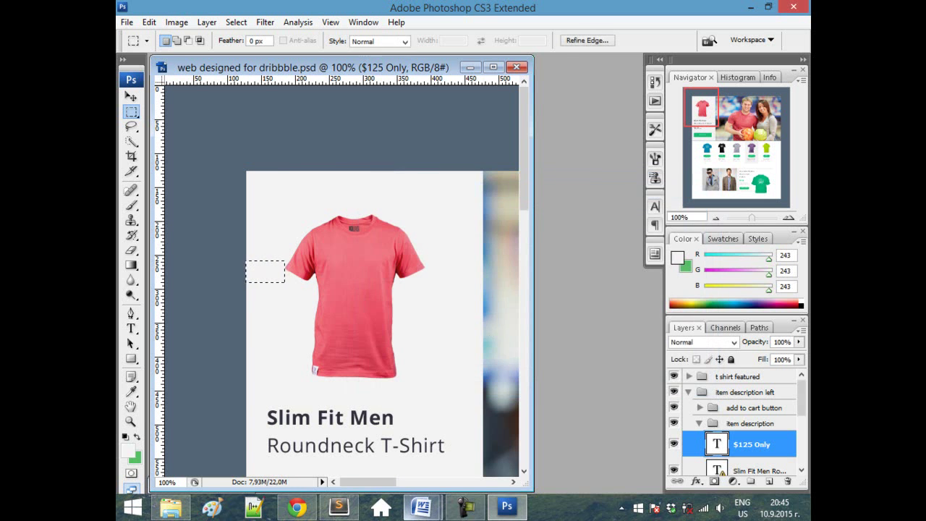
- Return to Sublime Text and close the site1.html file
{"action": "left_click", "coordinate": [339, 507]}
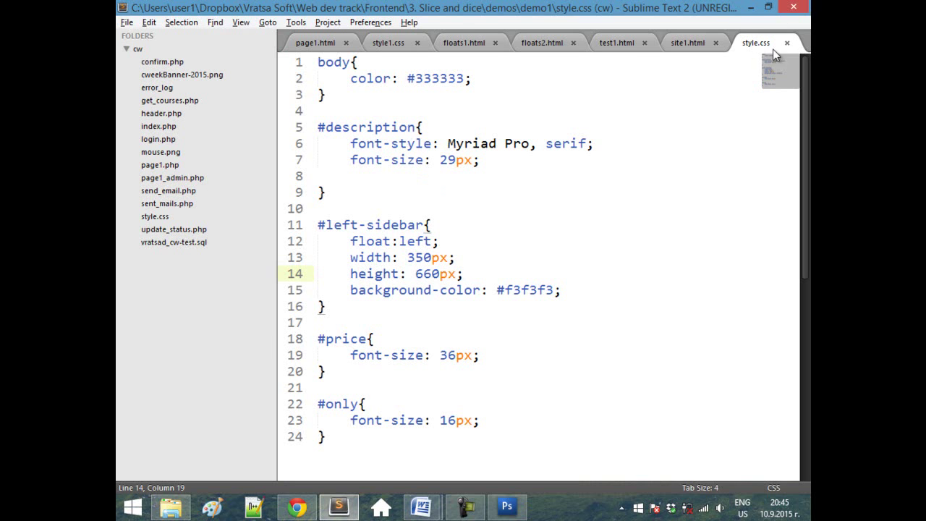
{"action": "left_click", "coordinate": [716, 43]}
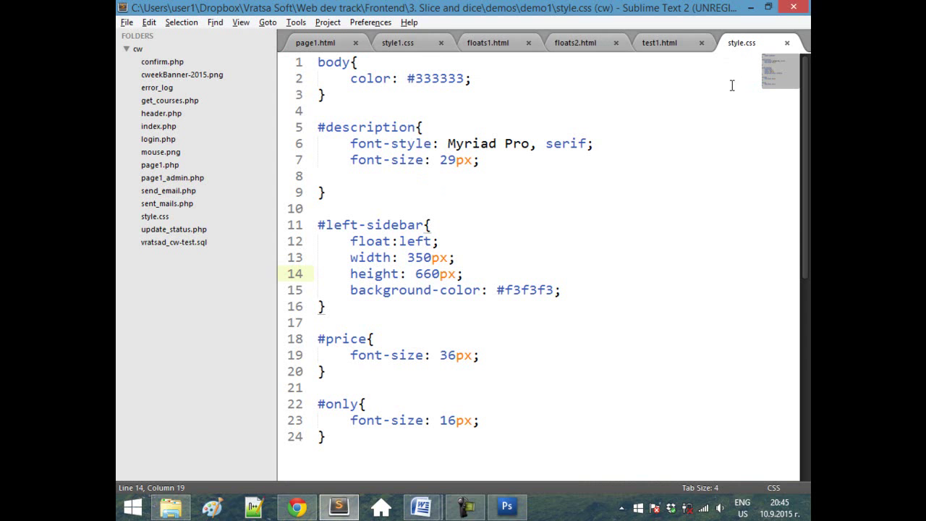
- Reopen site1.html in Sublime Text from the File Explorer folder
{"action": "left_click", "coordinate": [171, 506]}
{"action": "left_click_drag", "start_coordinate": [321, 264], "coordinate": [755, 248]}
{"action": "left_click", "coordinate": [730, 211]}
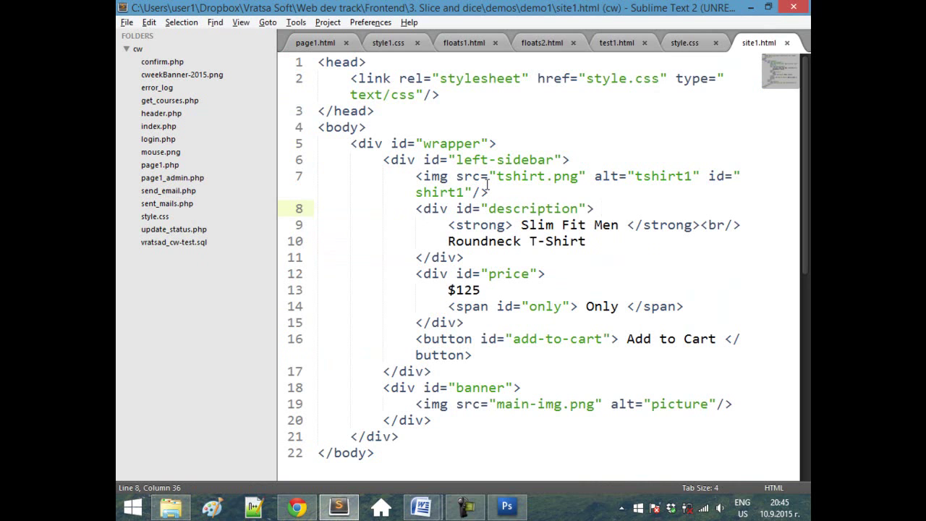
- Add an empty #shirt1 rule below the #price rule in style.css
{"action": "left_click", "coordinate": [676, 43]}
{"action": "left_click", "coordinate": [344, 365]}
{"action": "key", "text": "Return"}
{"action": "key", "text": "Return"}
{"action": "type", "text": "#shirt1{"}
{"action": "key", "text": "Return"}
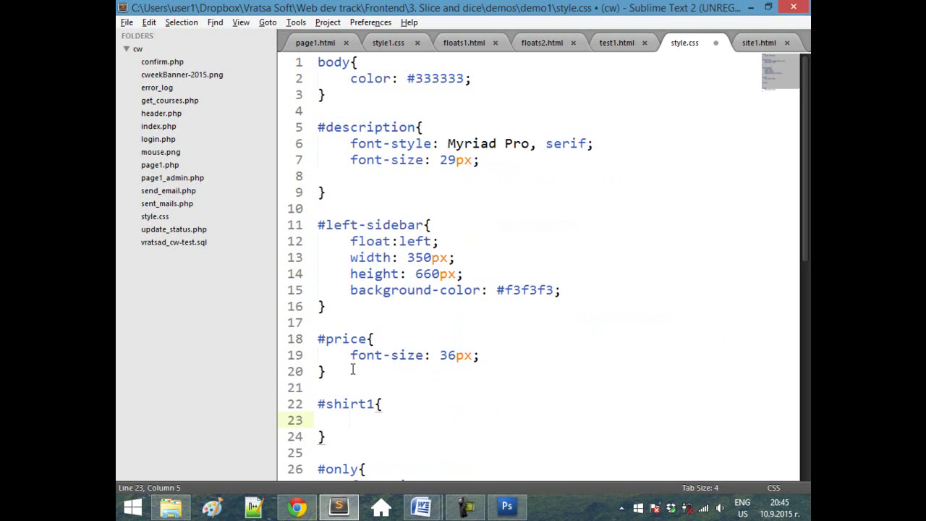
- Give the #shirt1 rule a margin-top of 64px
{"action": "type", "text": "margin:;"}
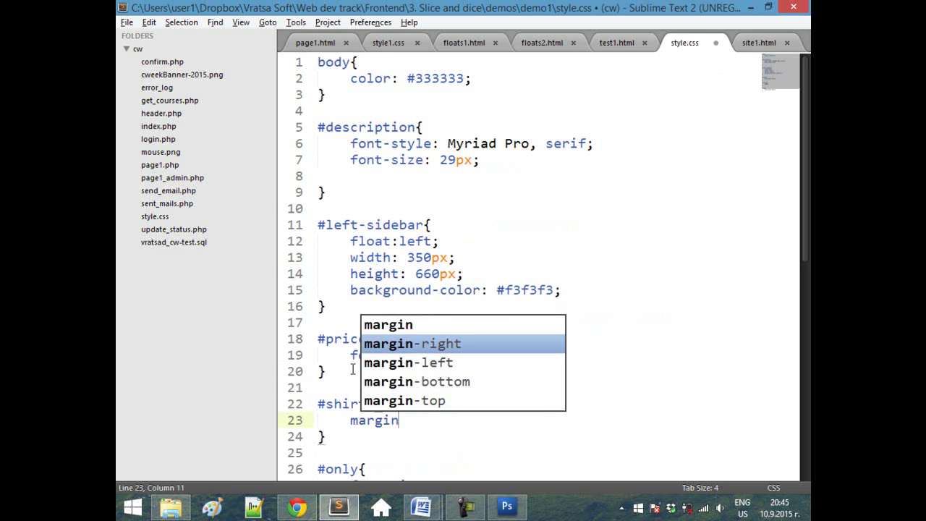
{"action": "key", "text": "Left"}
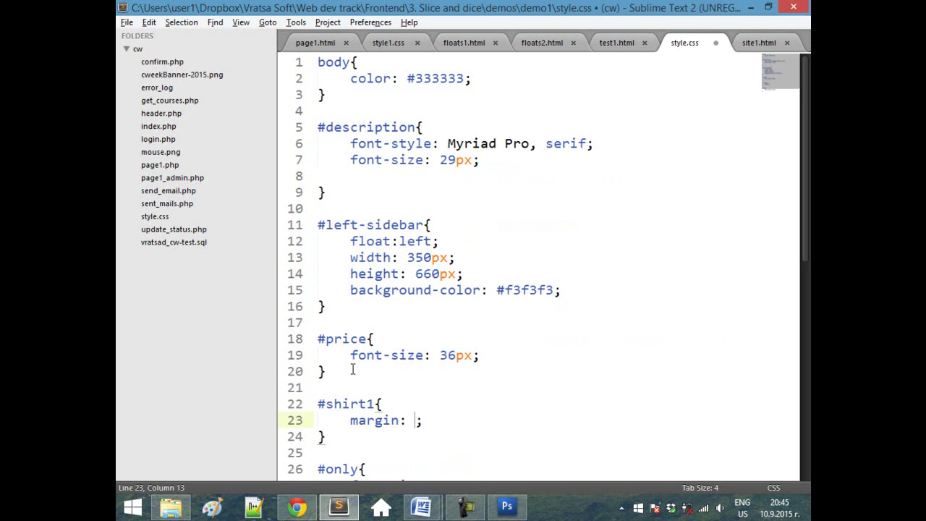
{"action": "type", "text": "64"}
{"action": "key", "text": "BackSpace"}
{"action": "key", "text": "BackSpace"}
{"action": "key", "text": "BackSpace"}
{"action": "type", "text": "top: 64px"}
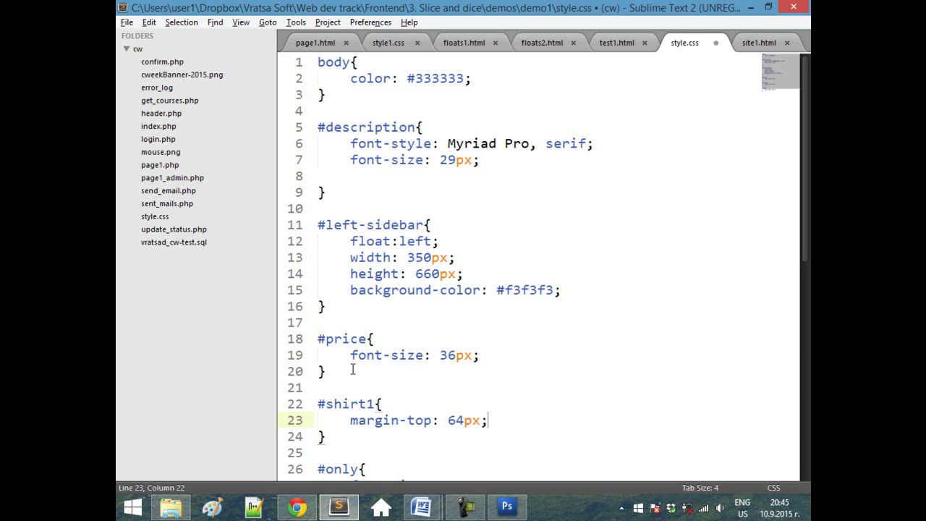
- Add a margin-left of 58px to the #shirt1 rule and save style.css
{"action": "key", "text": "Return"}
{"action": "type", "text": "margin-"}
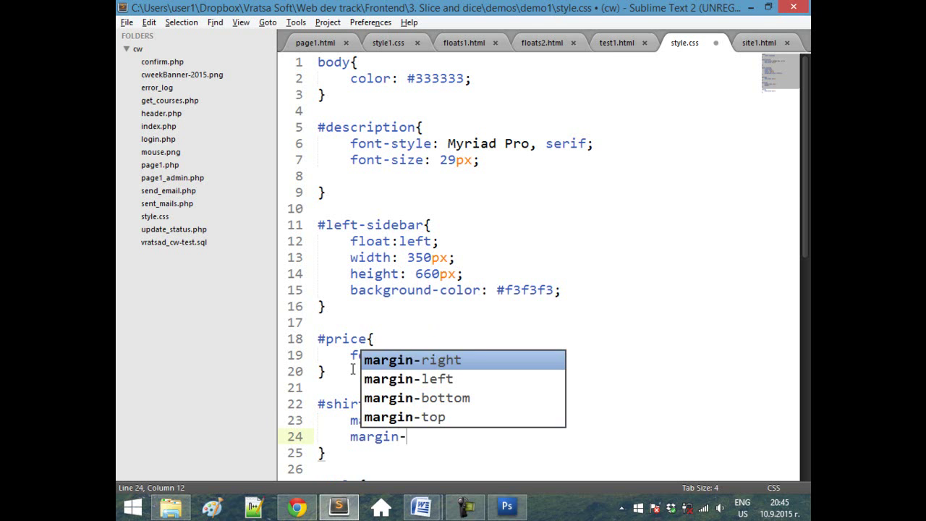
{"action": "type", "text": "left: "}
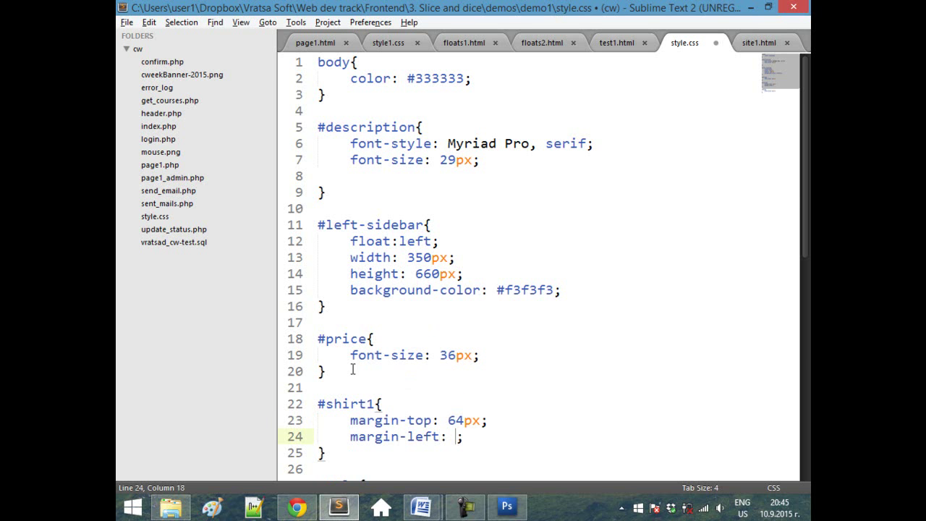
{"action": "type", "text": "58px"}
{"action": "key", "text": "ctrl+s"}
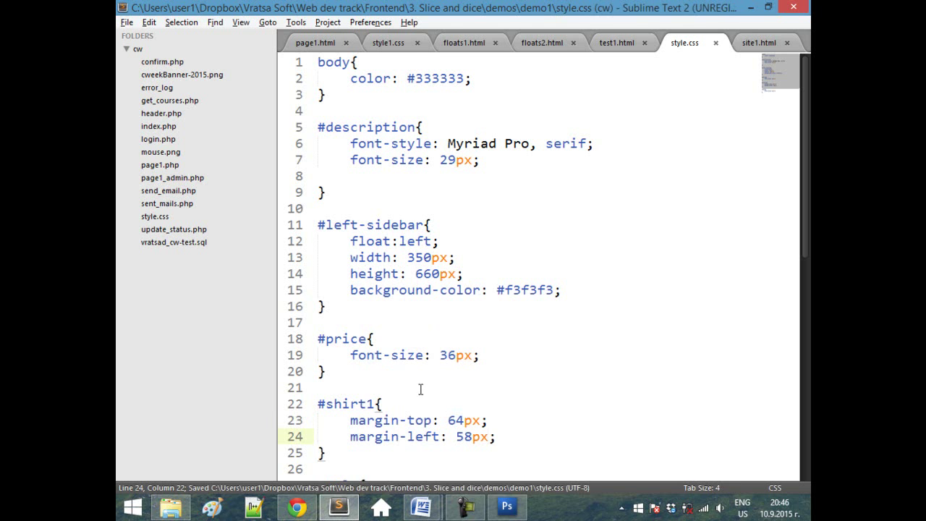
- Switch to Chrome, reload the page and check the T-shirt's position and the description text below it
{"action": "left_click", "coordinate": [296, 507]}
{"action": "key", "text": "F5"}
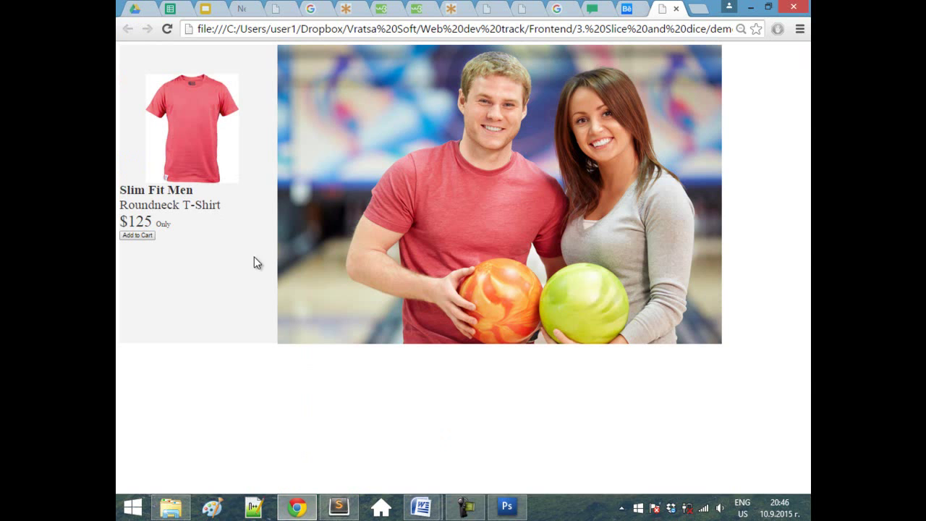
{"action": "left_click_drag", "start_coordinate": [122, 189], "coordinate": [222, 205]}
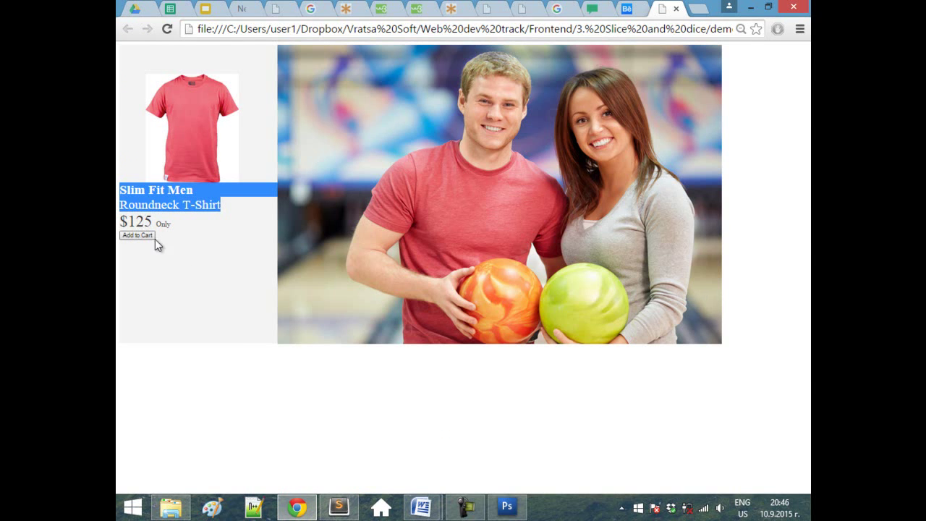
- Compare the sidebar's description, price and cart button spacing in the Photoshop mockup with the page in Chrome
{"action": "left_click", "coordinate": [499, 510]}
{"action": "left_click", "coordinate": [351, 399]}
{"action": "scroll", "coordinate": [362, 396], "scroll_direction": "down", "scroll_amount": 5}
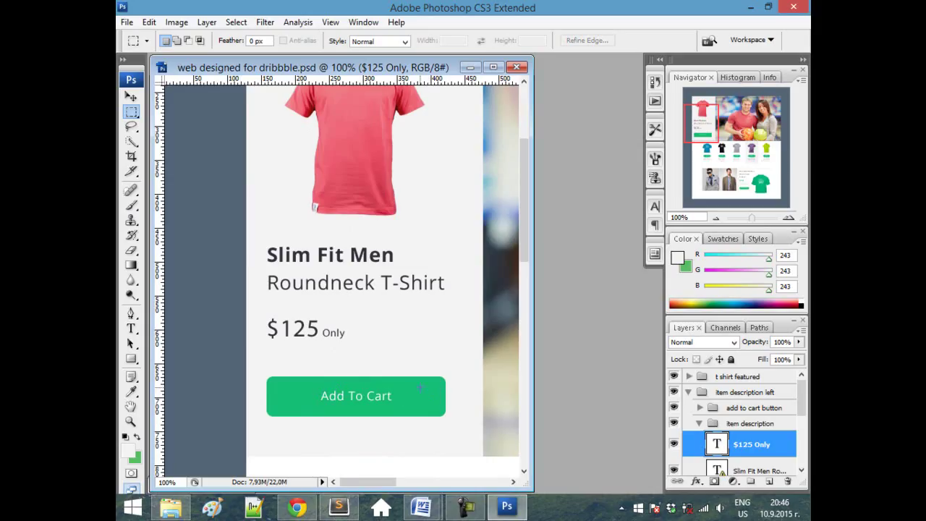
{"action": "scroll", "coordinate": [416, 336], "scroll_direction": "up", "scroll_amount": 4}
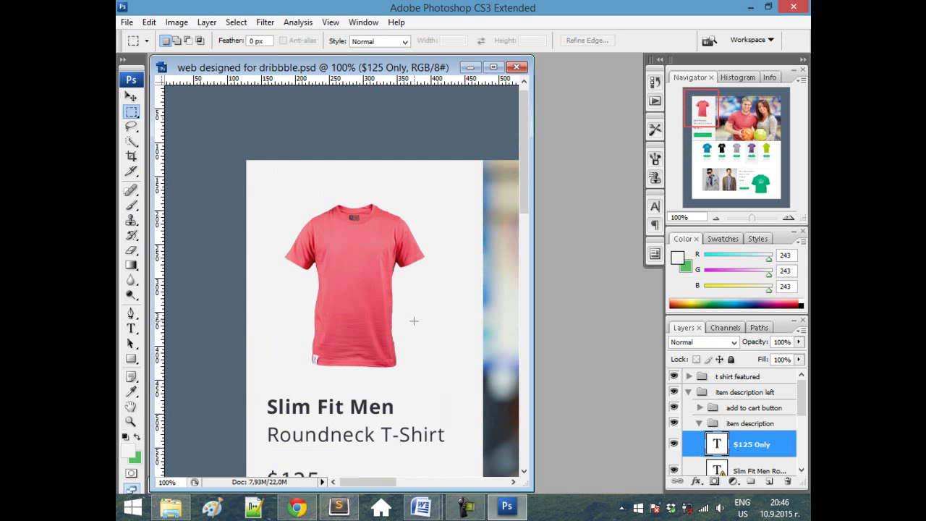
{"action": "left_click", "coordinate": [296, 506]}
{"action": "left_click", "coordinate": [218, 217]}
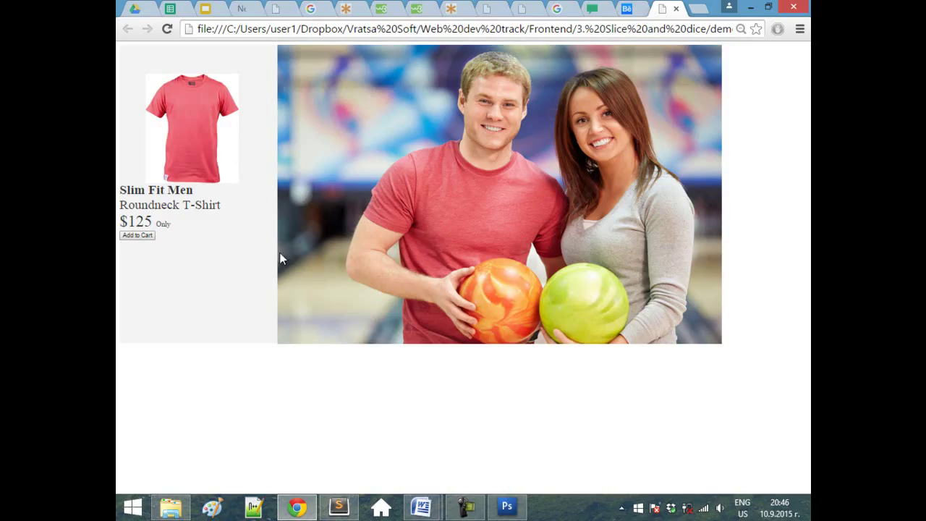
- Back in Photoshop, show the whole mockup and marquee-select the row of five T-shirts across the full page width
{"action": "left_click", "coordinate": [507, 506]}
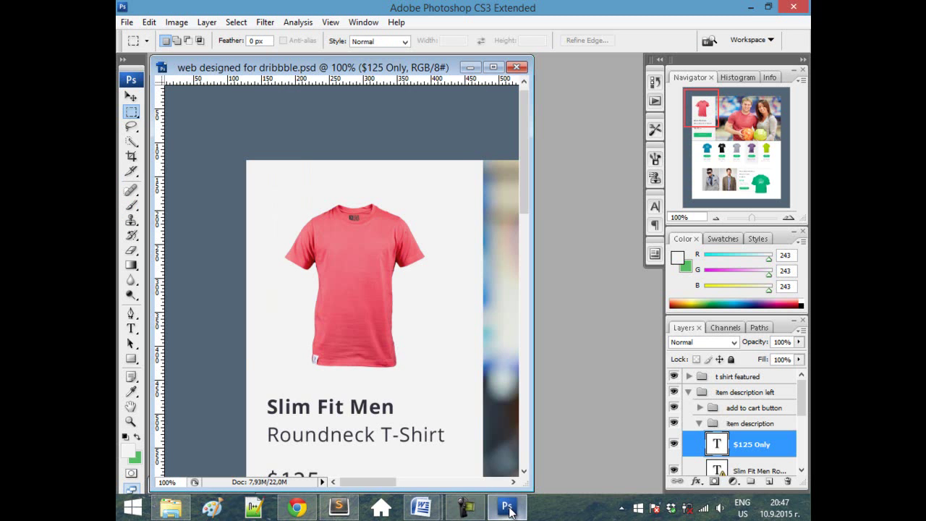
{"action": "scroll", "coordinate": [438, 317], "scroll_direction": "down", "scroll_amount": 4}
{"action": "scroll", "coordinate": [438, 317], "scroll_direction": "down", "scroll_amount": 5}
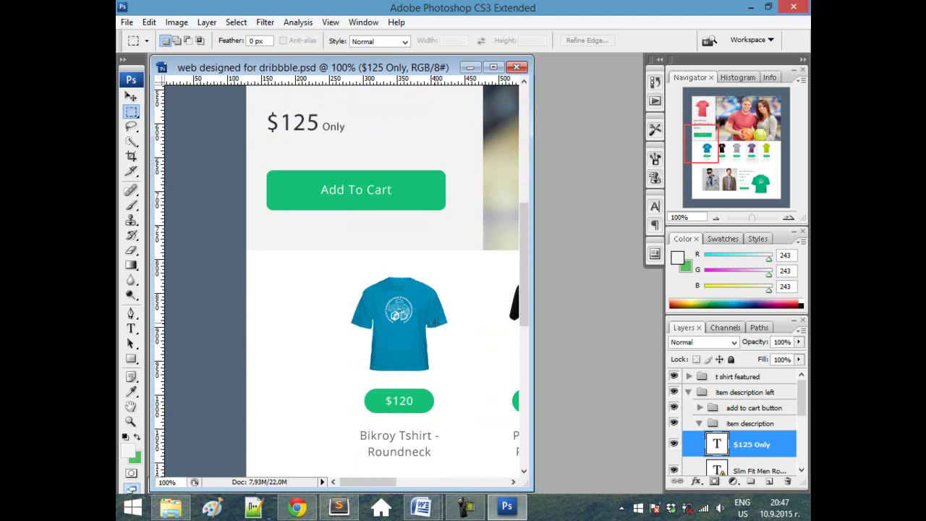
{"action": "key", "text": "ctrl+minus"}
{"action": "key", "text": "ctrl+minus"}
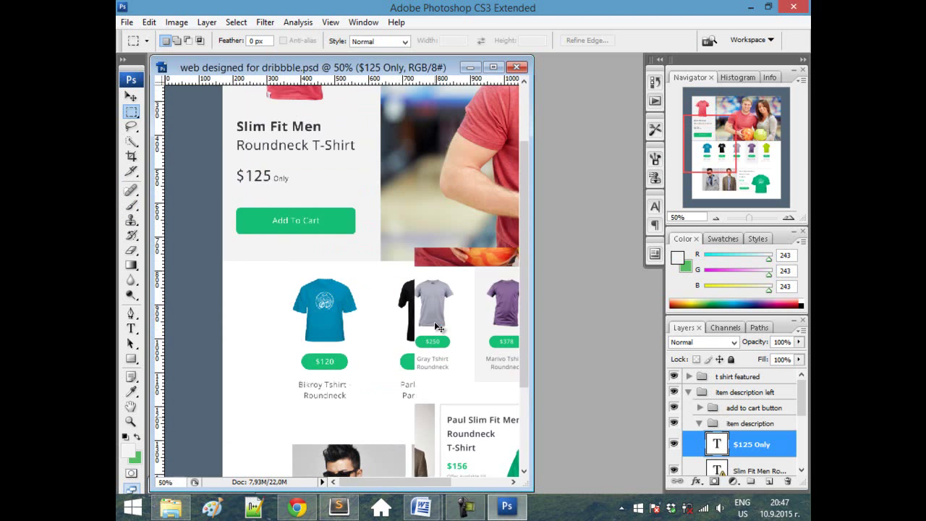
{"action": "key", "text": "ctrl+minus"}
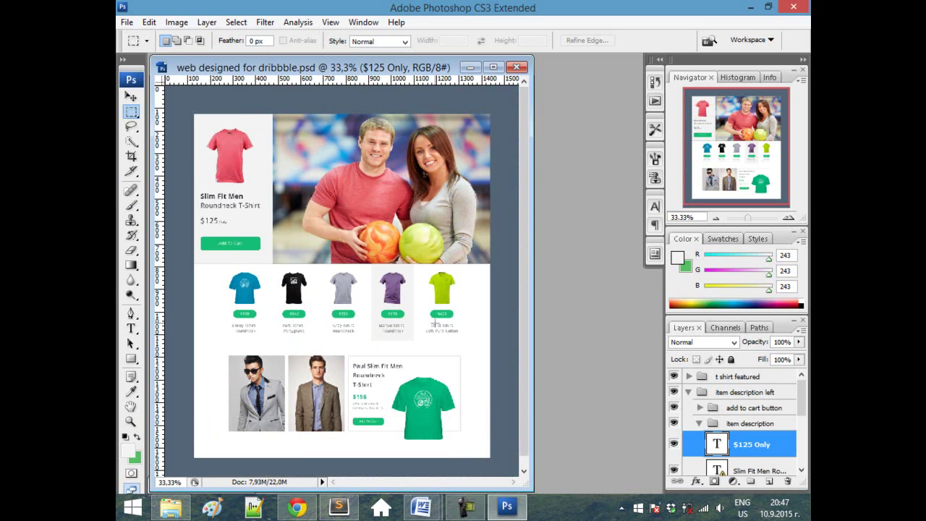
{"action": "left_click_drag", "start_coordinate": [457, 306], "coordinate": [489, 342]}
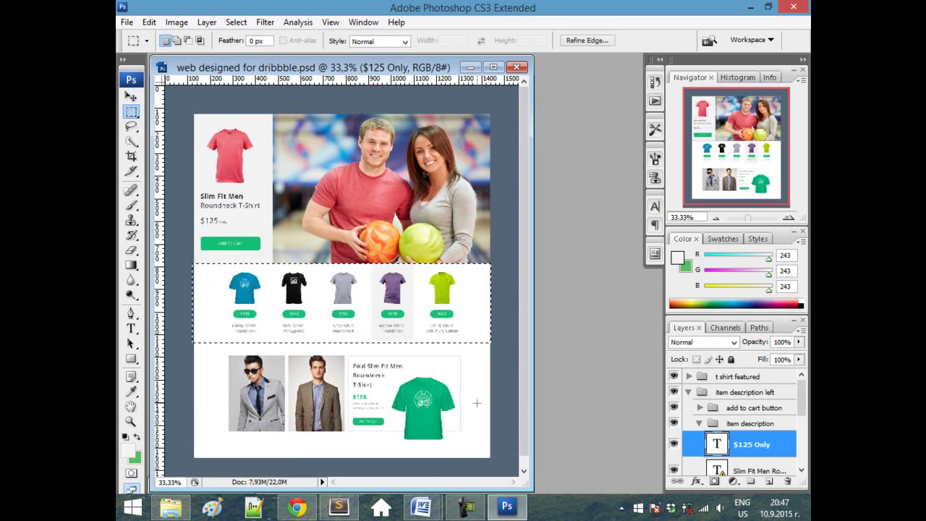